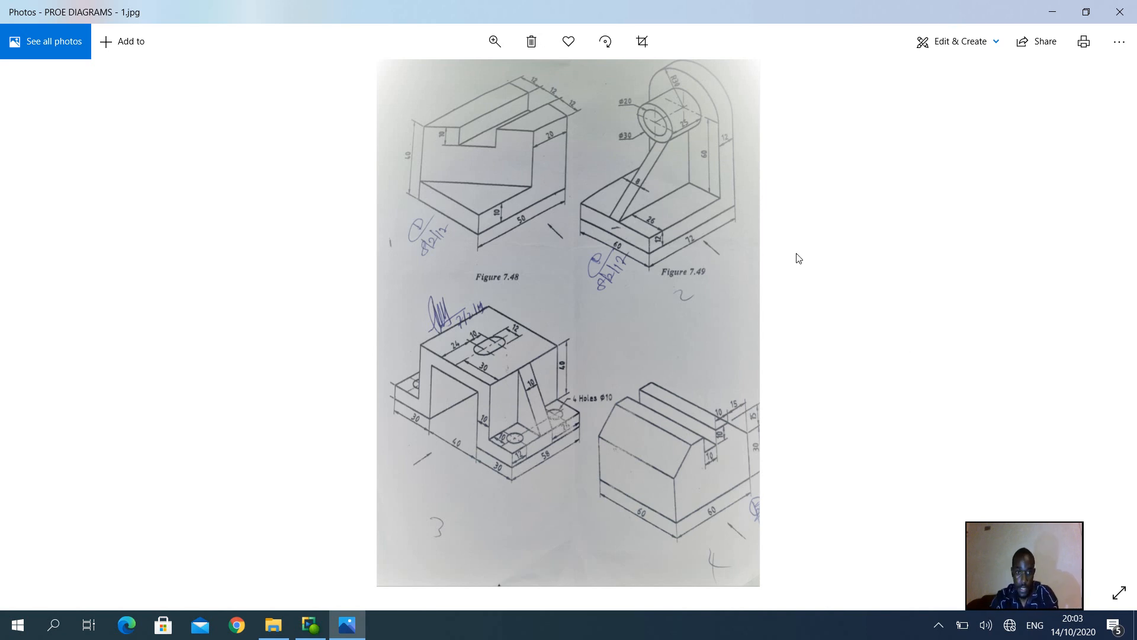
Examine the dimensions of the bracket in figure 3 of the diagram image and minimize the image window
scroll(670, 141, "up", 2)
scroll(671, 137, "up", 3)
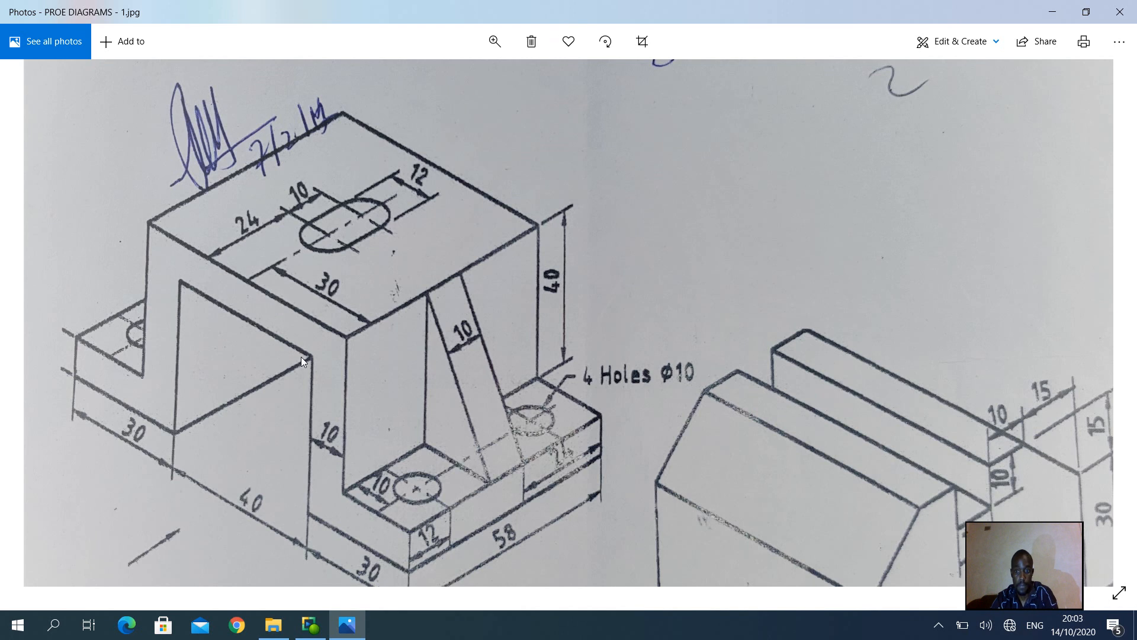
left_click_drag(1046, 563, 1071, 535)
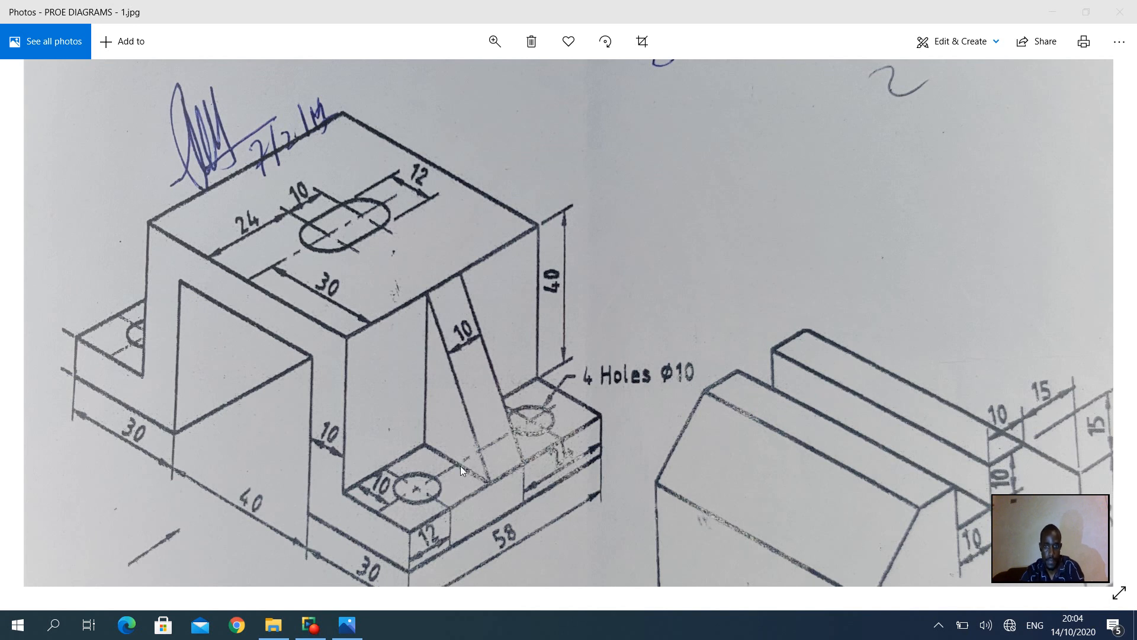
left_click(1053, 16)
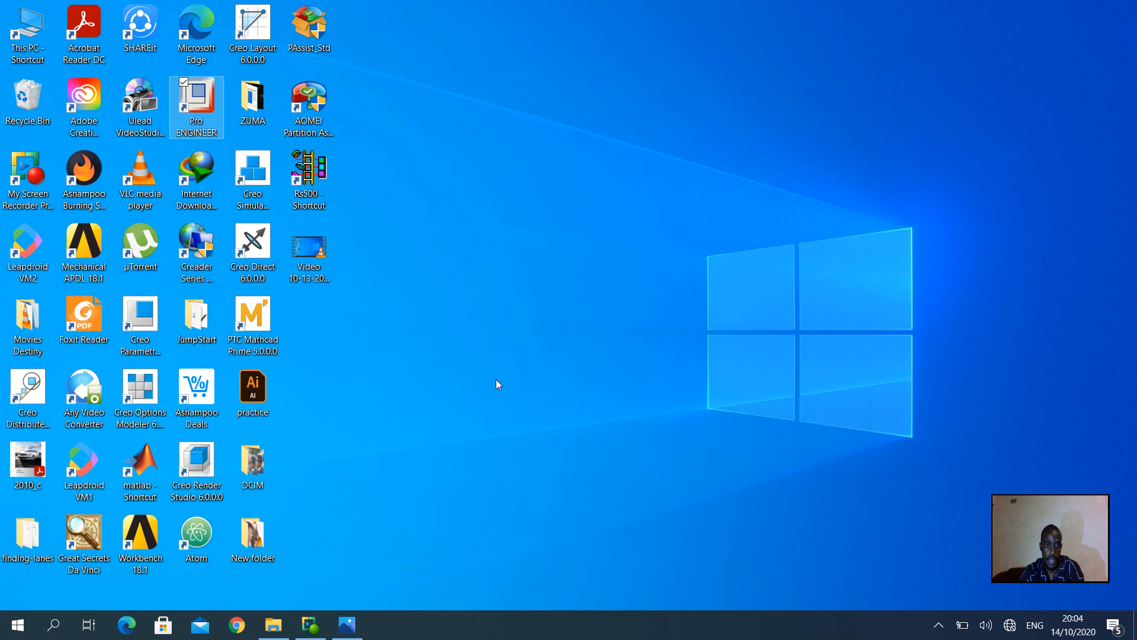
Launch Pro/ENGINEER Wildfire 5.0 and maximize its window
left_click_drag(1062, 522, 1086, 545)
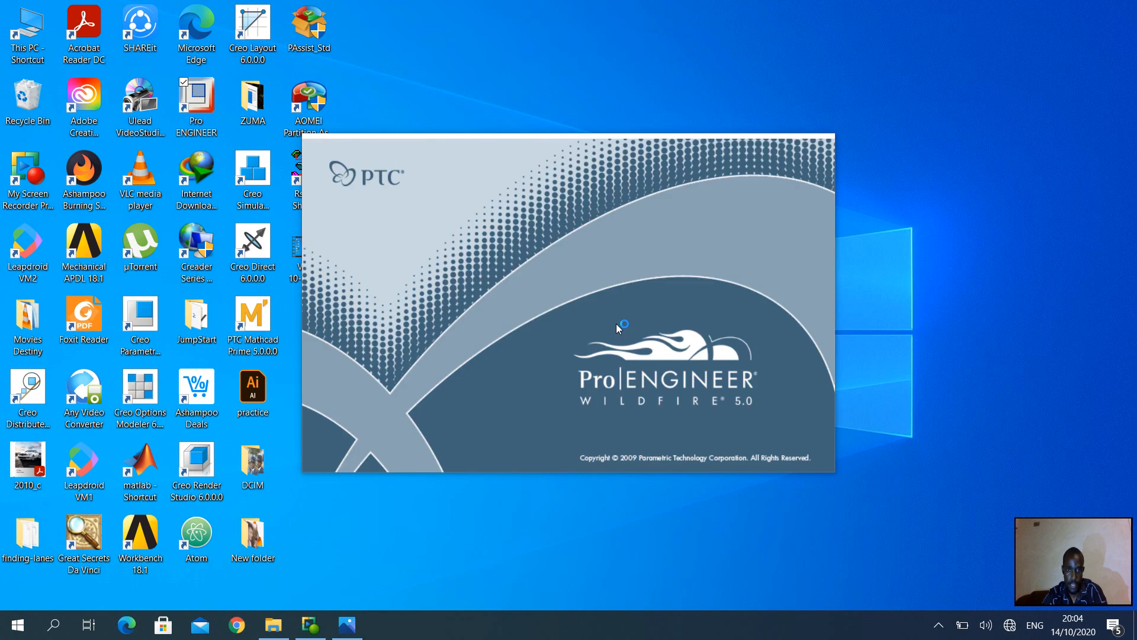
left_click(549, 396)
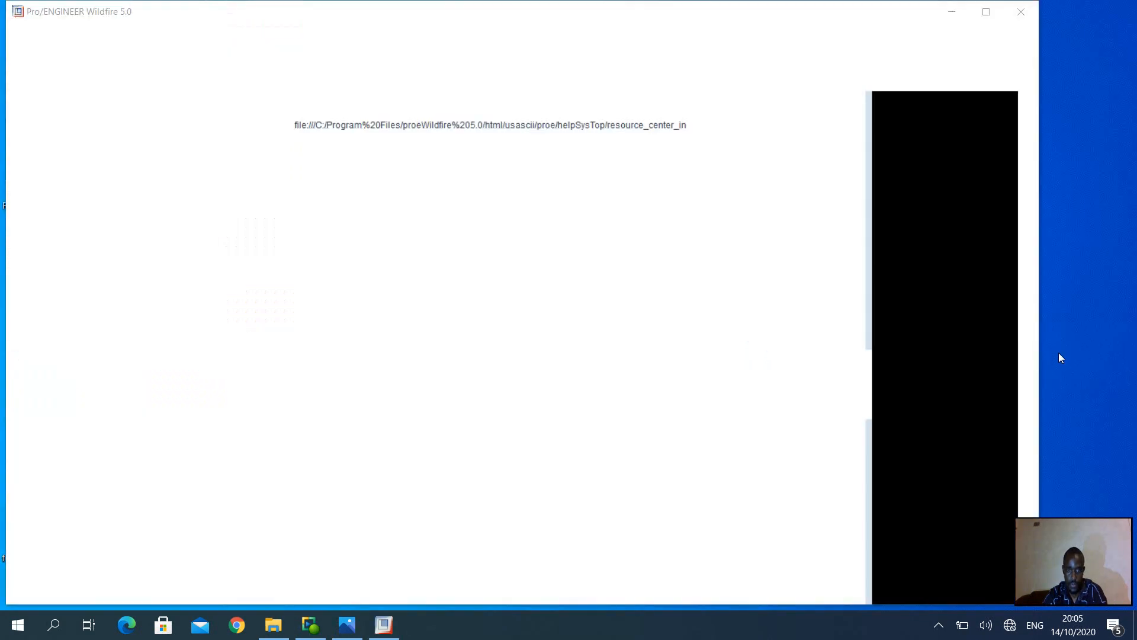
left_click(676, 375)
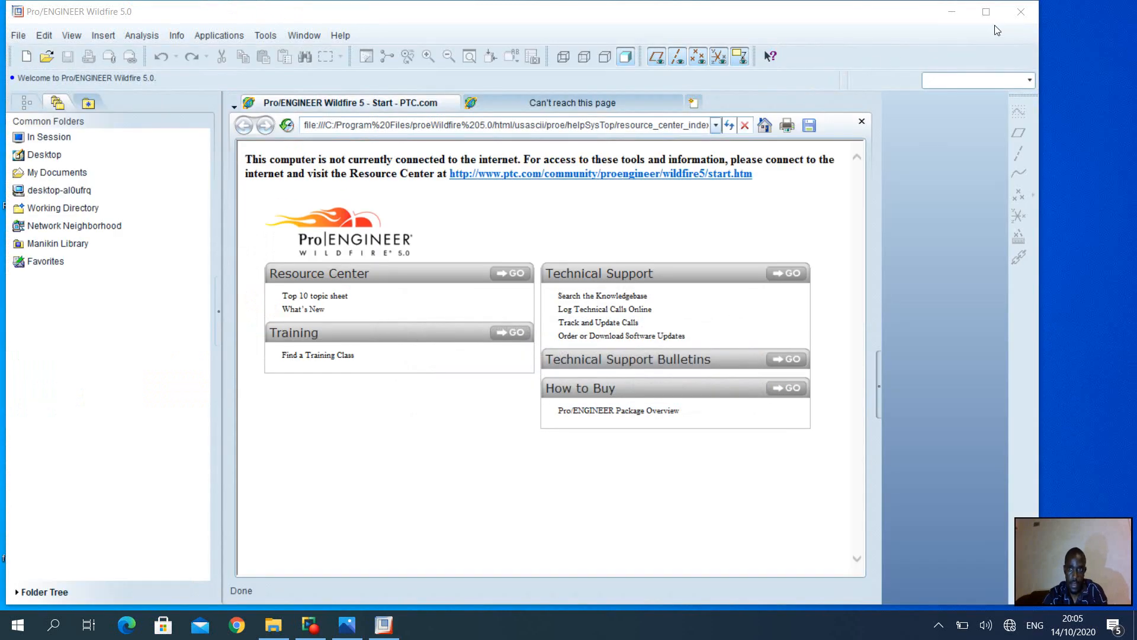
left_click(986, 12)
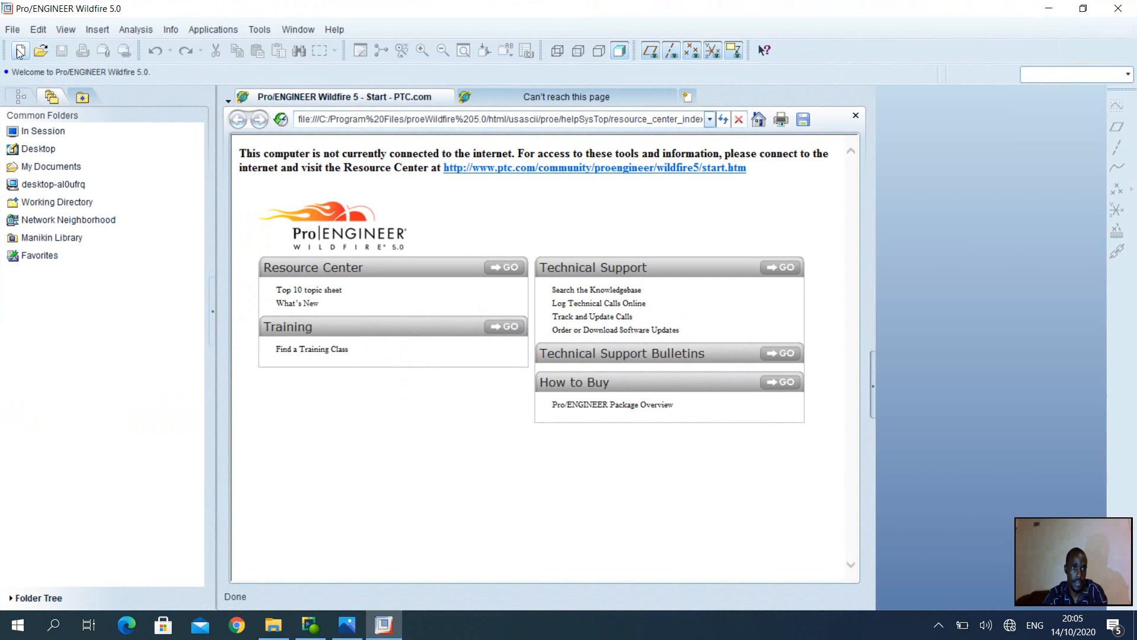
Create a solid part named PRACTICE5 with the default template turned off, using the mmns_part_solid template
left_click(20, 52)
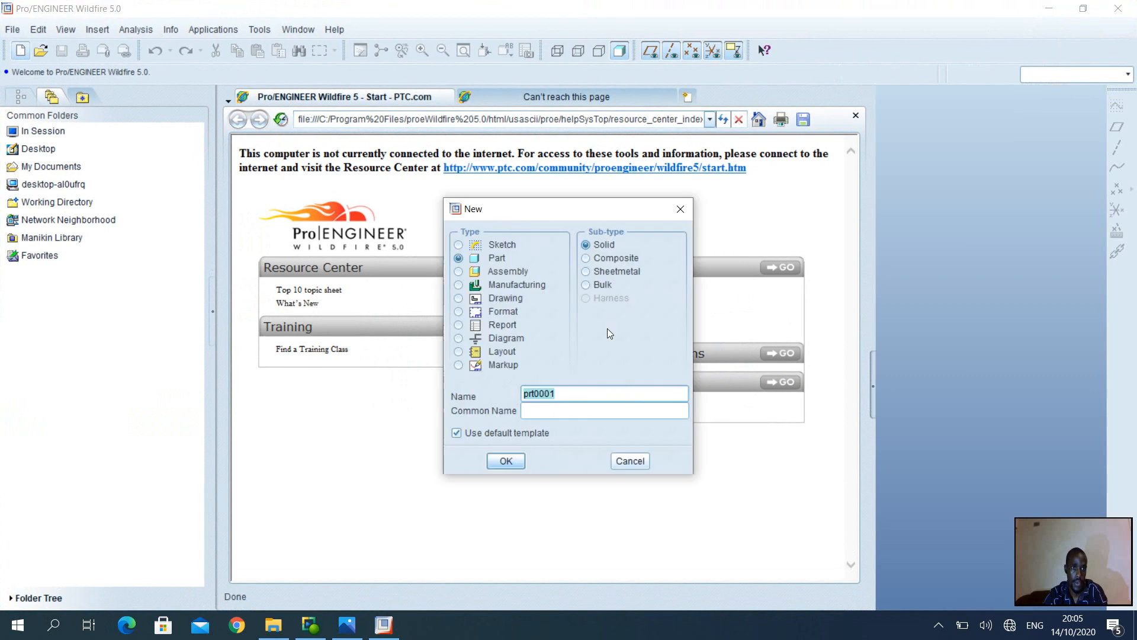
left_click(457, 433)
double_click(590, 395)
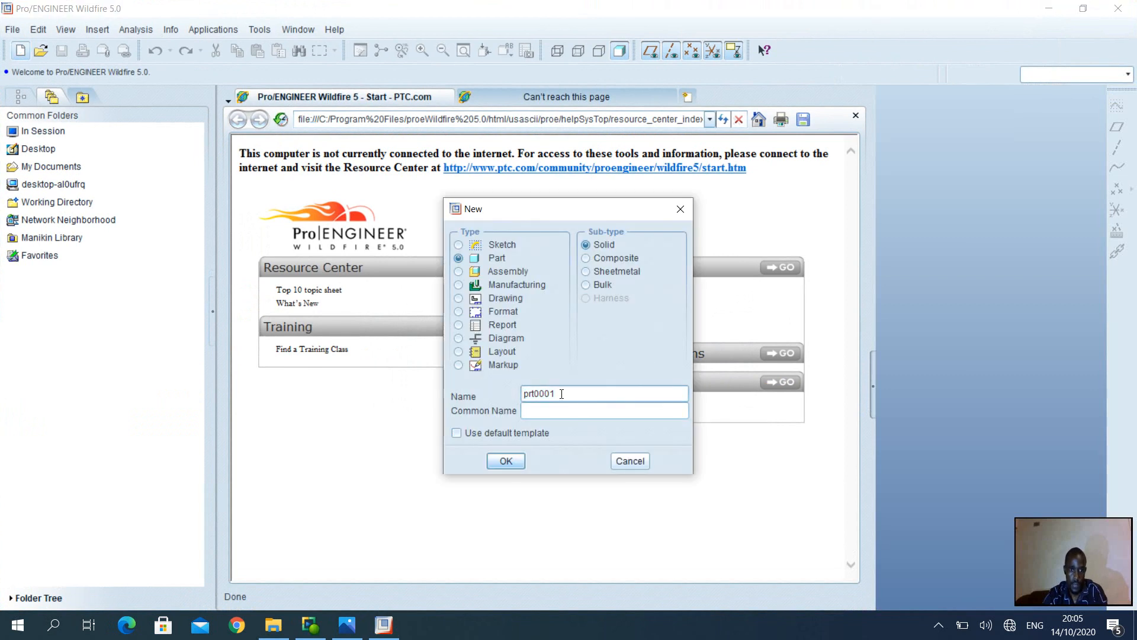
key("BackSpace")
type("PRACTICE5")
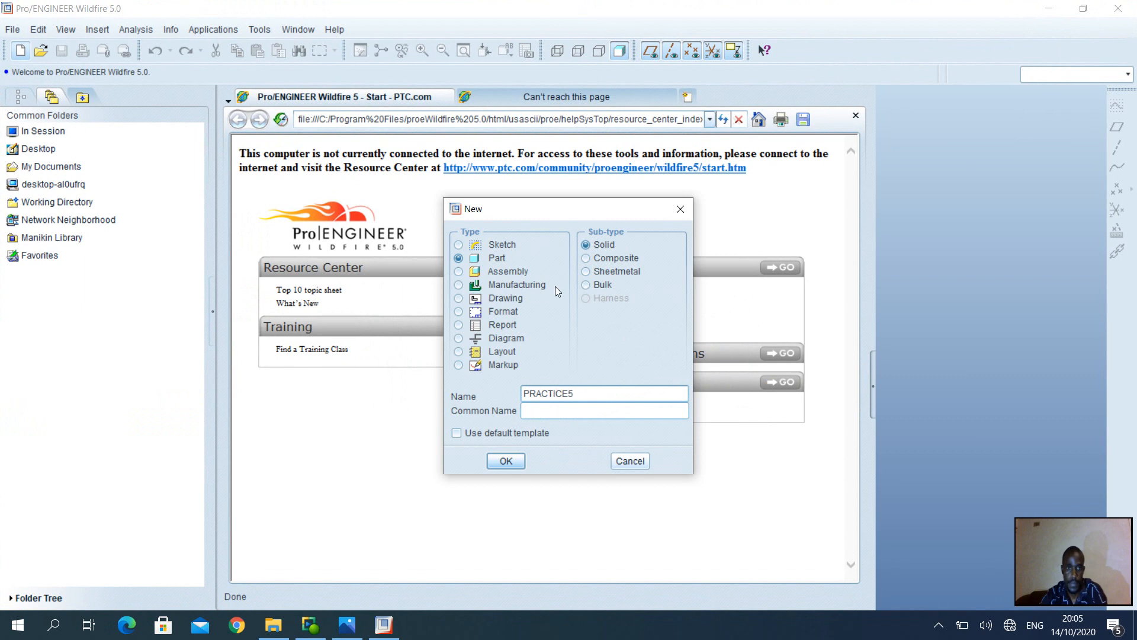
left_click(516, 462)
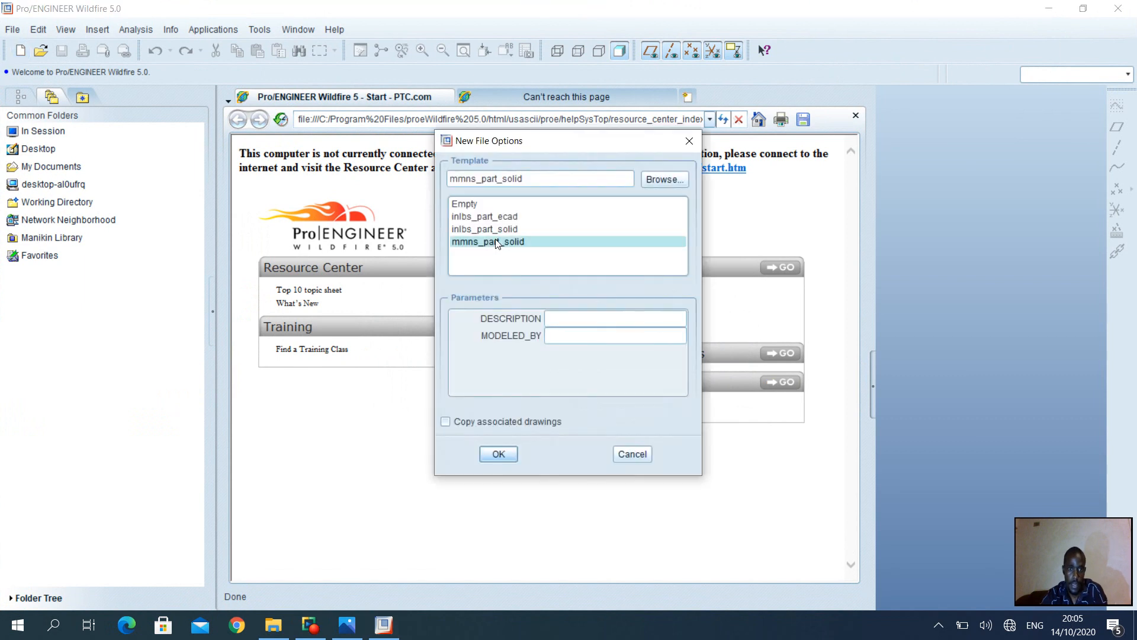
left_click(498, 454)
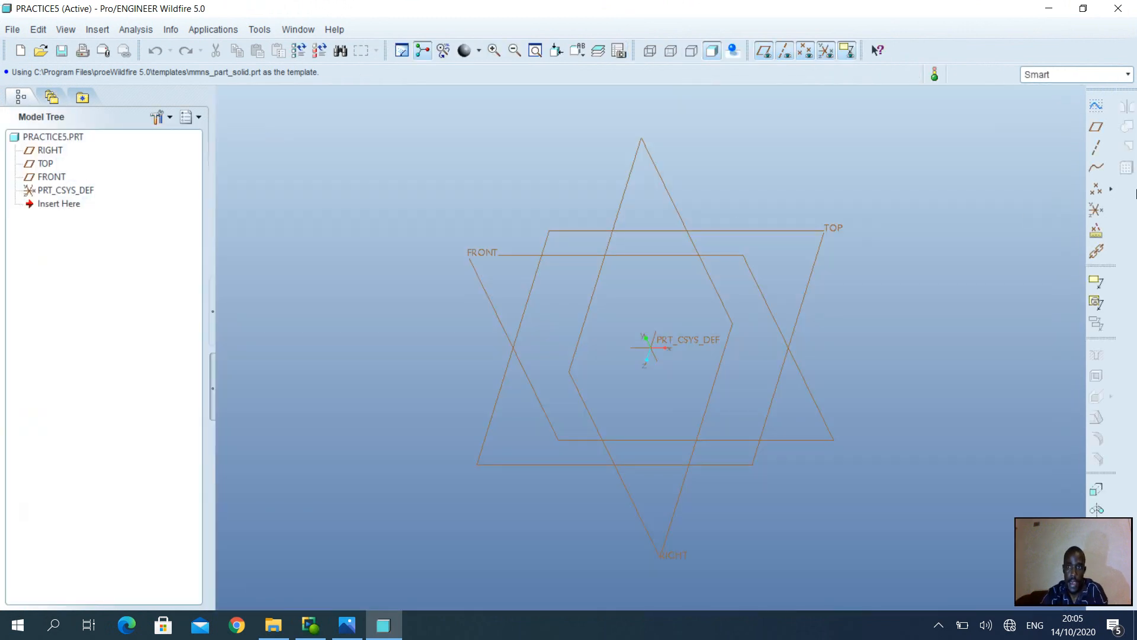
Consult the bracket drawing in Photos and start a sketch on the FRONT plane in Pro/ENGINEER, with RIGHT as the right-facing reference
left_click(481, 251)
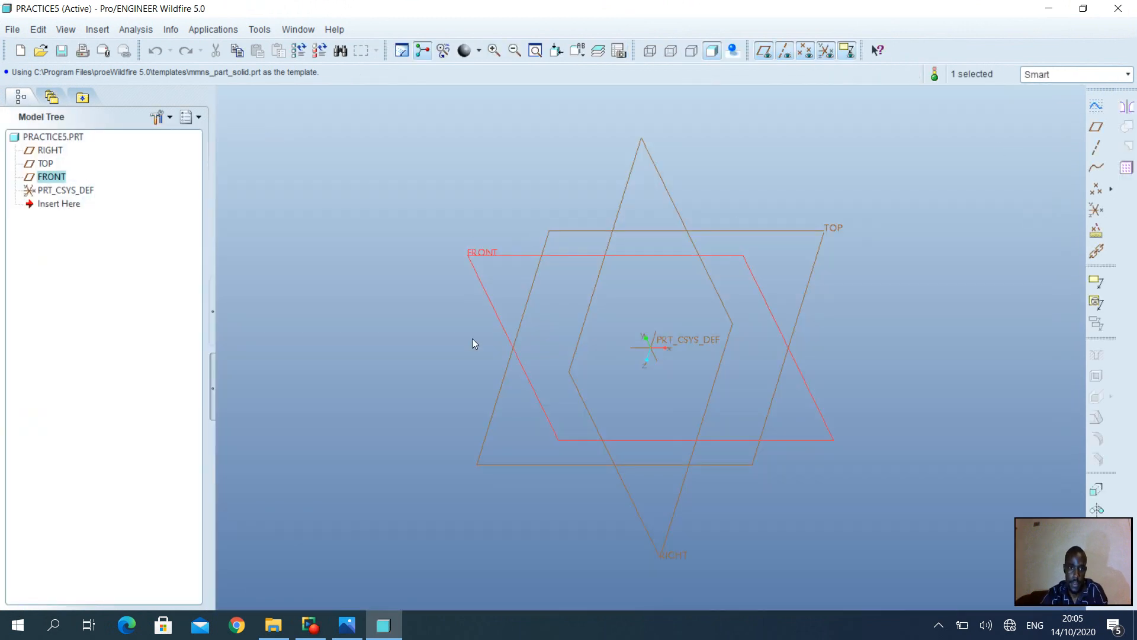
left_click(347, 629)
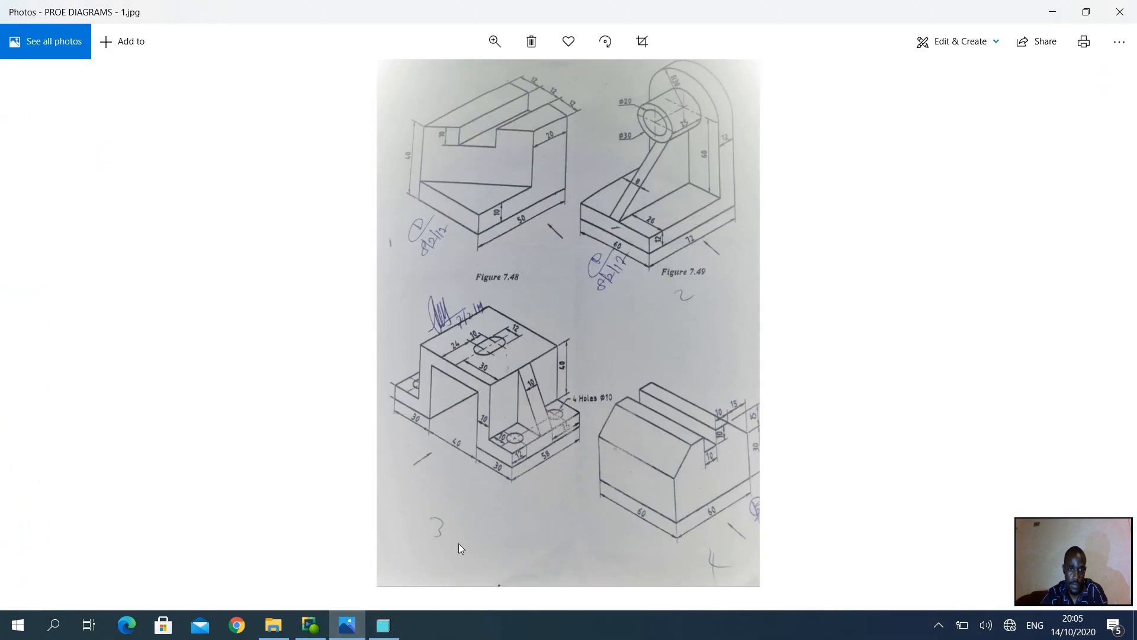
scroll(457, 540, "up", 3)
scroll(459, 535, "up", 2)
scroll(464, 532, "down", 3)
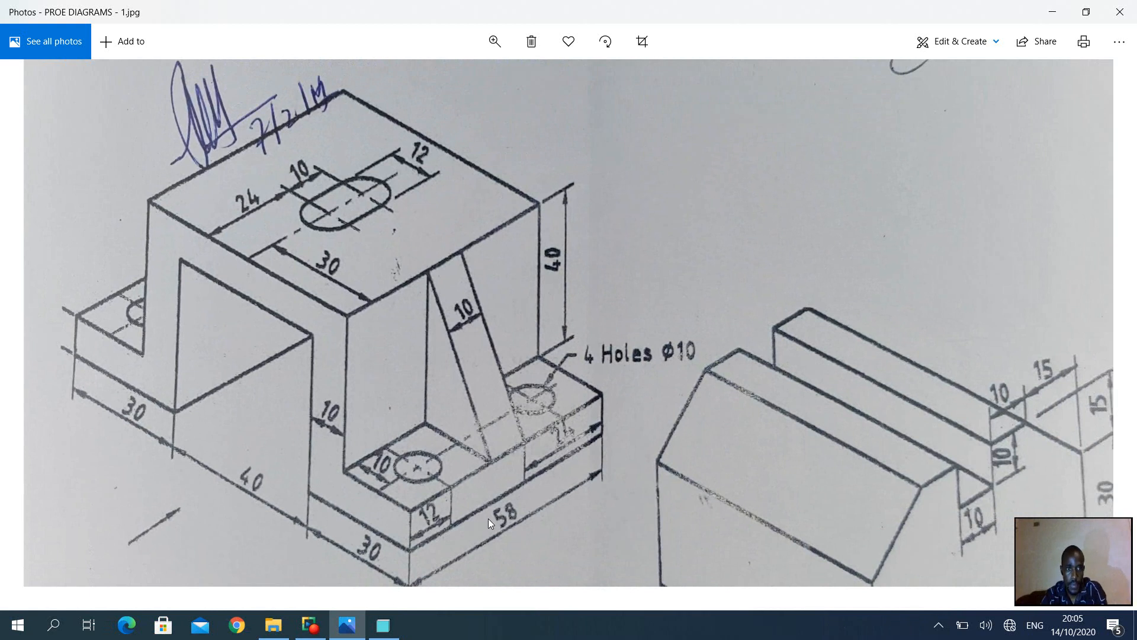
left_click(384, 628)
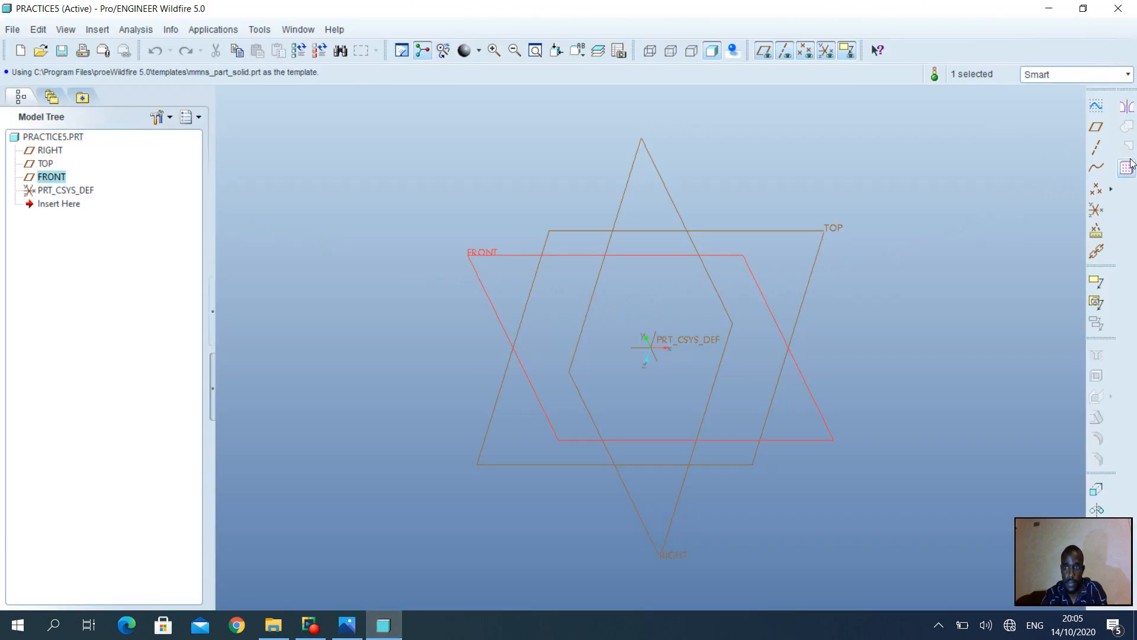
left_click(1096, 107)
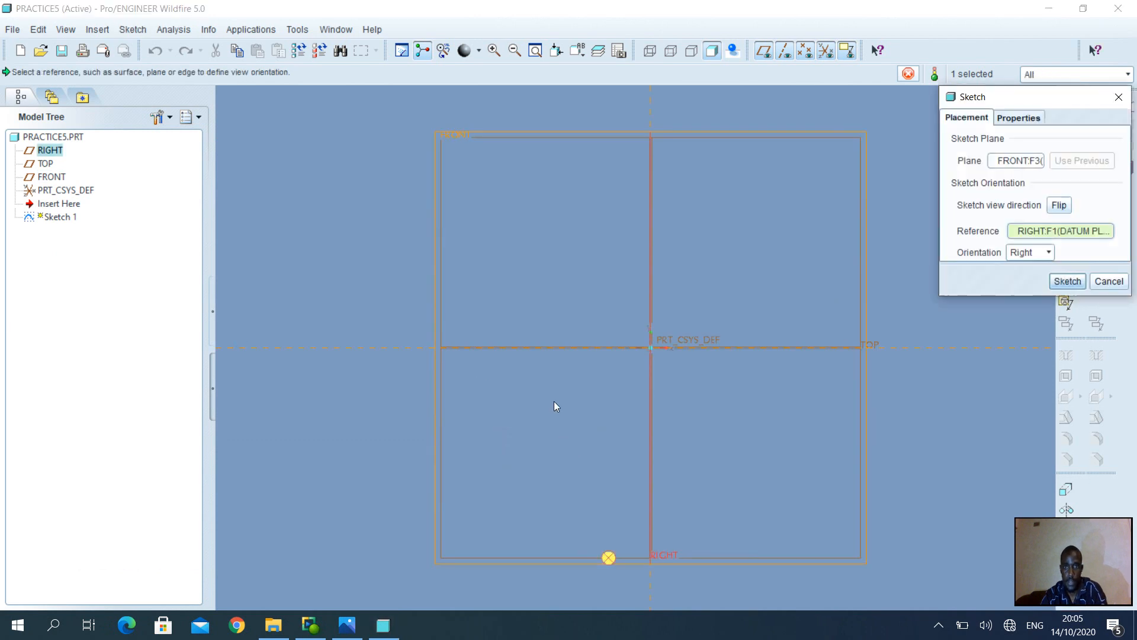
left_click(1080, 282)
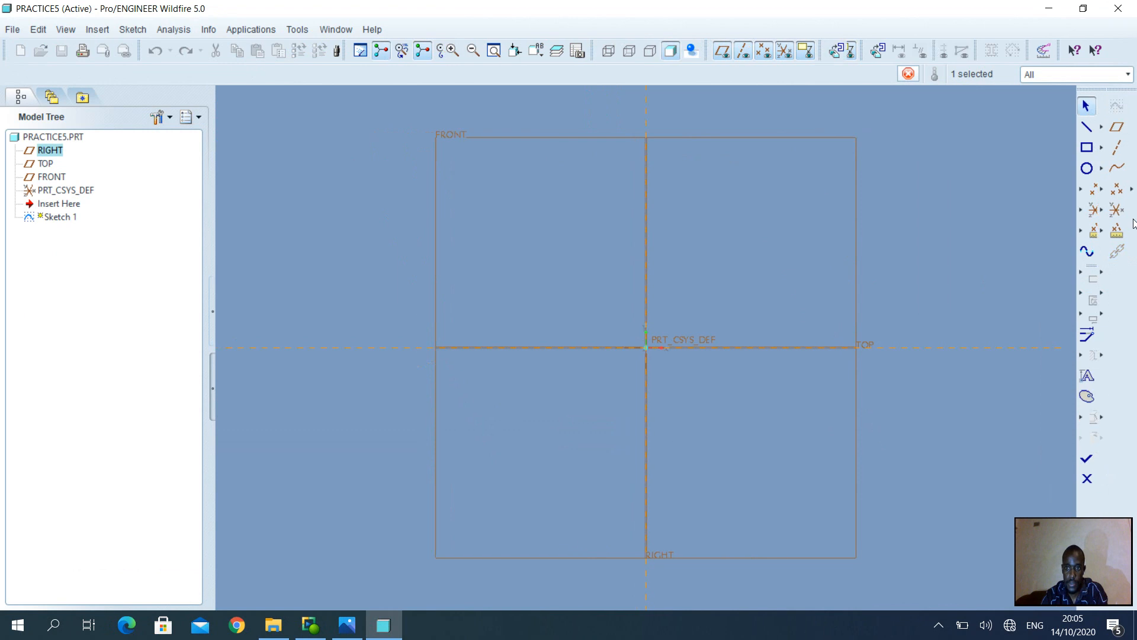
Sketch a rectangle about 433 mm wide and 304 mm high enclosing the origin
left_click(1088, 152)
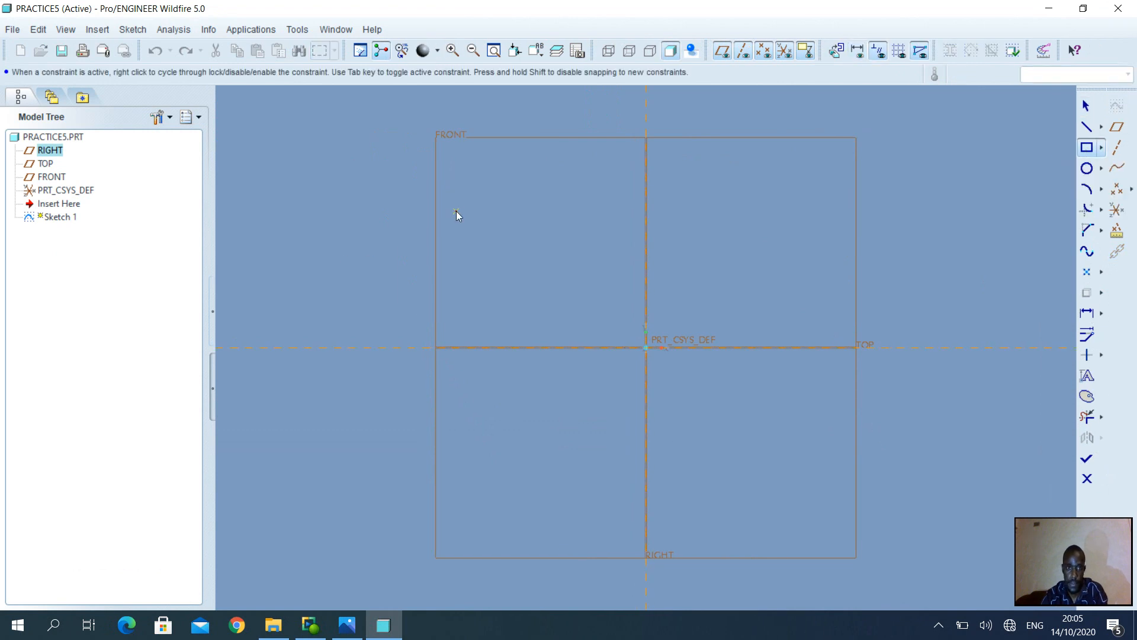
left_click(474, 216)
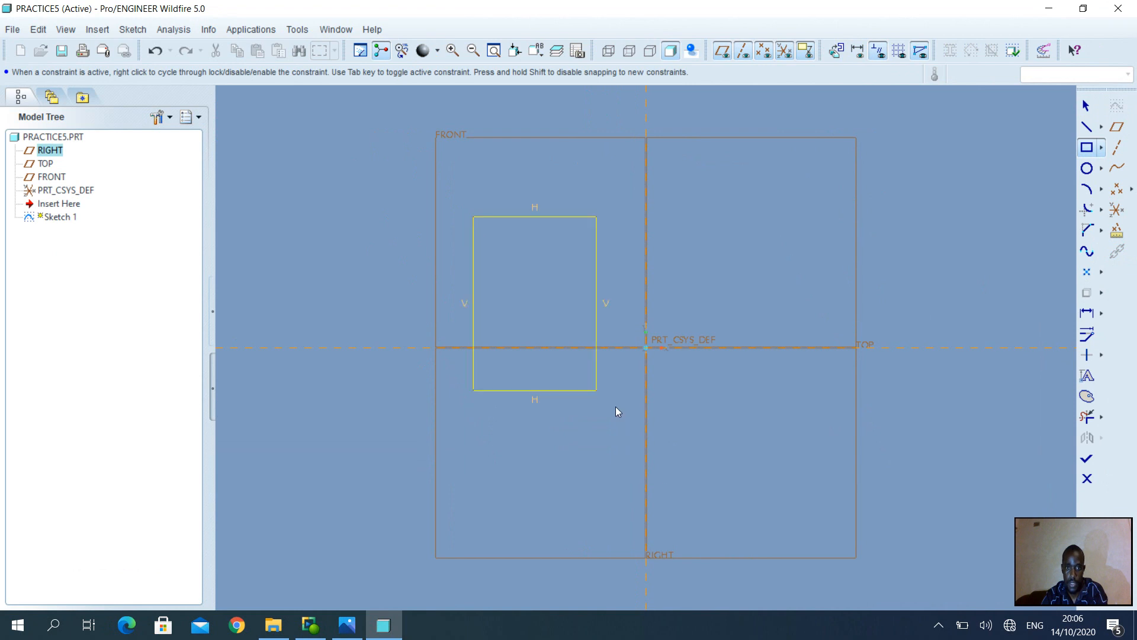
left_click(832, 468)
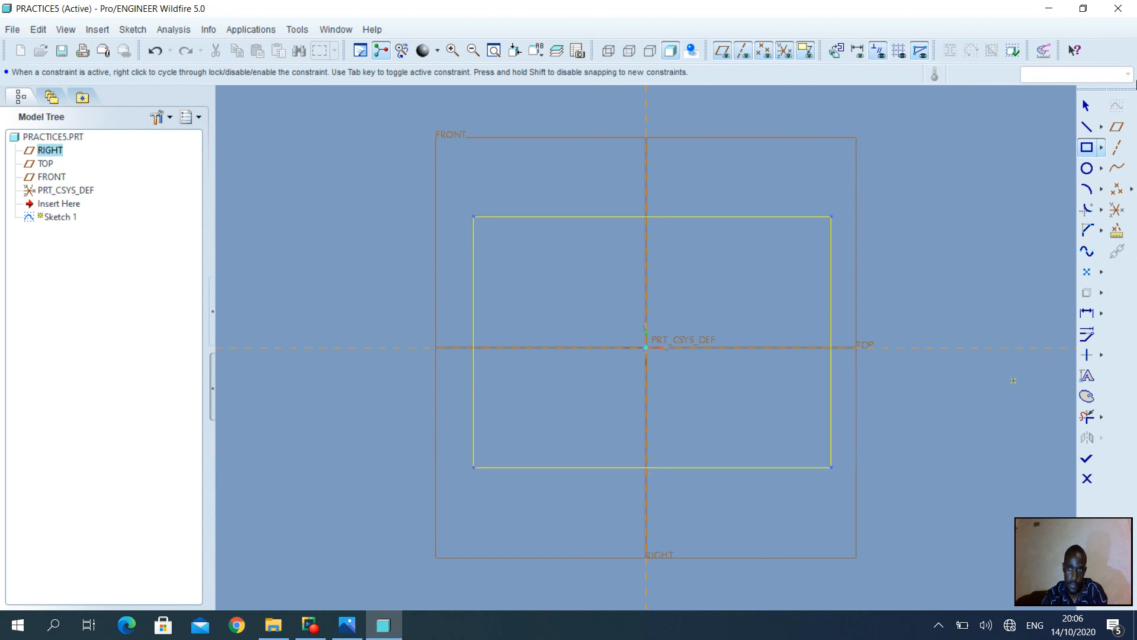
left_click(1086, 106)
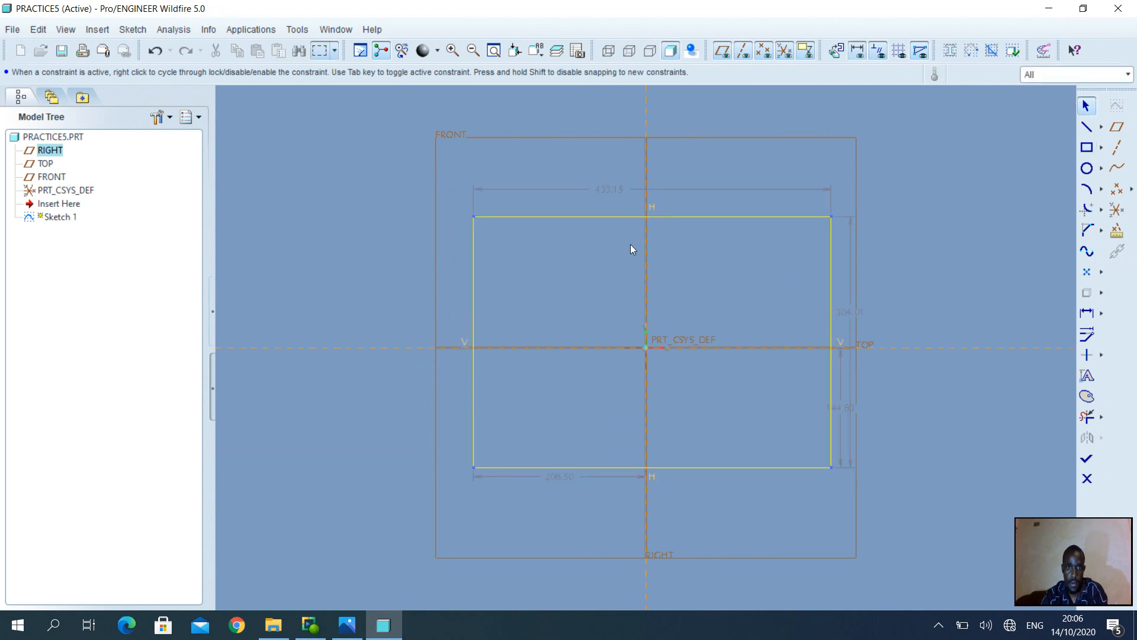
Open all the rectangle's dimensions for modification together and turn off automatic regeneration
left_click_drag(438, 162, 942, 512)
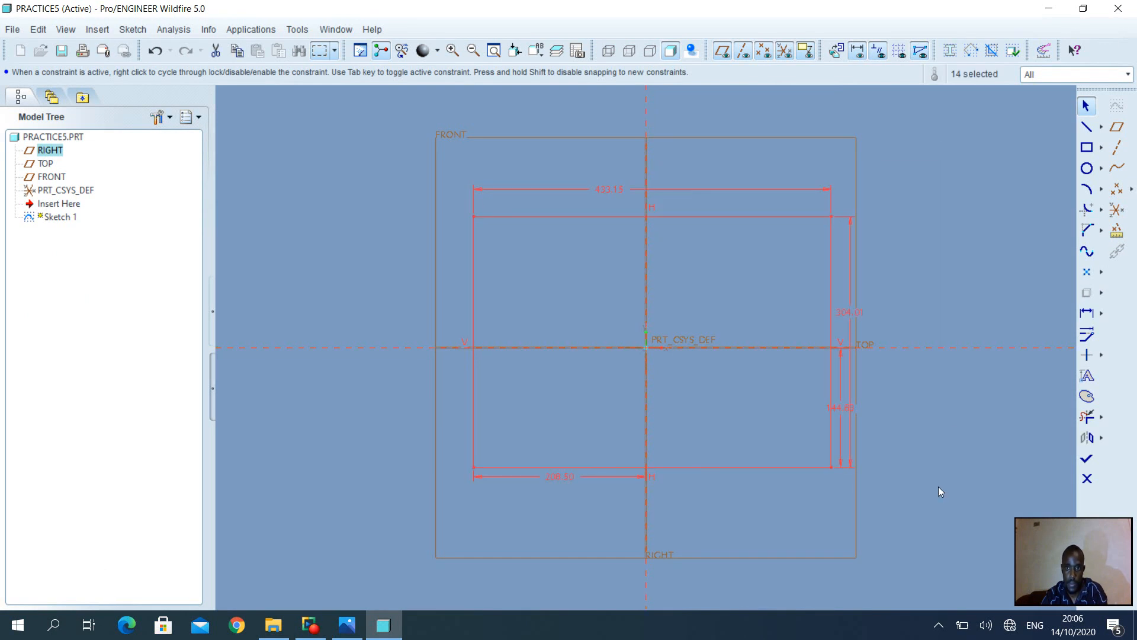
left_click(1088, 336)
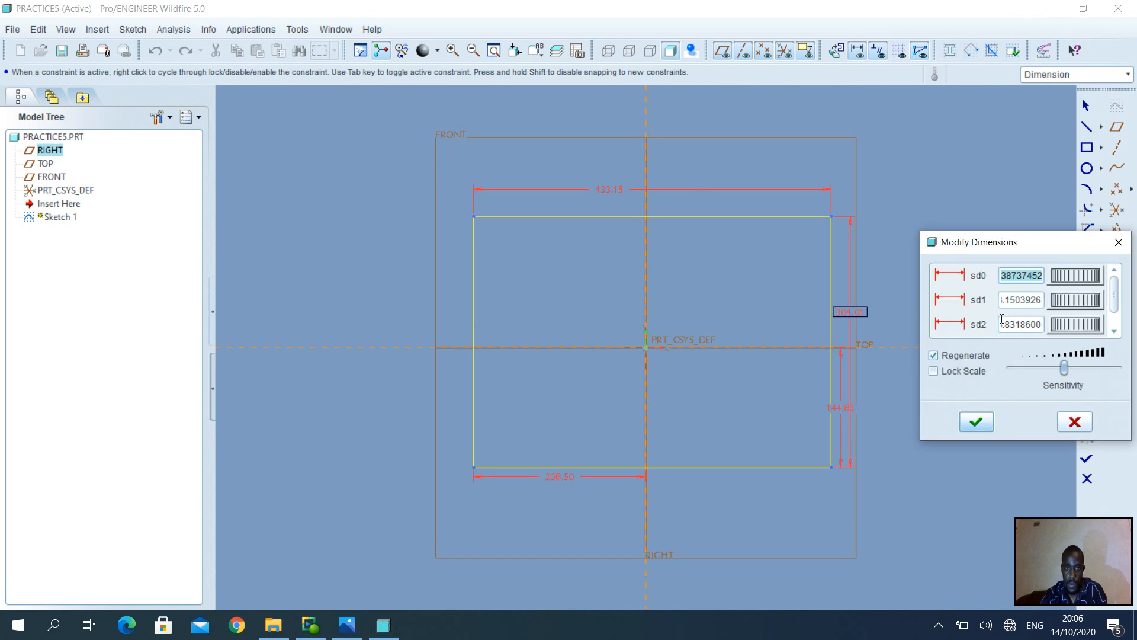
left_click(935, 358)
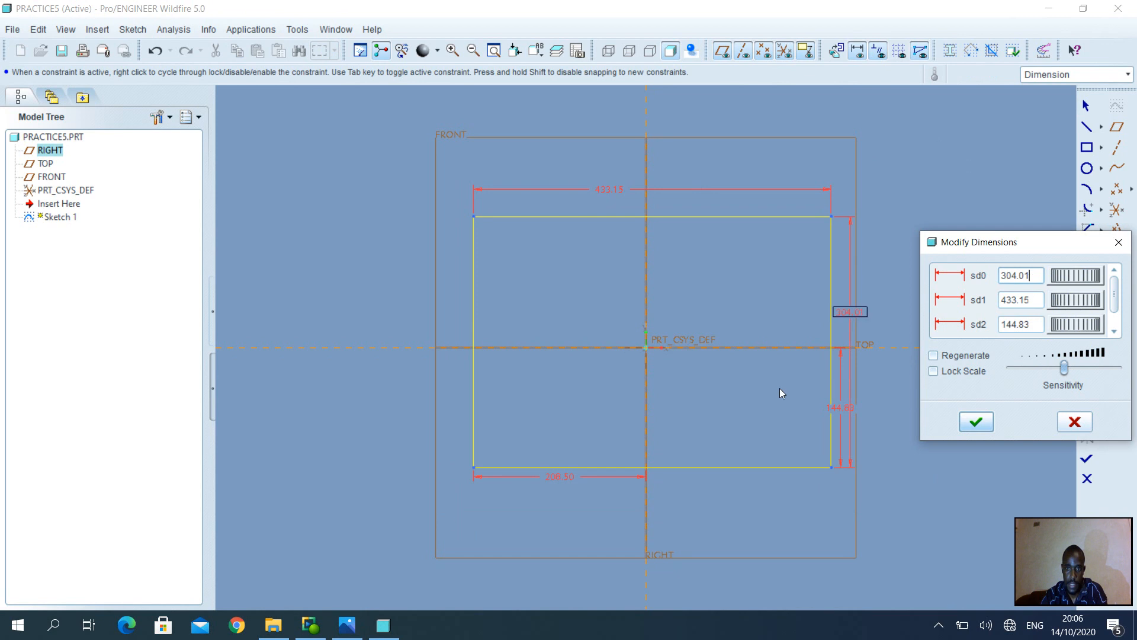
Check the bracket drawing in Photos and set the rectangle's height to 50 mm and width to 100 mm in Pro/ENGINEER
left_click(347, 630)
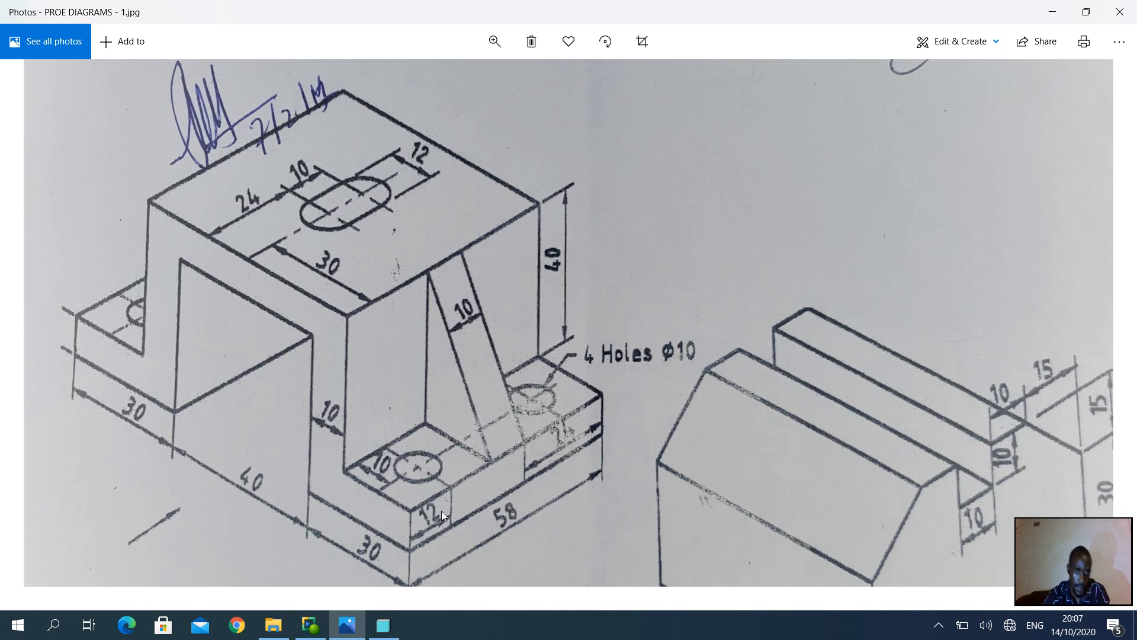
left_click(384, 625)
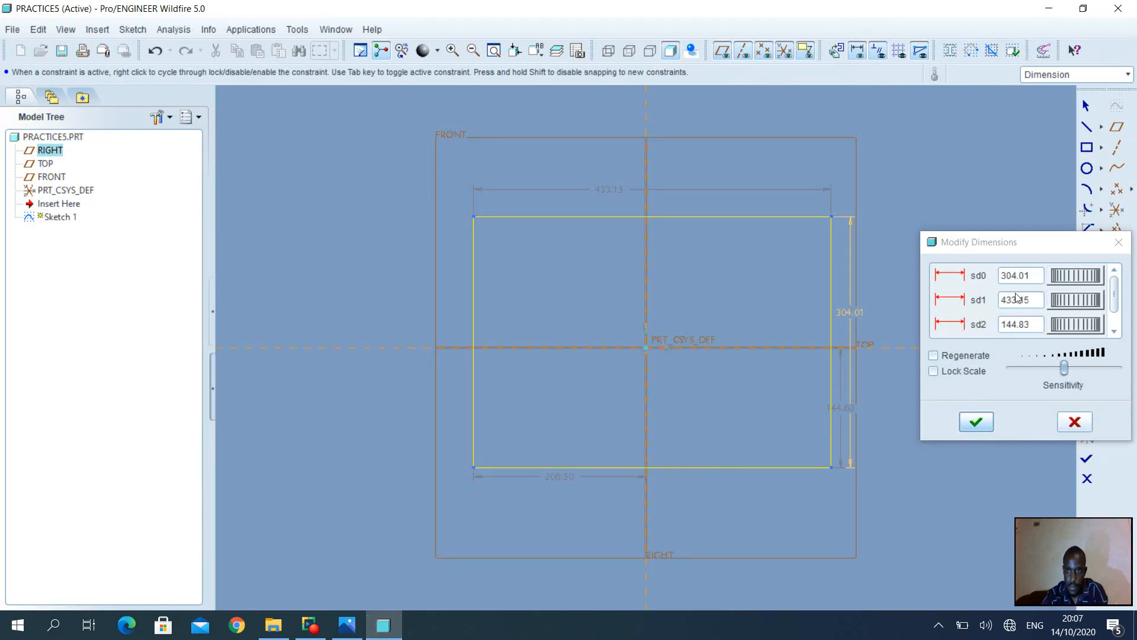
left_click(1035, 275)
type("4")
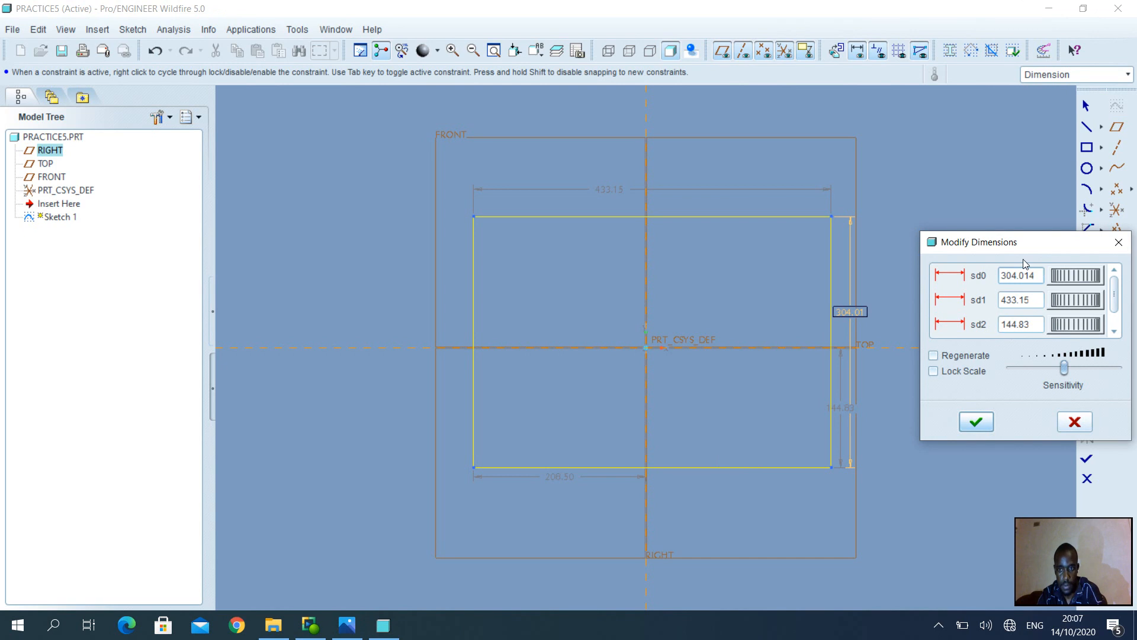
left_click(347, 625)
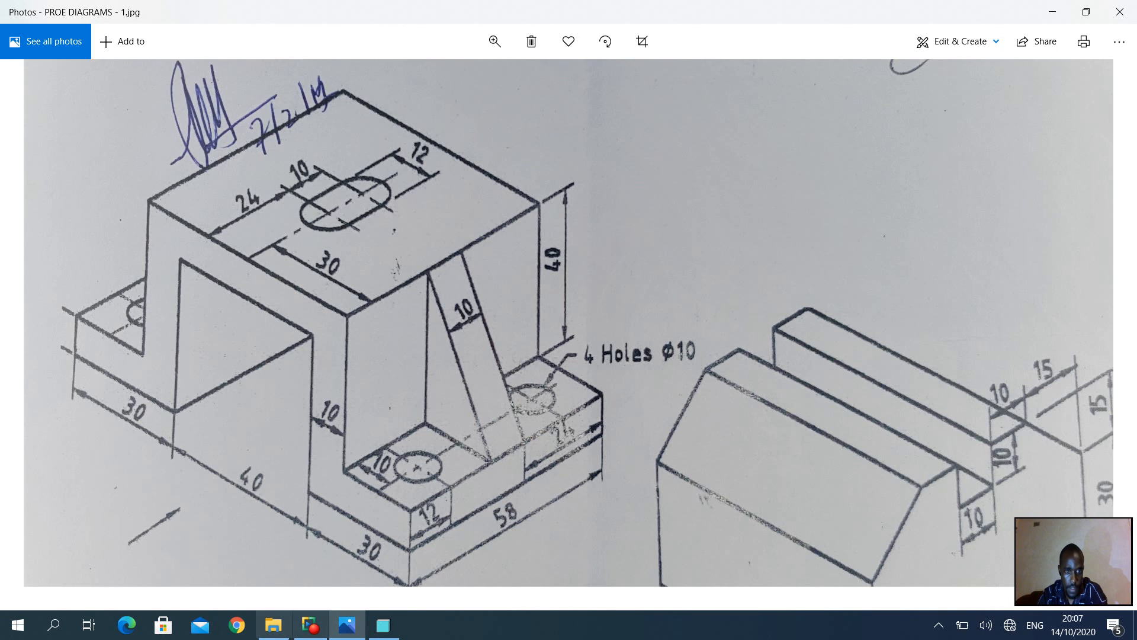
left_click(383, 625)
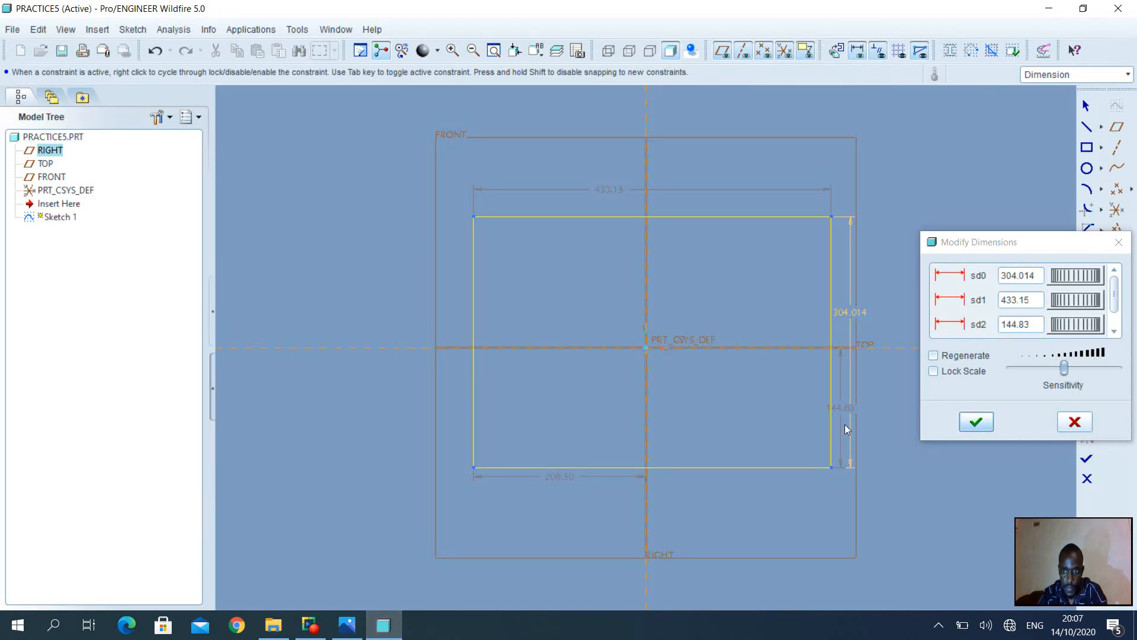
left_click(1033, 274)
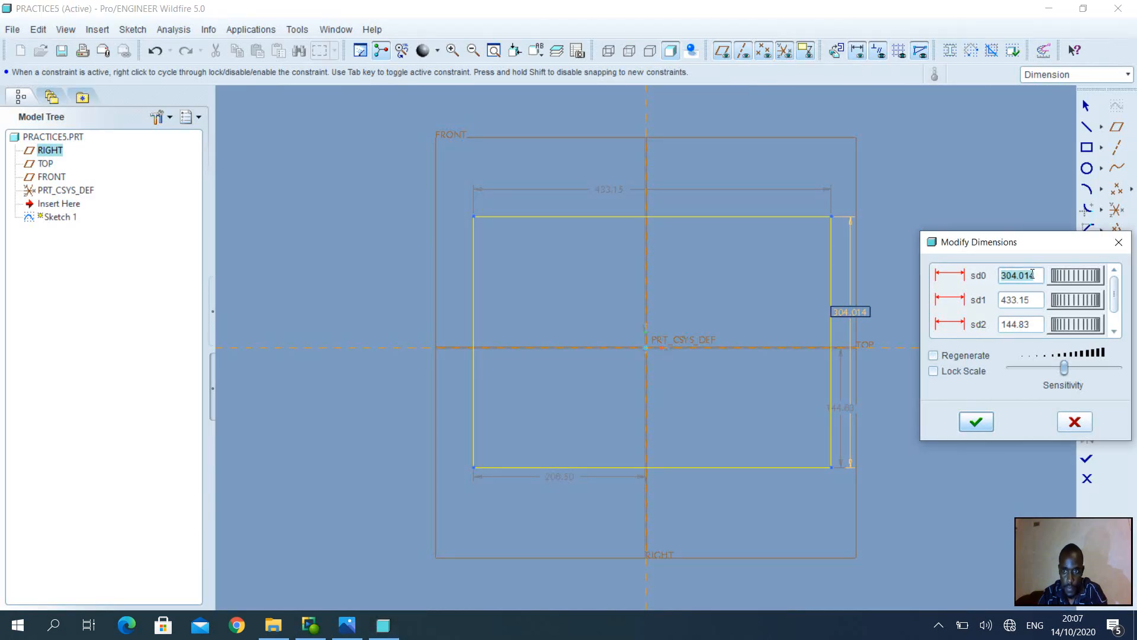
type("50")
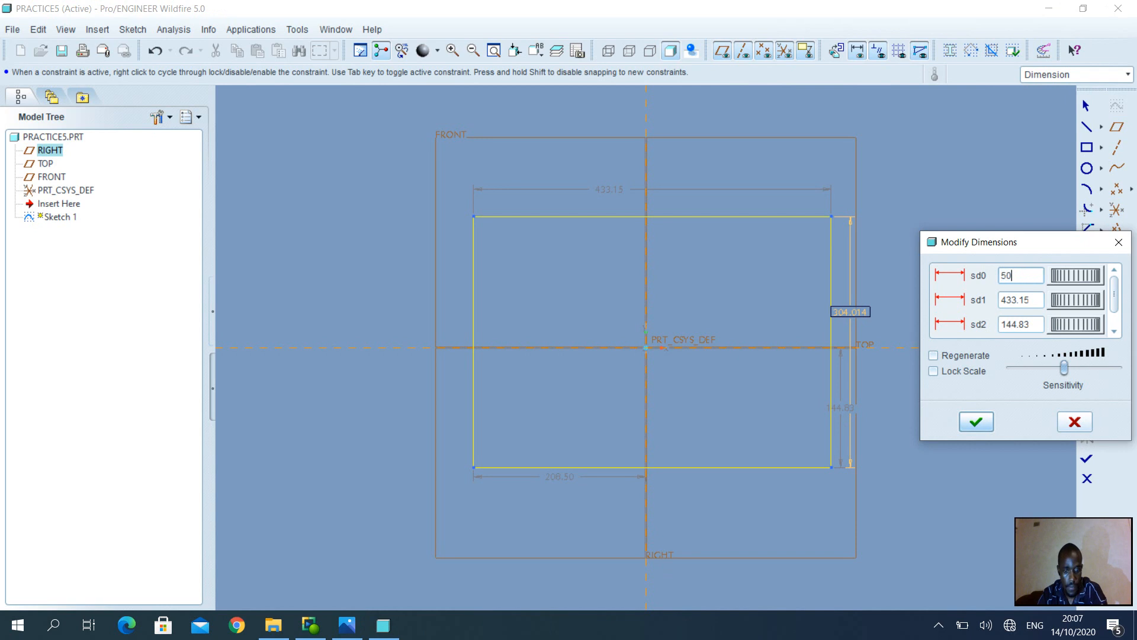
key("Return")
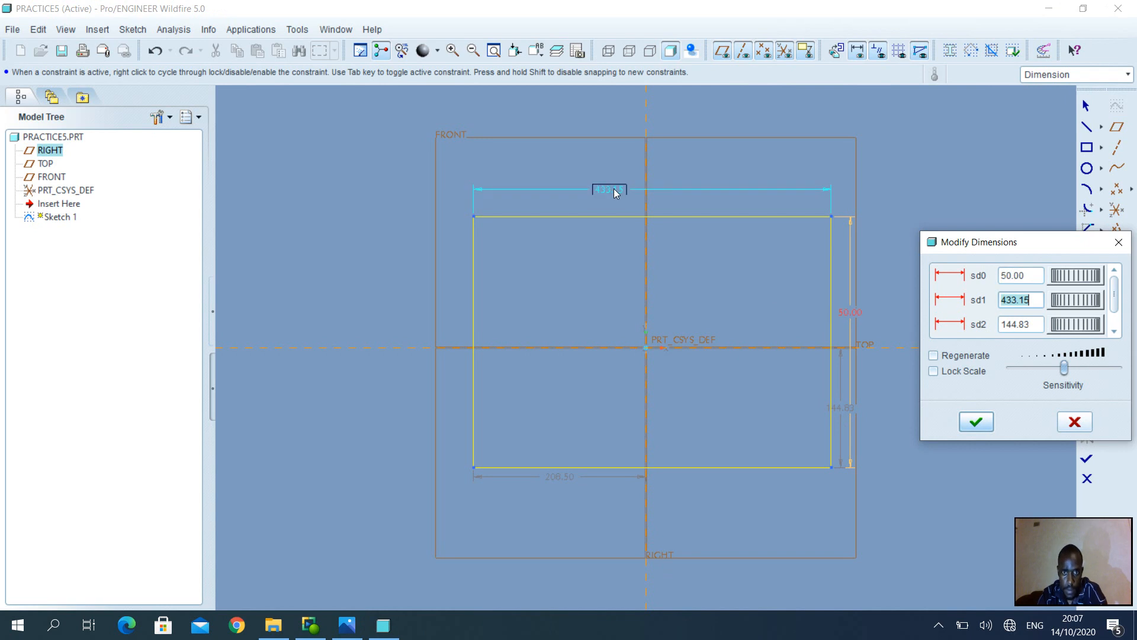
type("100")
key("Return")
Recheck the bracket drawing in Photos and, back in Pro/ENGINEER, set the rectangle's width to 100 mm and its lower edge 25 mm from TOP
left_click(347, 625)
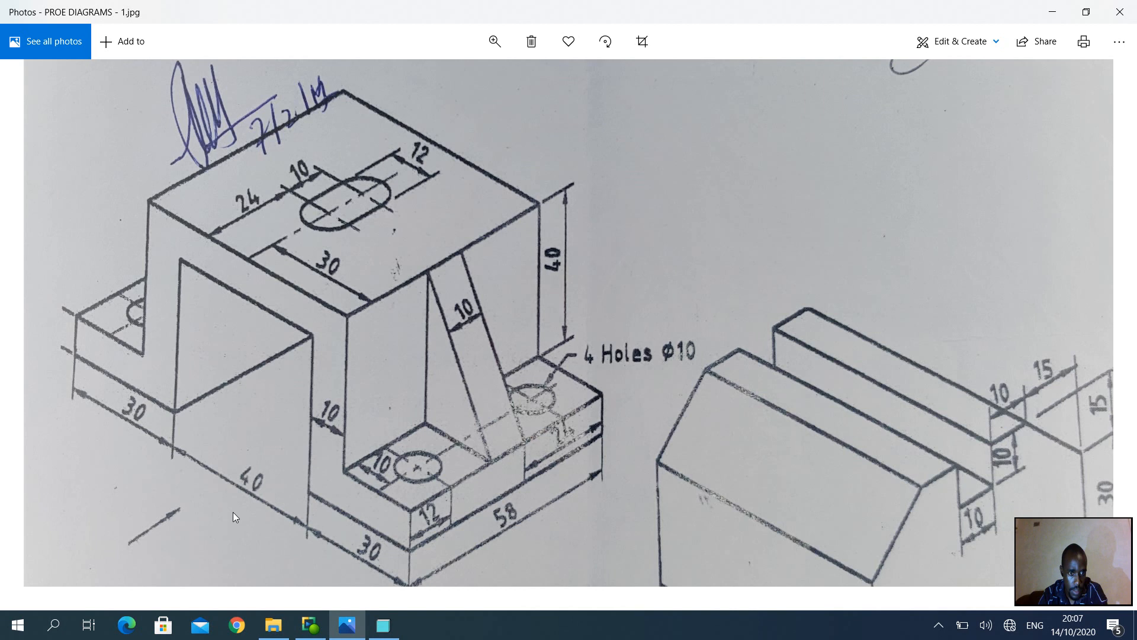
left_click(384, 625)
double_click(1018, 325)
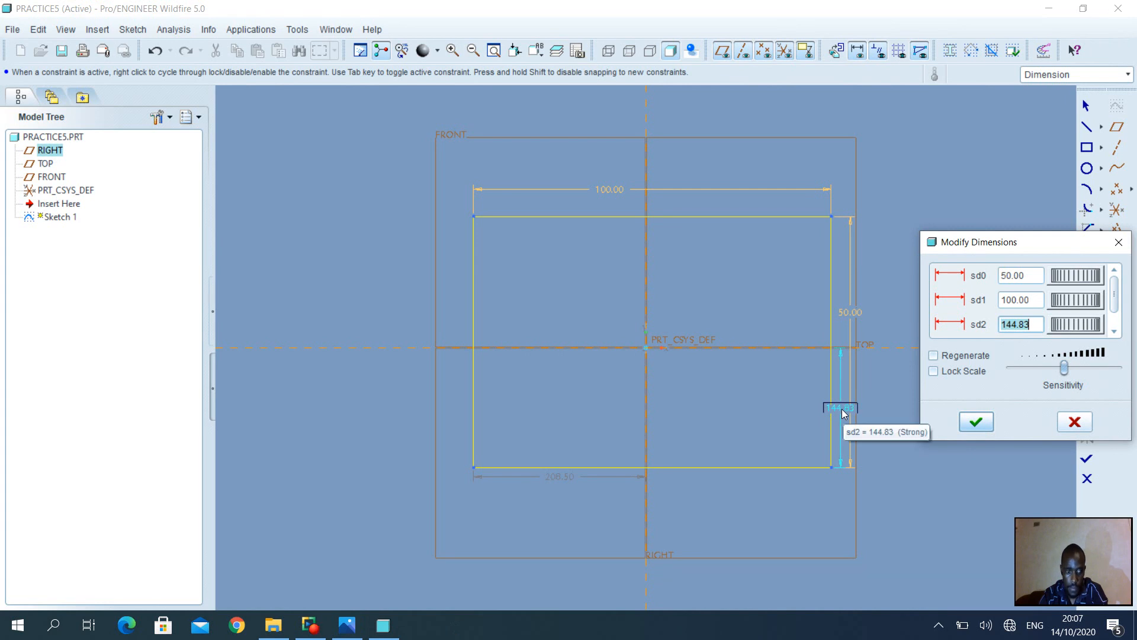
type("25")
key("Return")
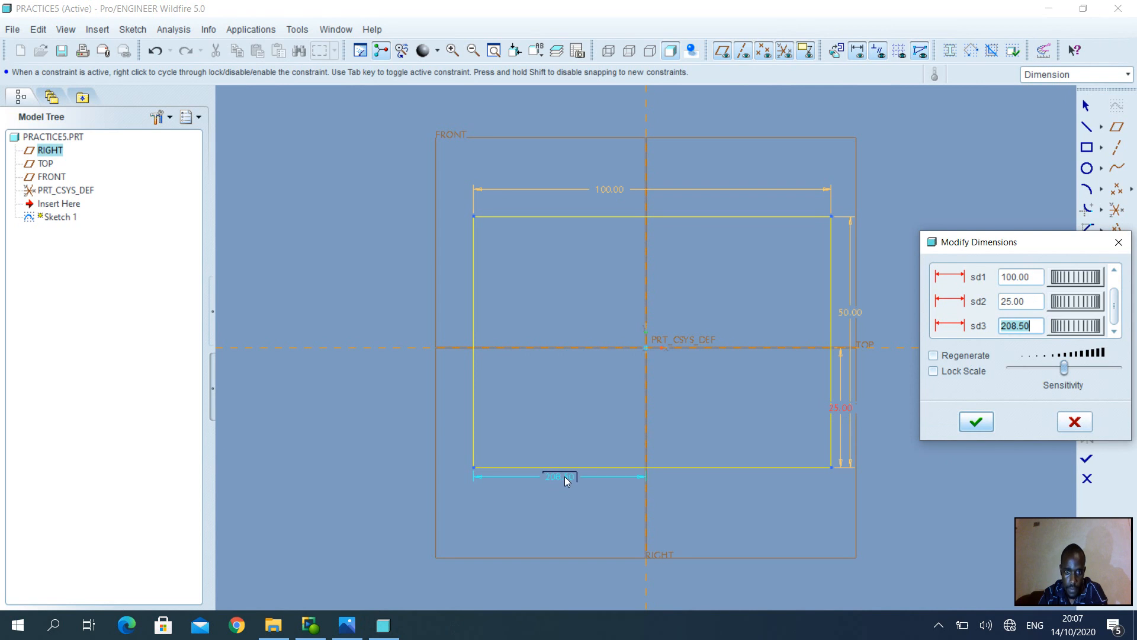
Set the rectangle's left edge 50 mm from the RIGHT plane, apply the dimension changes and finish the sketch
type("5")
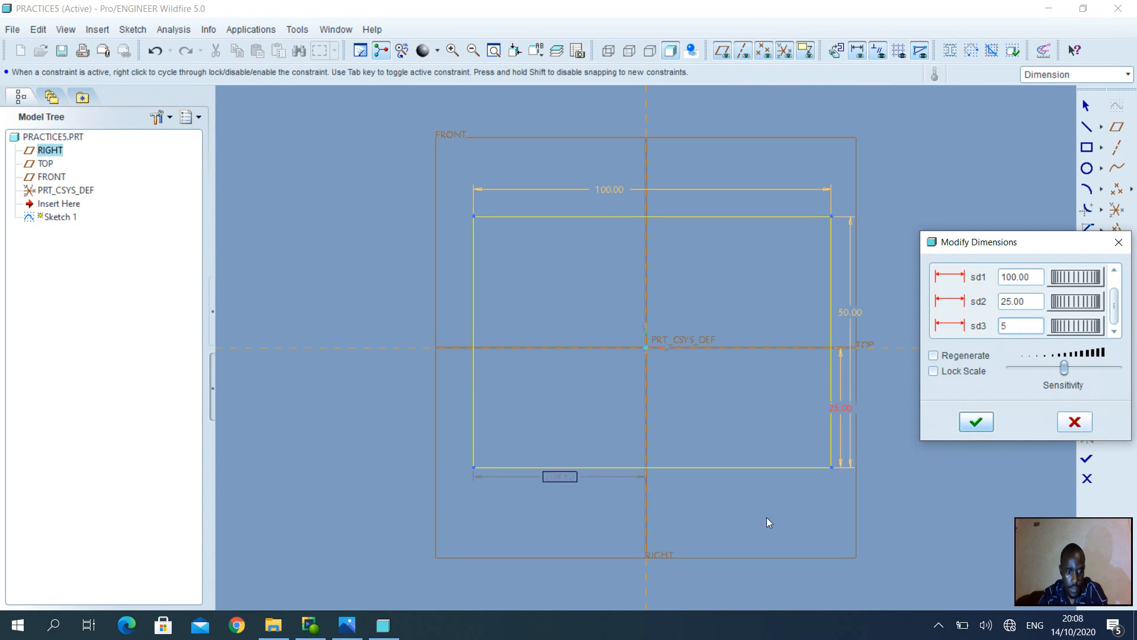
type("0")
key("Return")
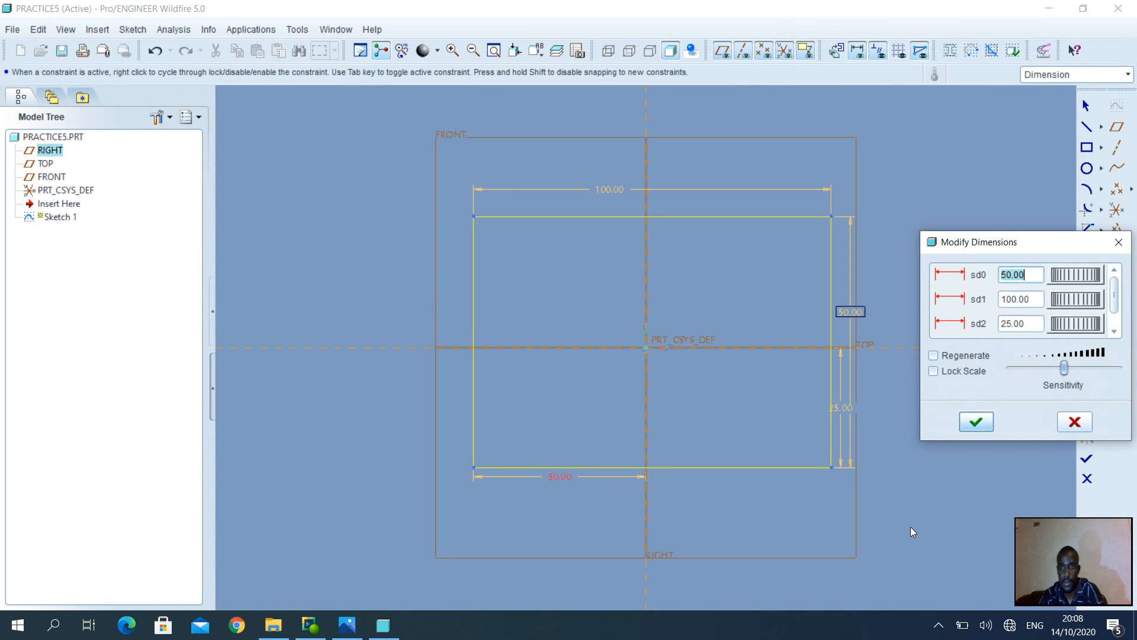
left_click(983, 422)
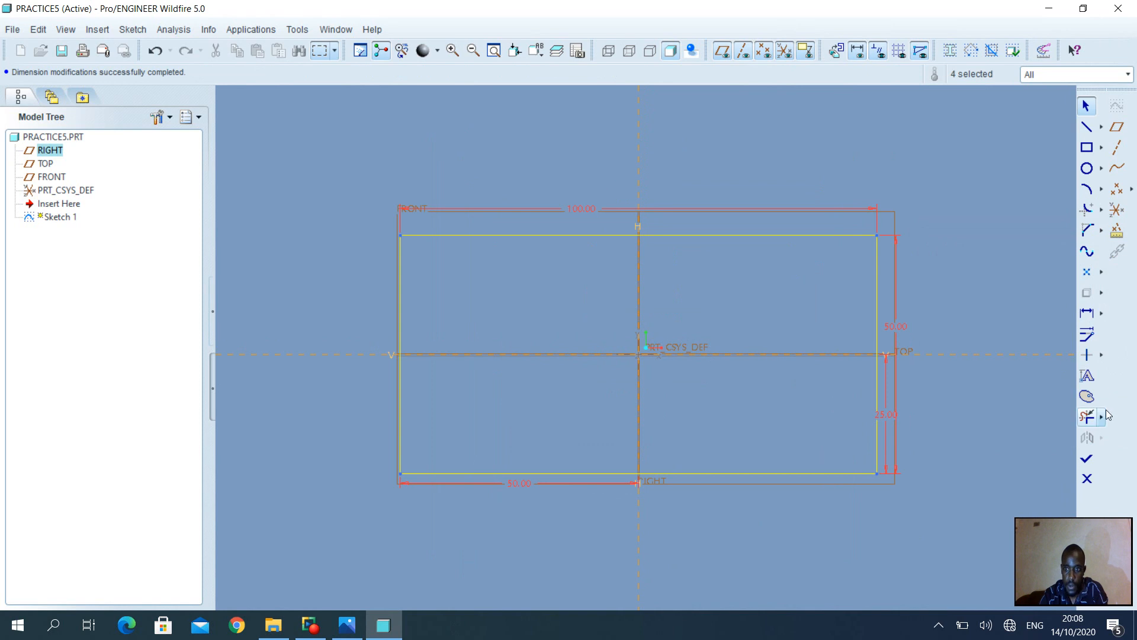
left_click(1087, 459)
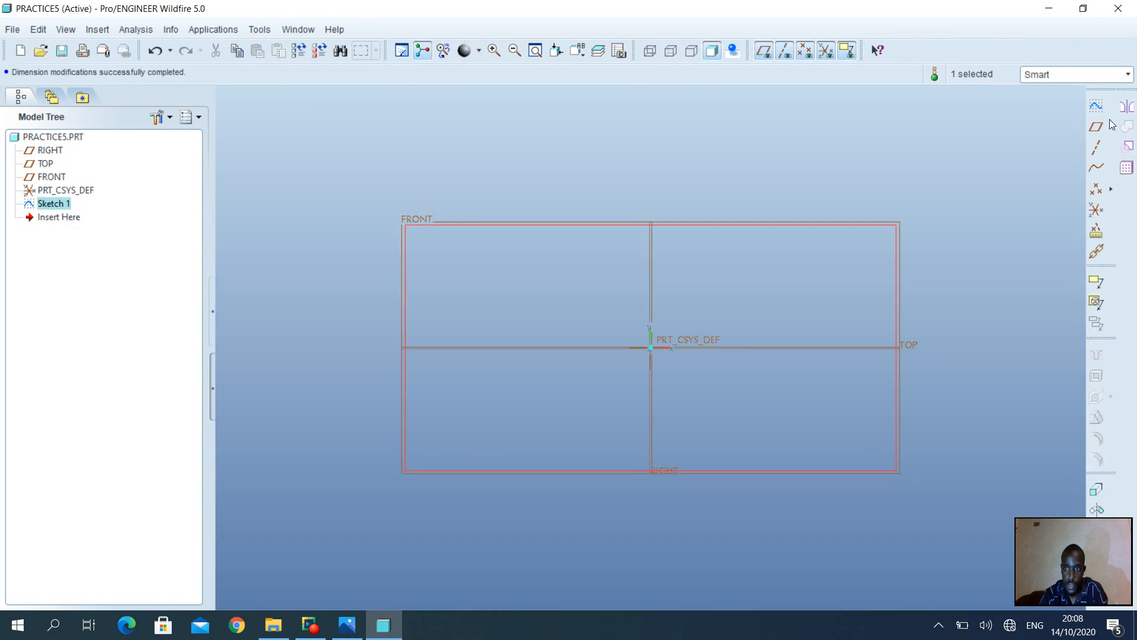
Start a solid extrusion of the rectangle sketch with its depth symmetric about the FRONT plane
left_click(1102, 560)
left_click(1096, 488)
middle_click_drag(630, 362, 564, 314)
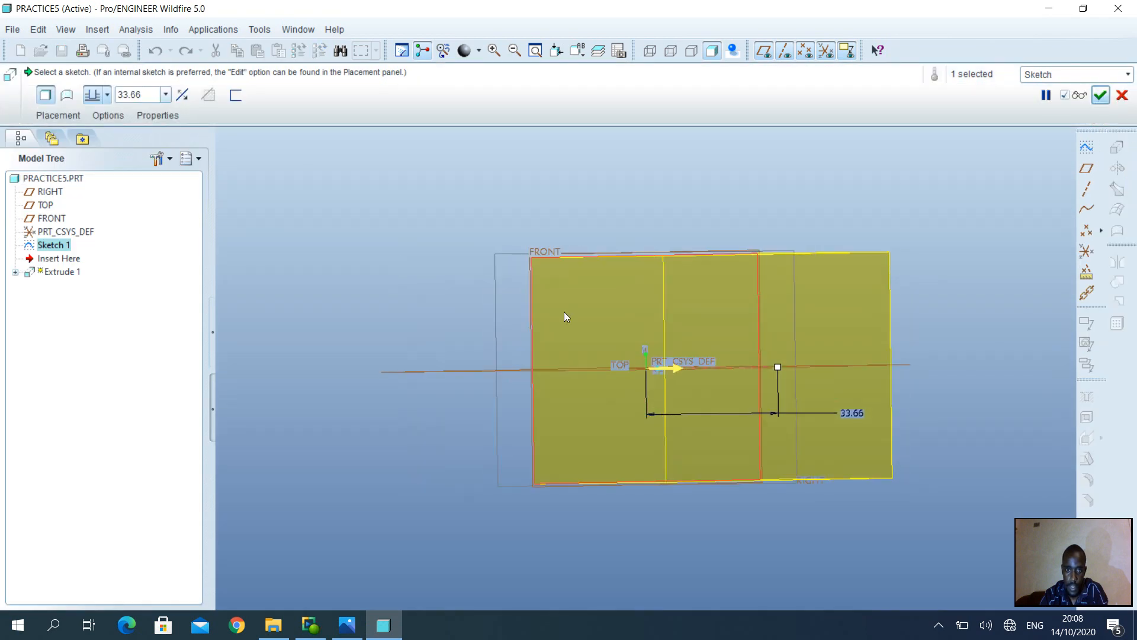
left_click(108, 95)
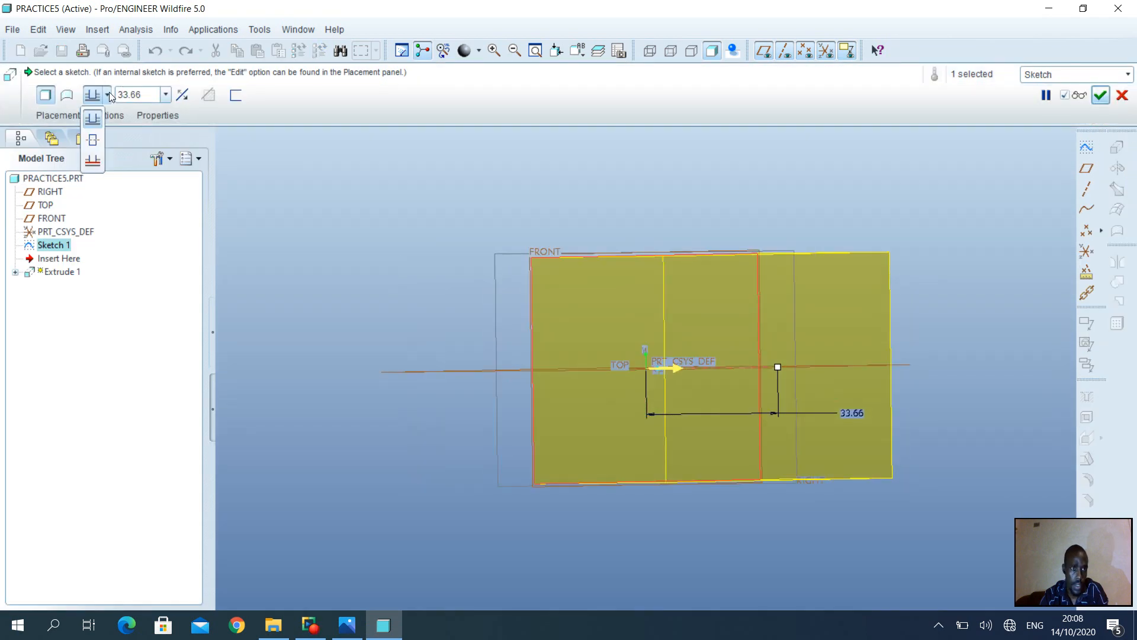
left_click(97, 141)
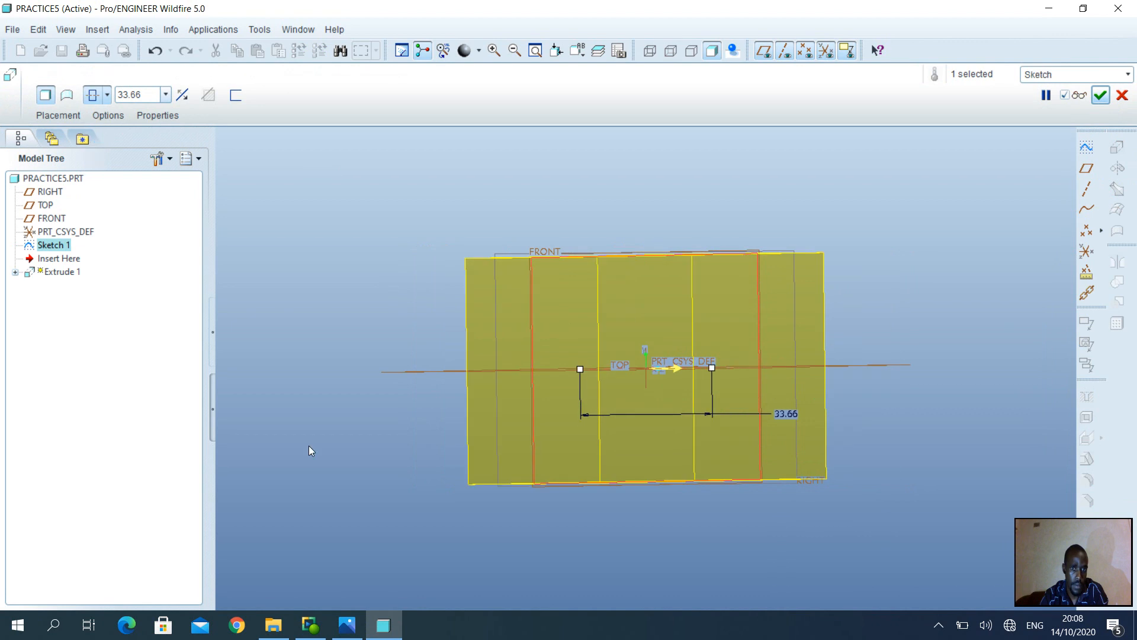
Check the bracket's depth on the drawing in Photos and complete the symmetric extrusion in Pro/ENGINEER with a depth of 58 mm
left_click(346, 624)
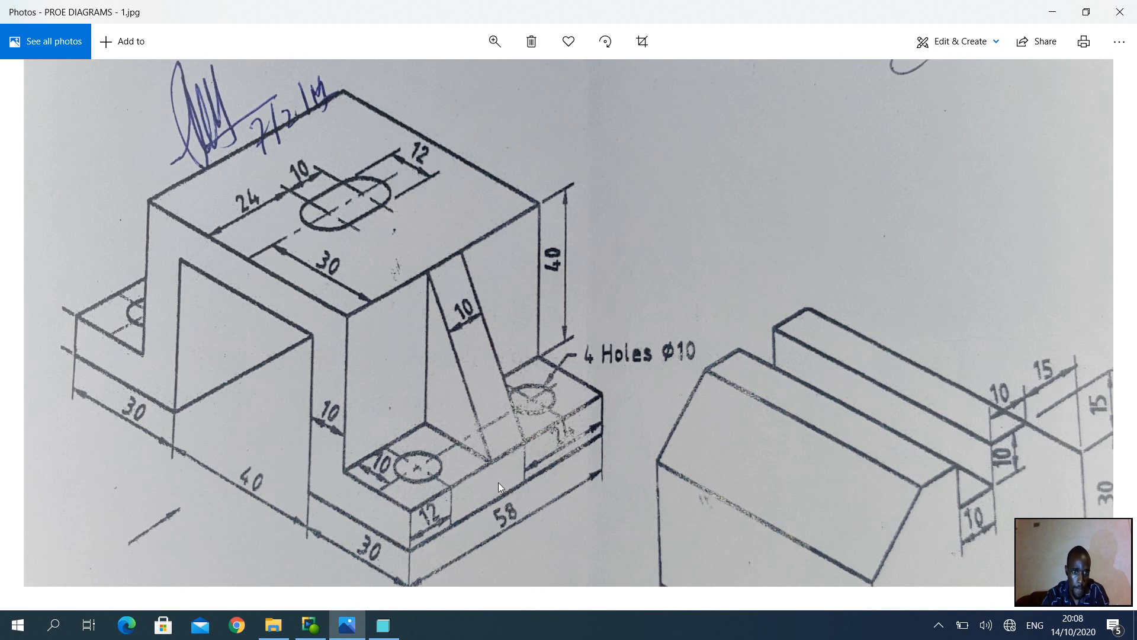
left_click(378, 631)
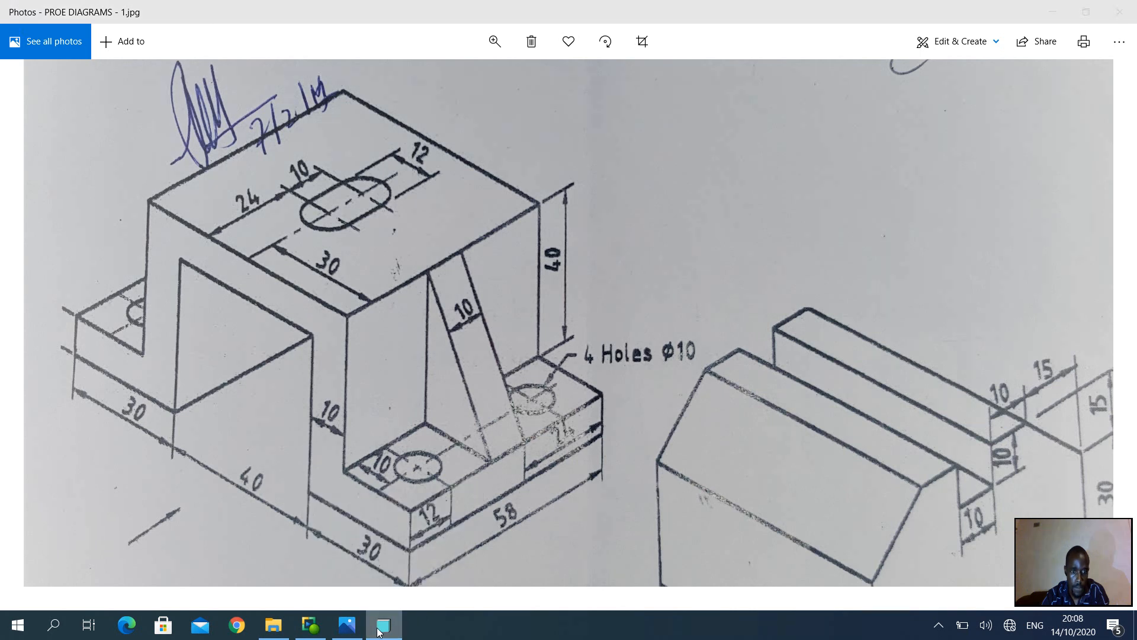
left_click(379, 631)
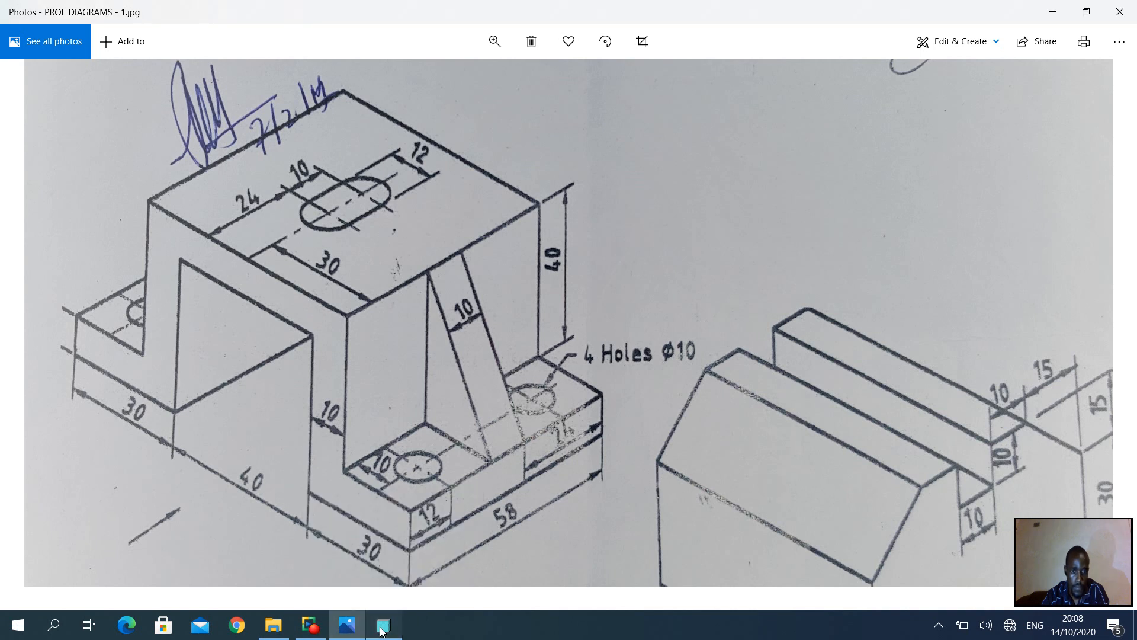
left_click(382, 631)
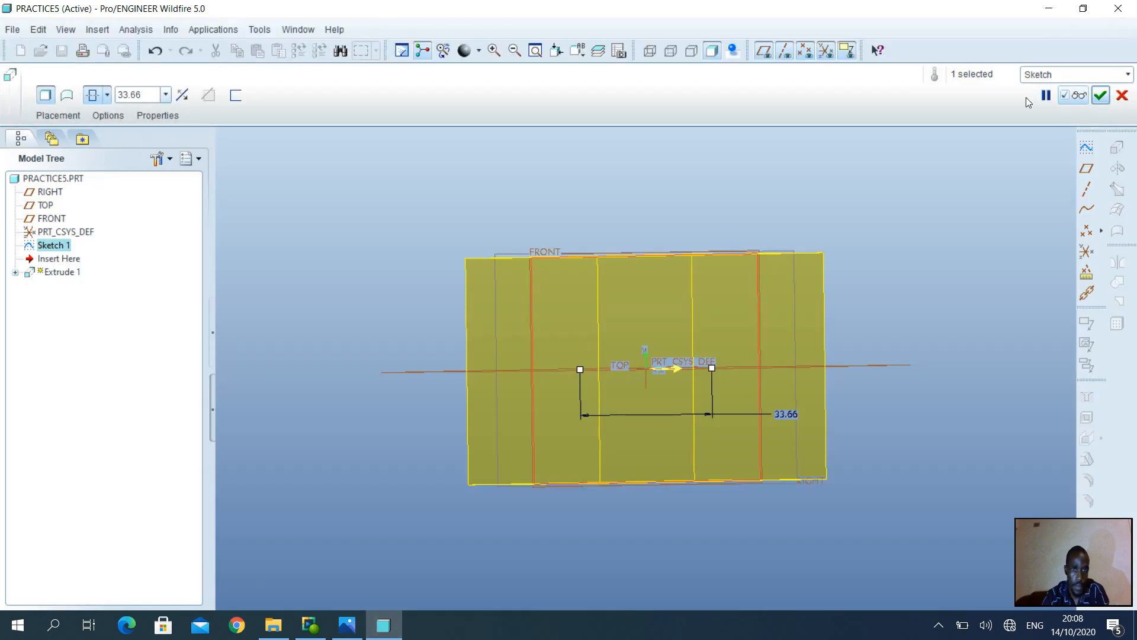
double_click(145, 94)
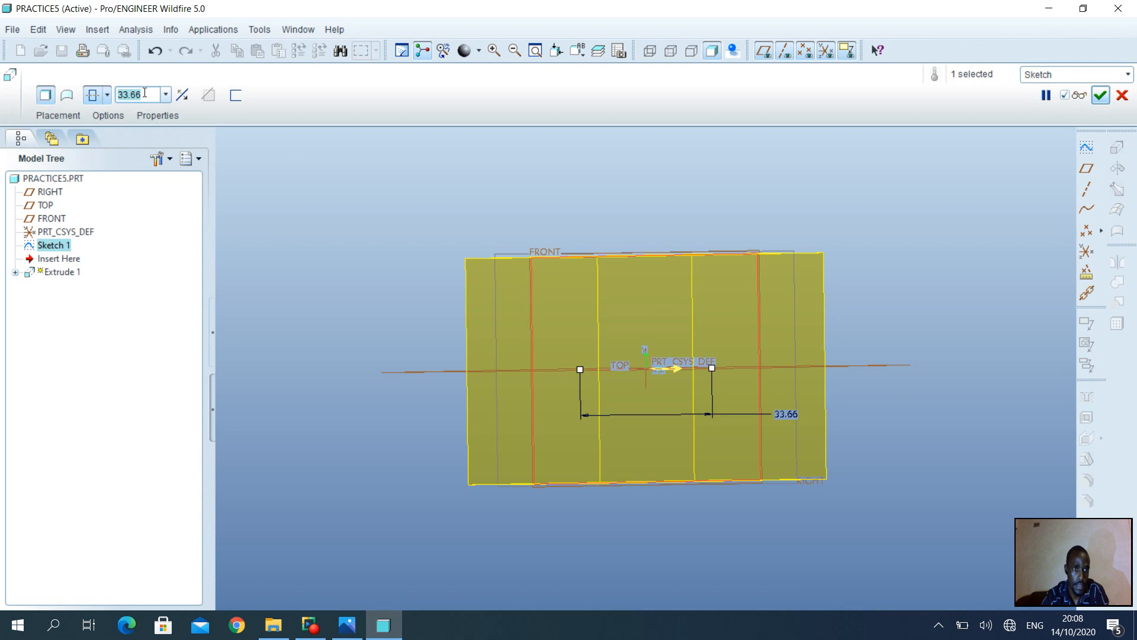
type("58")
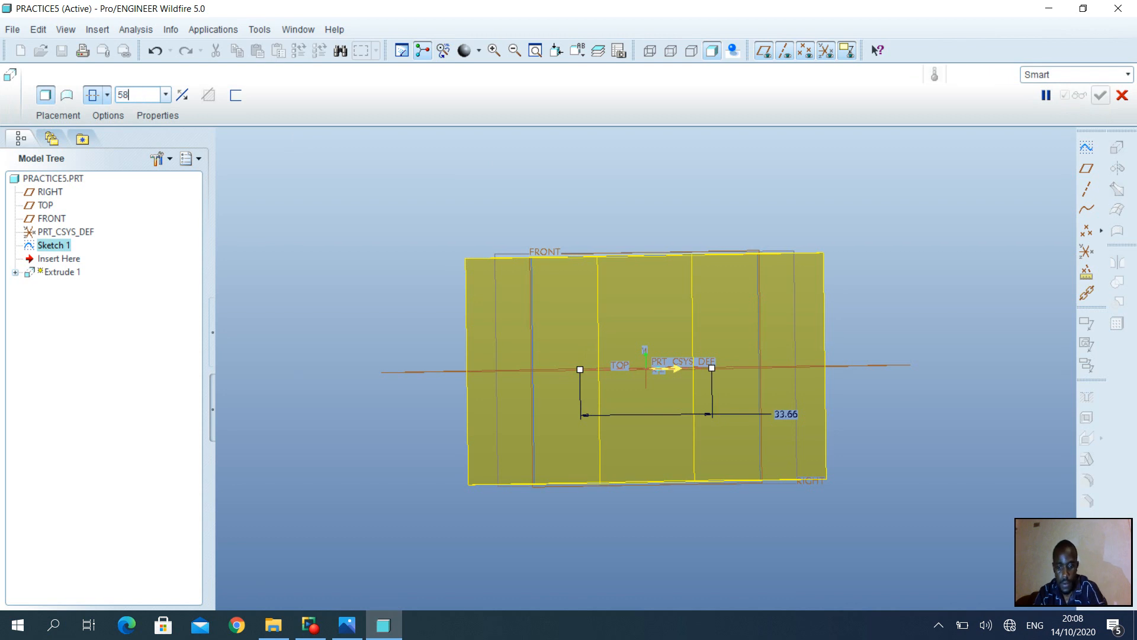
key("Return")
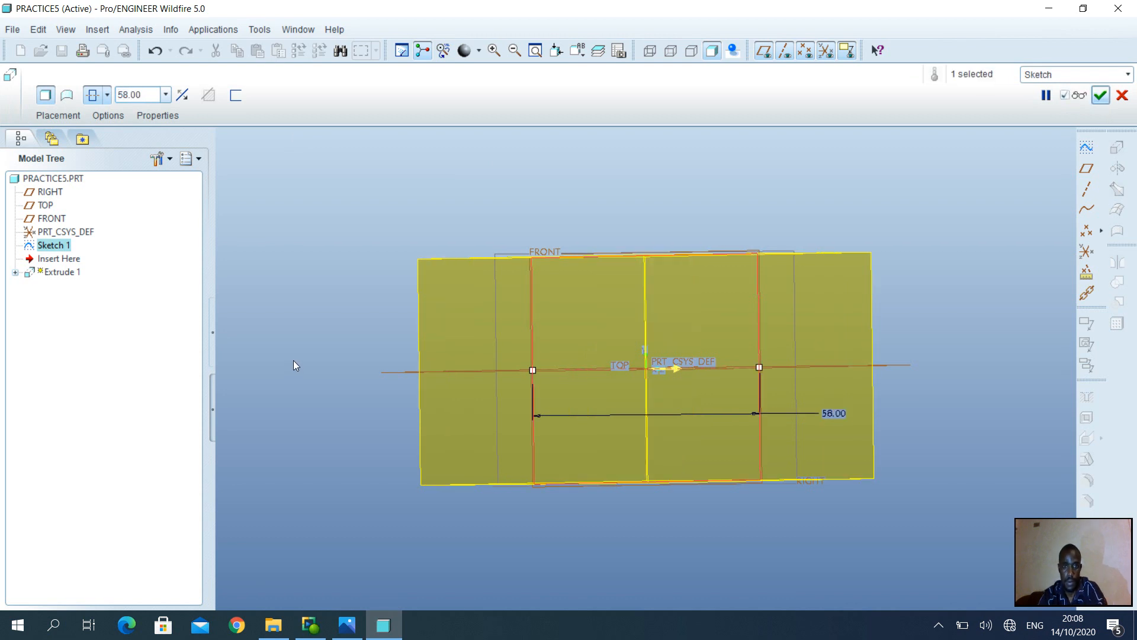
left_click(1104, 97)
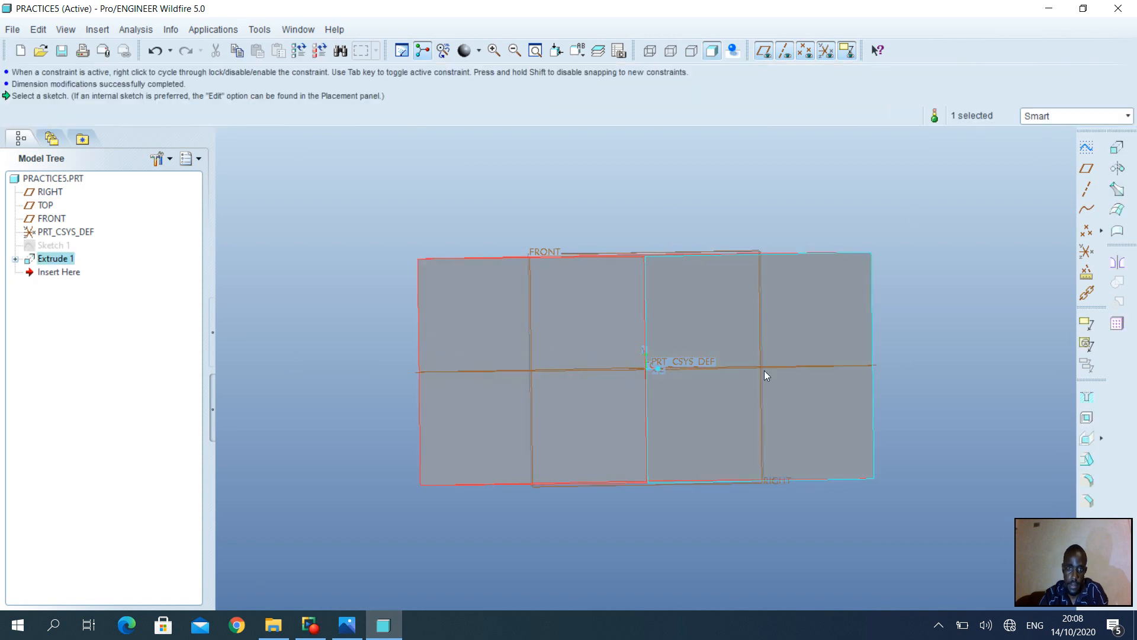
Start a sketch on the block's 100 by 50 mm front face, with the RIGHT plane as the right-facing reference
middle_click_drag(756, 367, 635, 358)
left_click(583, 318)
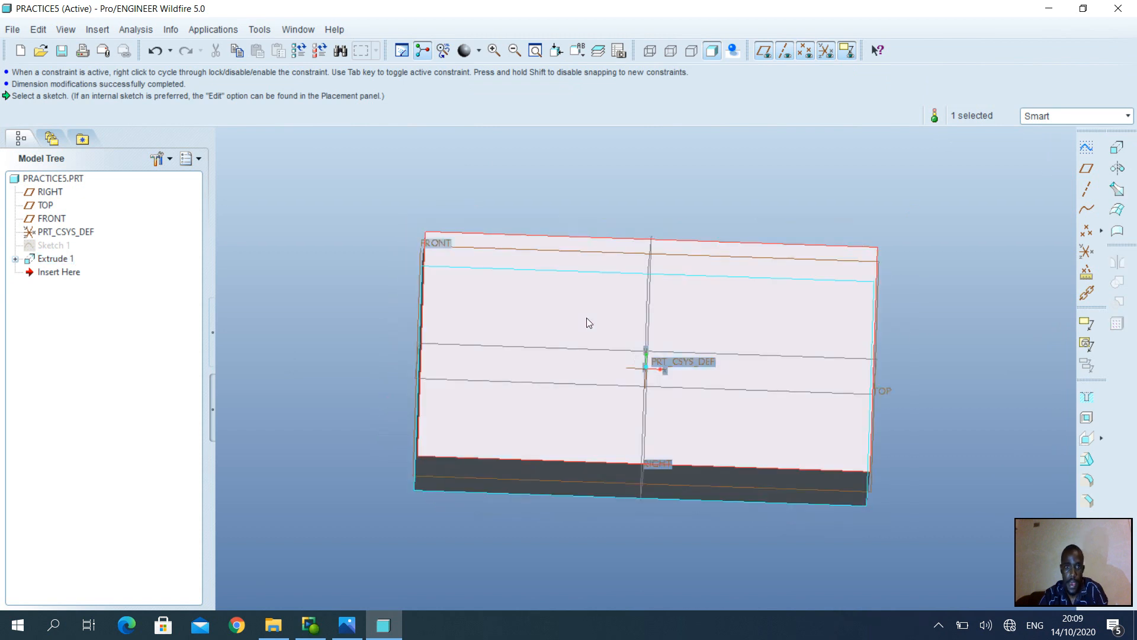
left_click(1088, 148)
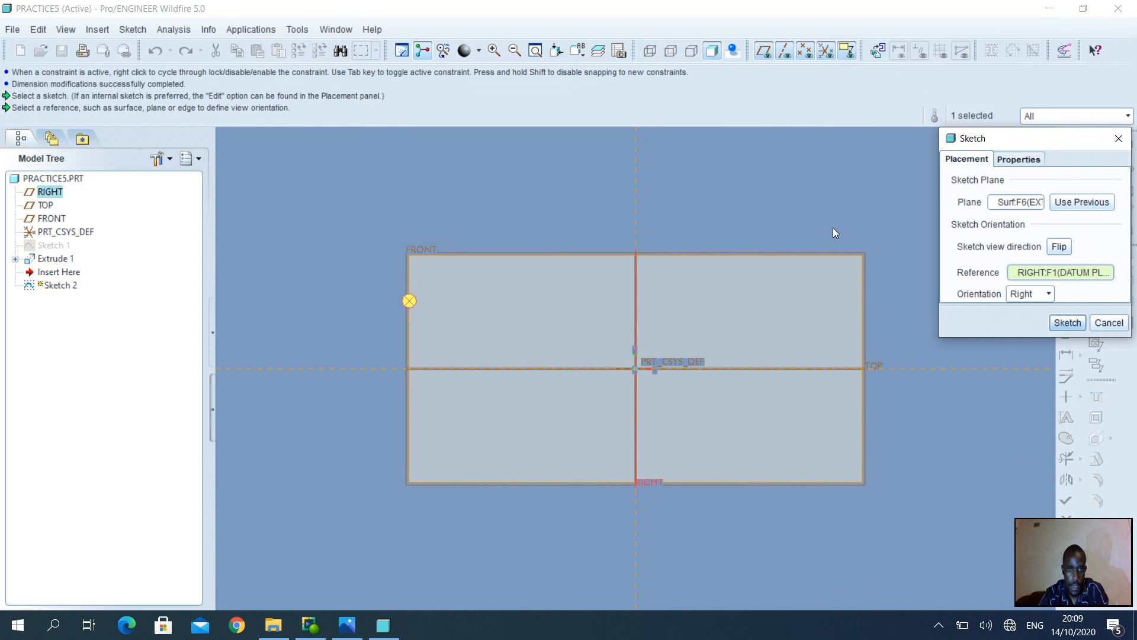
mouse_move(348, 625)
left_click(1068, 323)
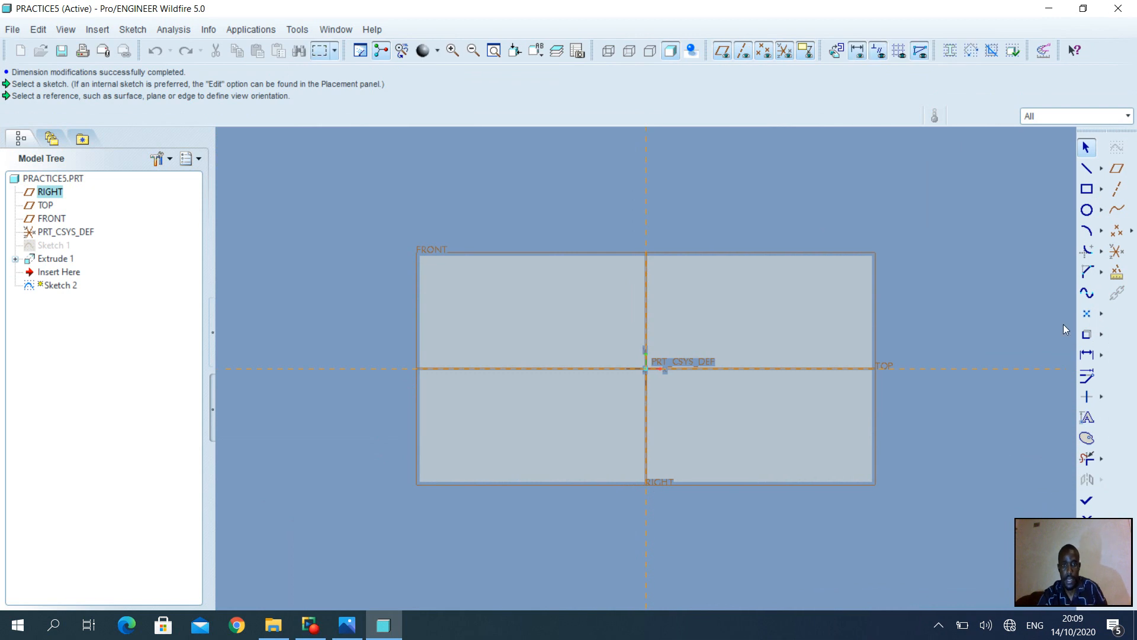
Consult the bracket drawing in Photos, then add the block's top and left side surfaces as sketch references in Pro/ENGINEER
left_click(347, 625)
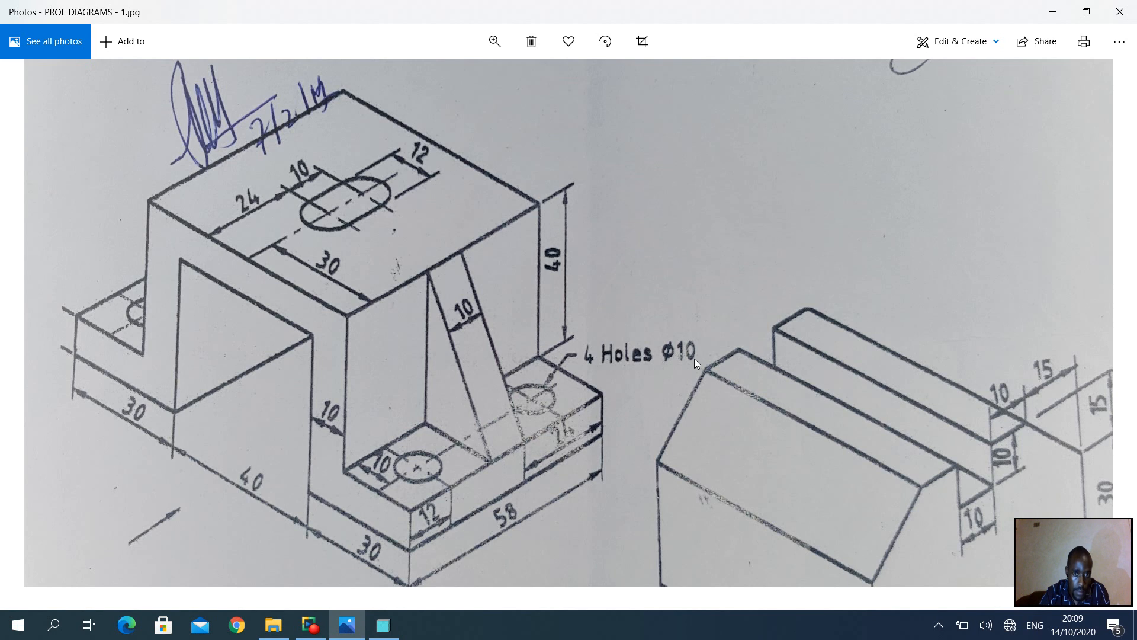
left_click(384, 624)
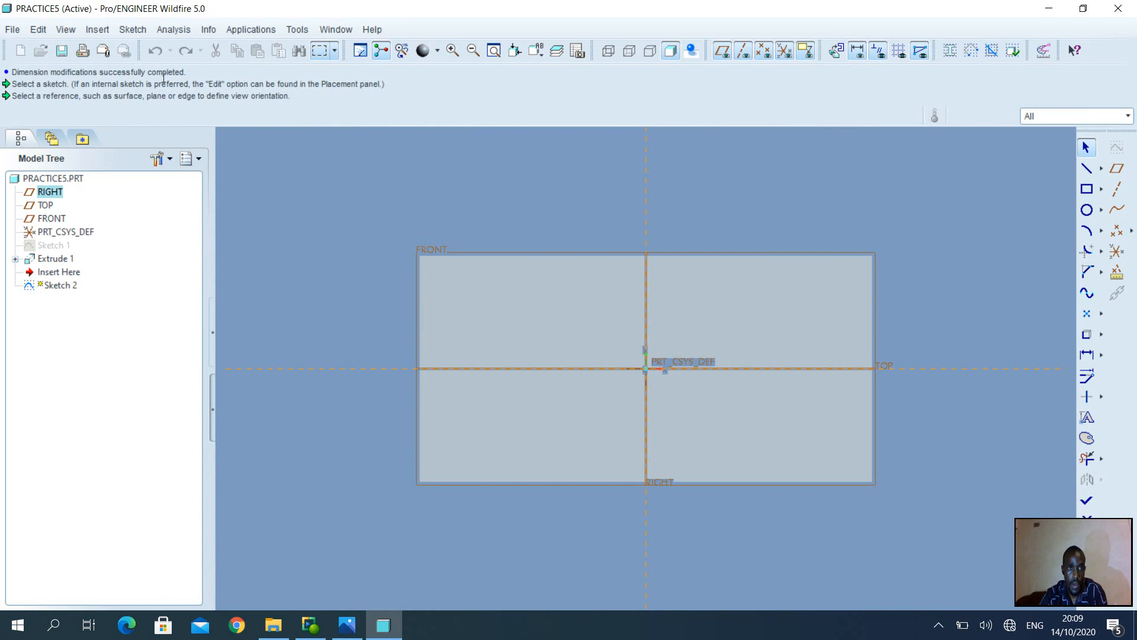
left_click(173, 29)
mouse_move(133, 29)
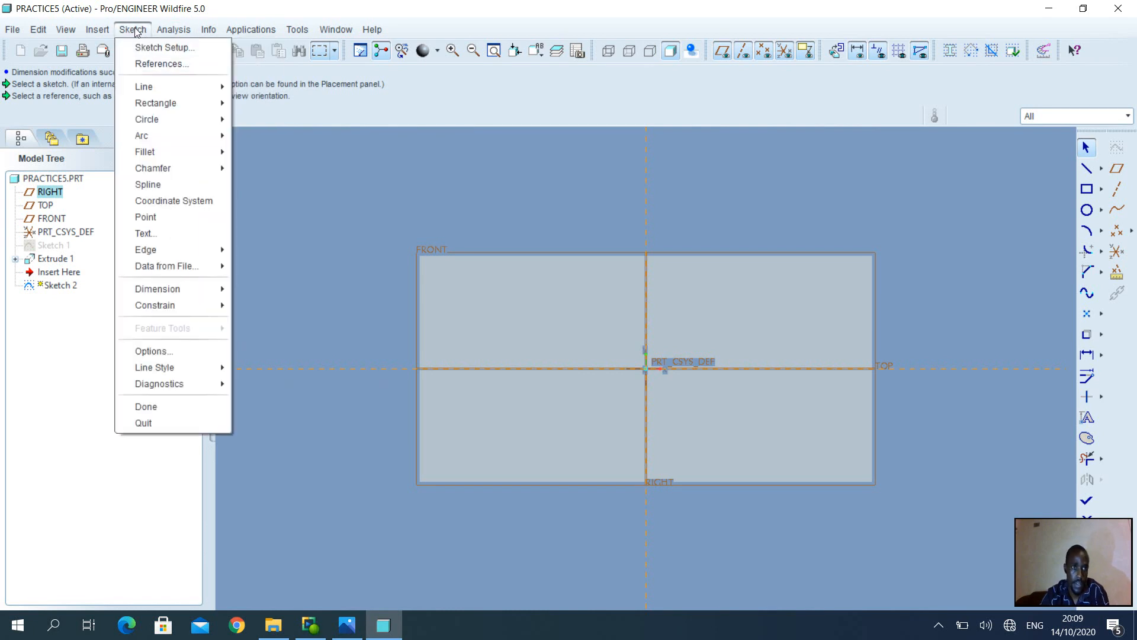
left_click(136, 64)
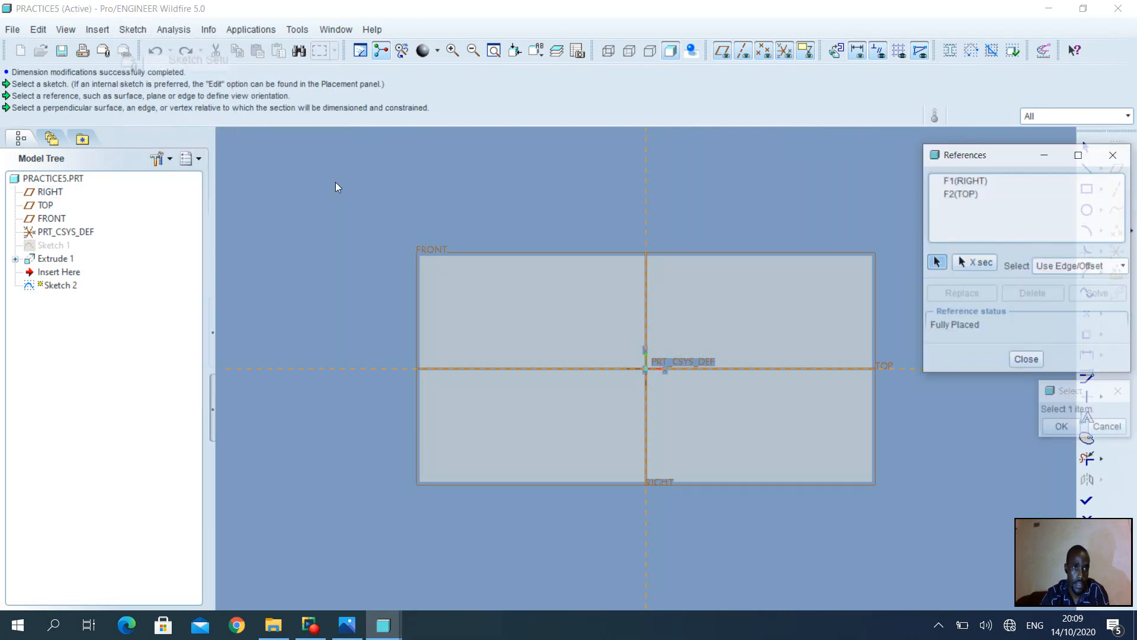
left_click(526, 254)
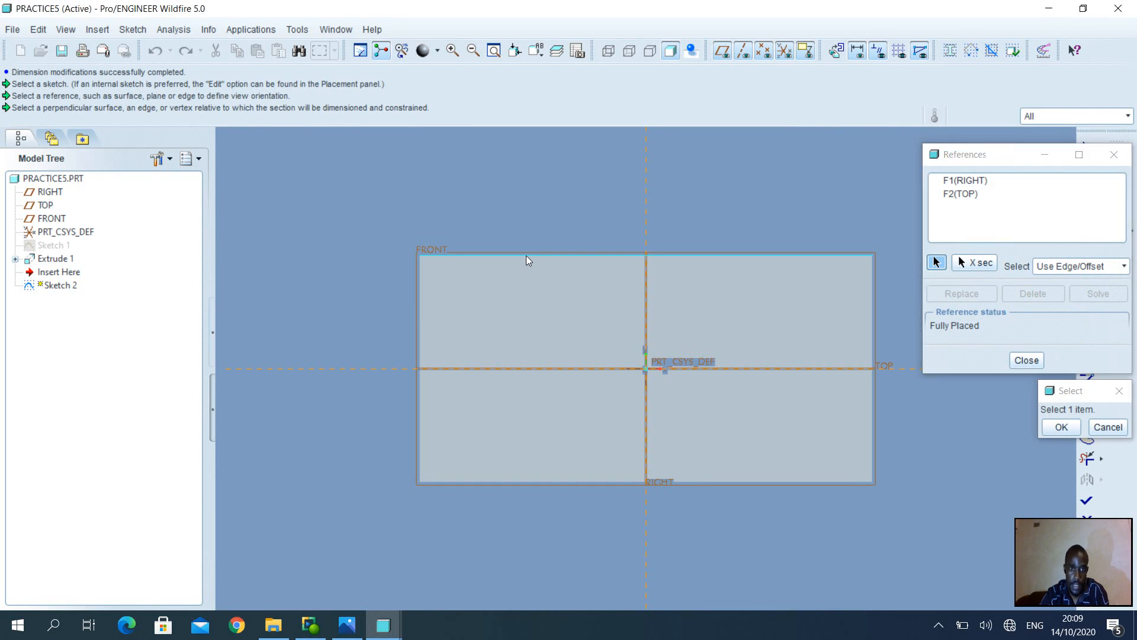
left_click(418, 328)
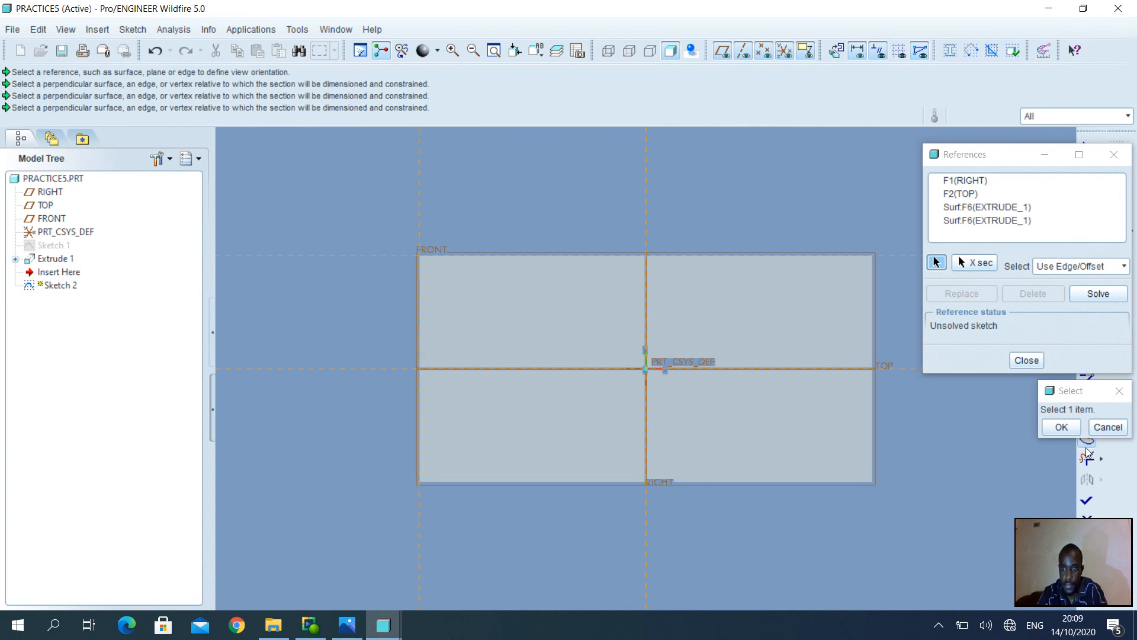
left_click(1061, 428)
left_click(1026, 360)
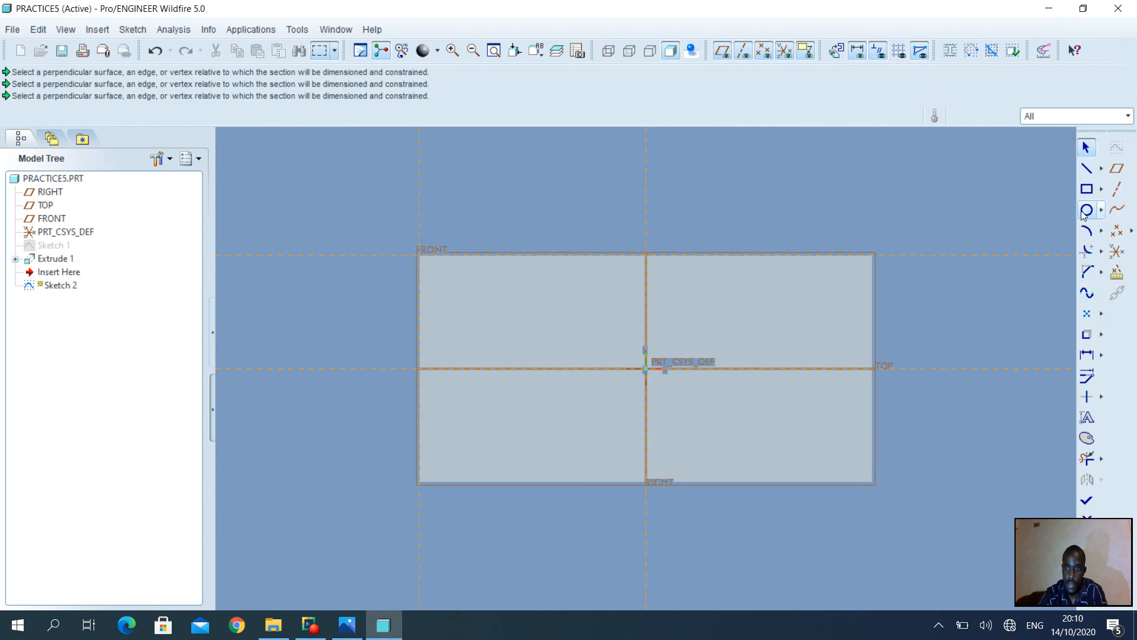
Sketch a rectangle about 19 mm wide and 43 mm high downward from the upper-left corner of the block's front face
left_click(1087, 188)
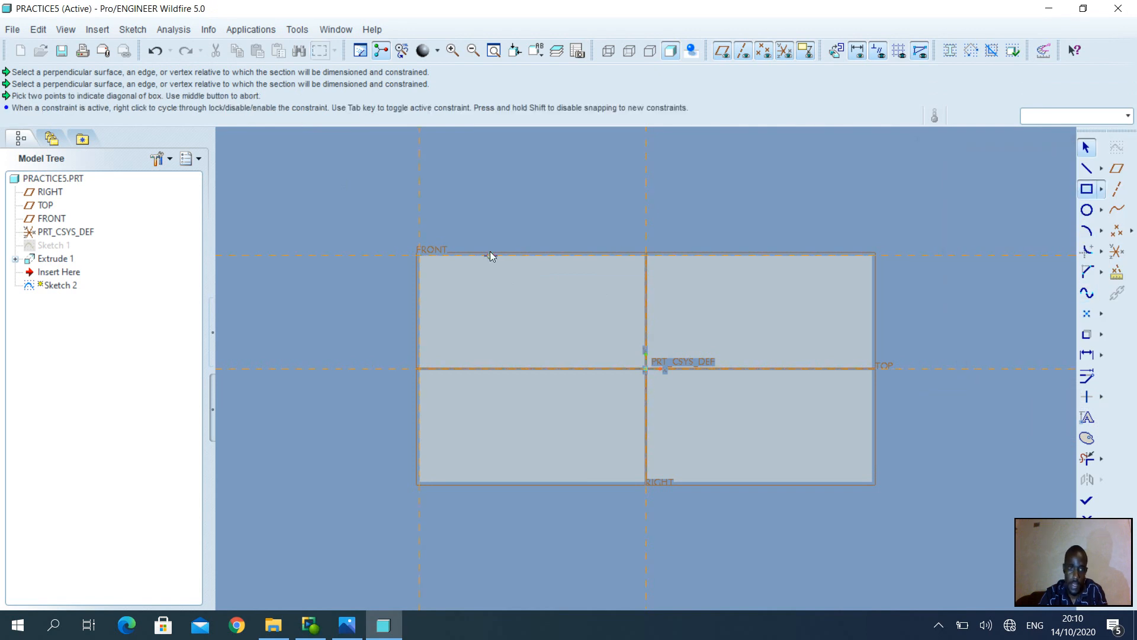
left_click(421, 258)
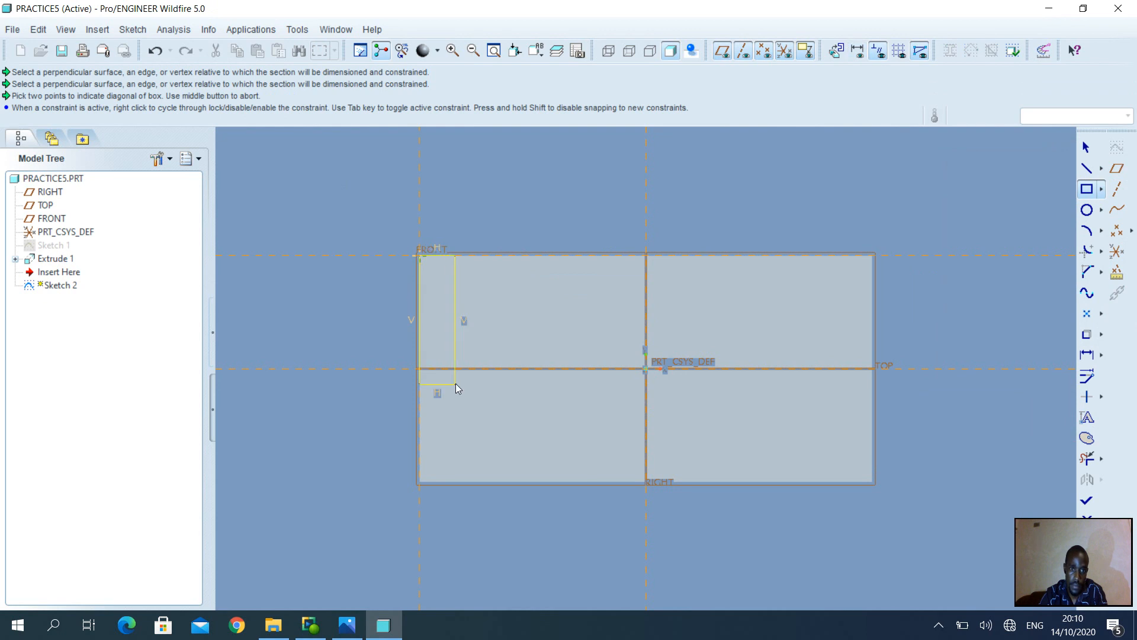
left_click(506, 449)
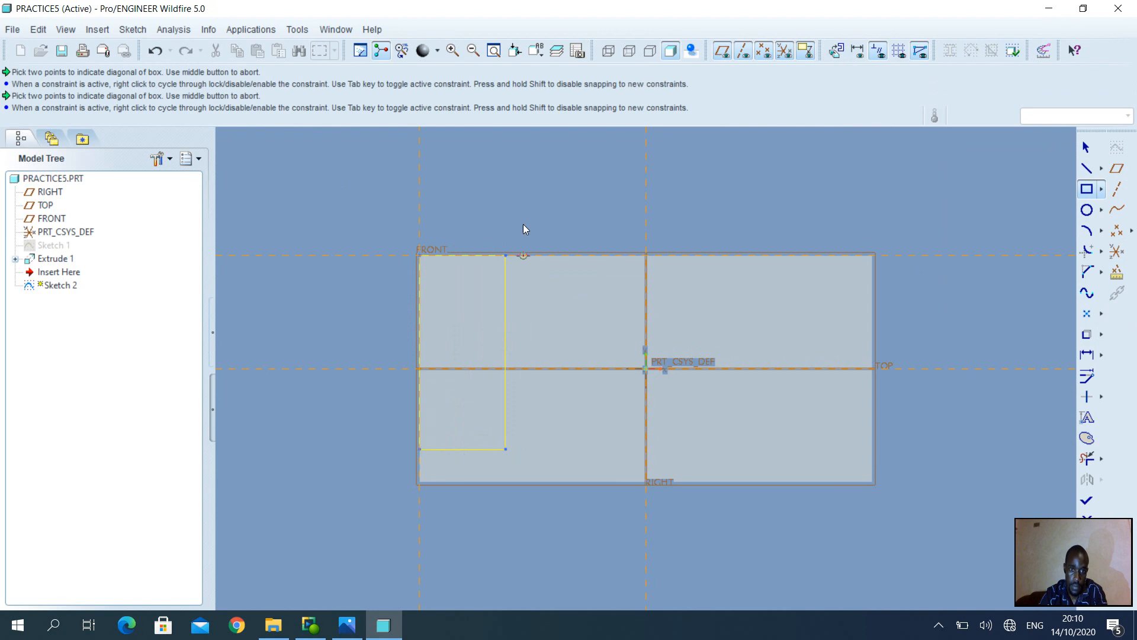
middle_click(531, 167)
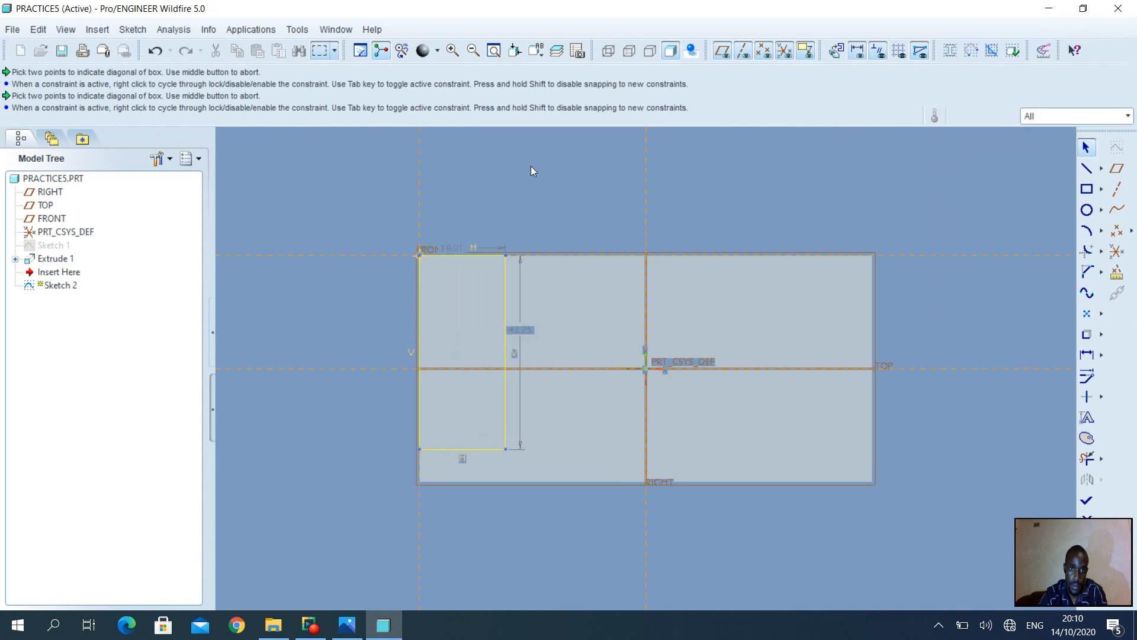
Set the height of the rectangle in the front face's upper-left corner to 40 mm
double_click(523, 330)
type("4")
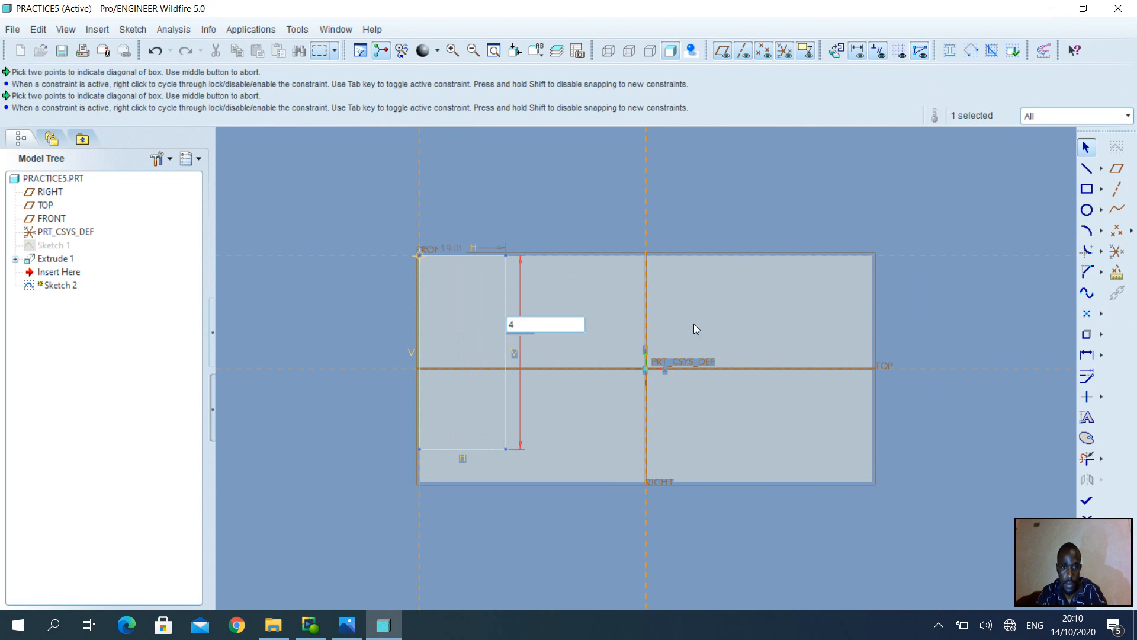
type("0")
key("Return")
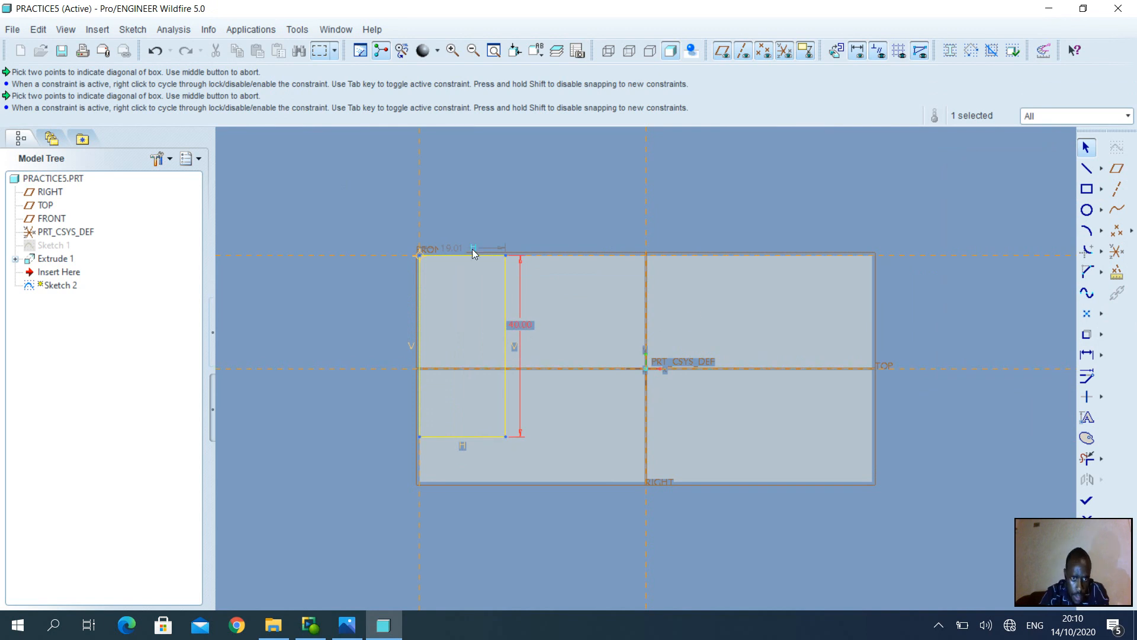
Consult the bracket drawing in Photos, then set the corner rectangle's width to 20 mm in Pro/ENGINEER and finish the sketch
double_click(458, 246)
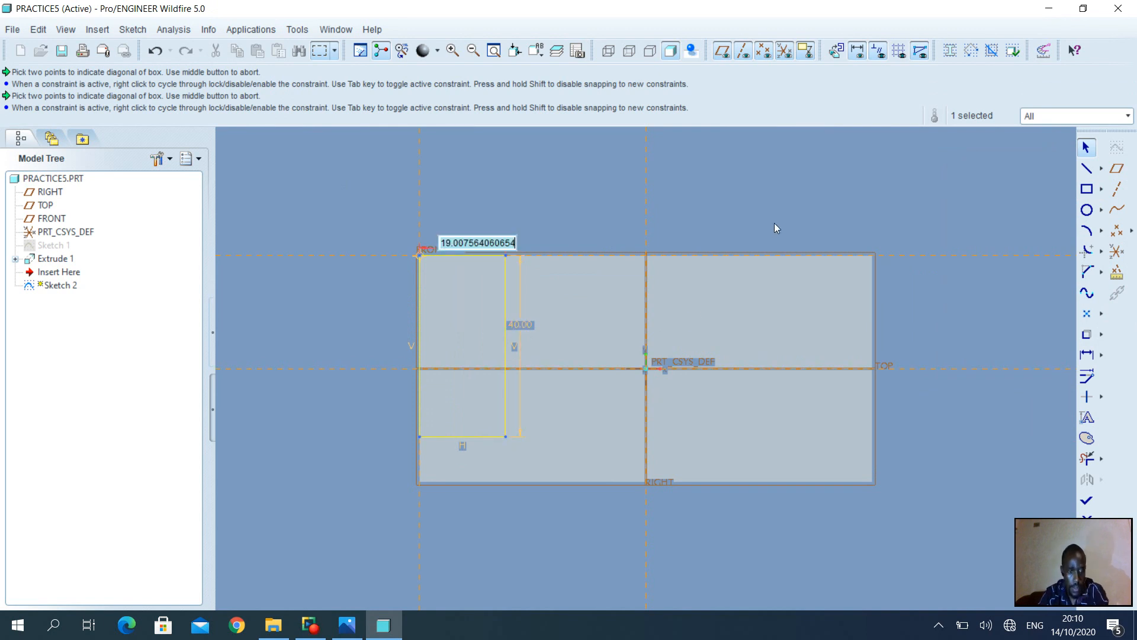
left_click(359, 632)
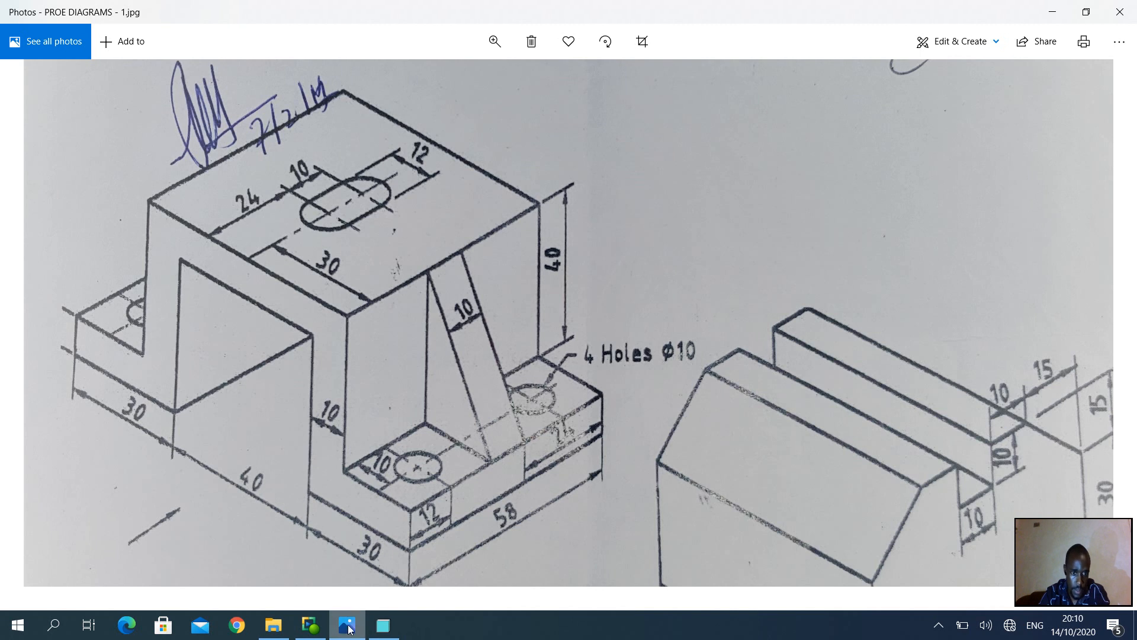
left_click(384, 633)
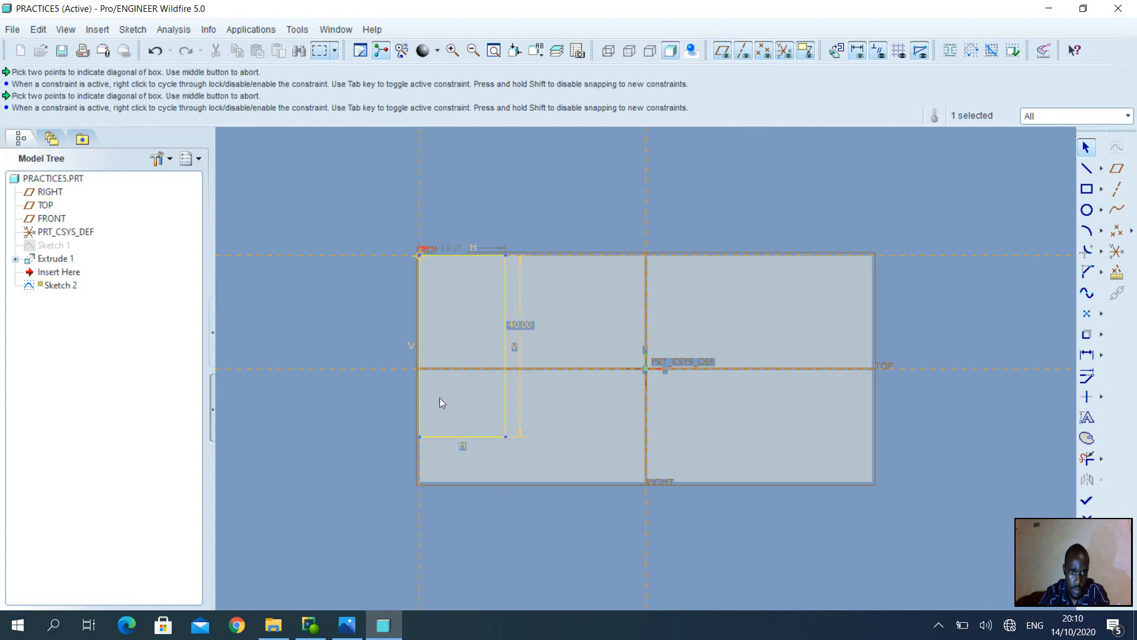
left_click(452, 255)
double_click(453, 249)
type("20")
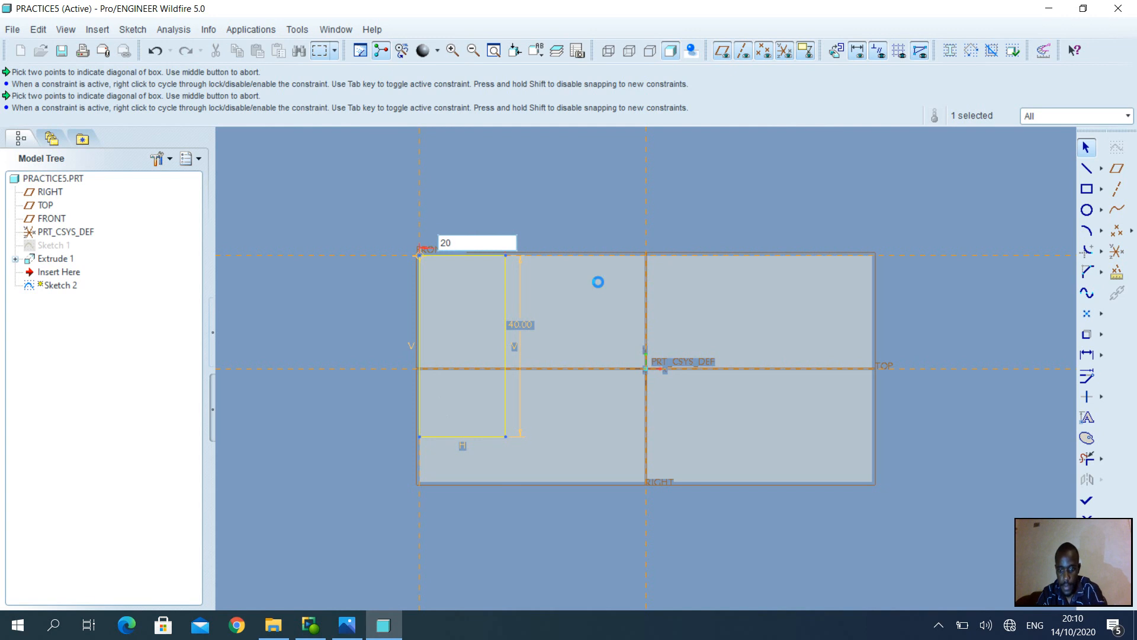
key("Return")
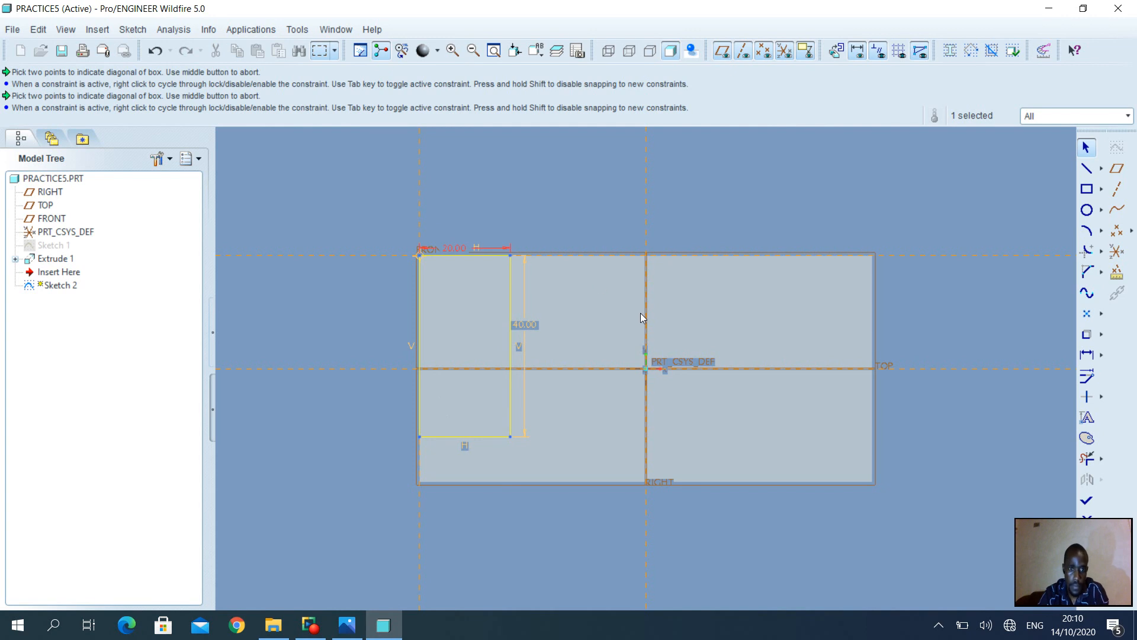
left_click(1087, 500)
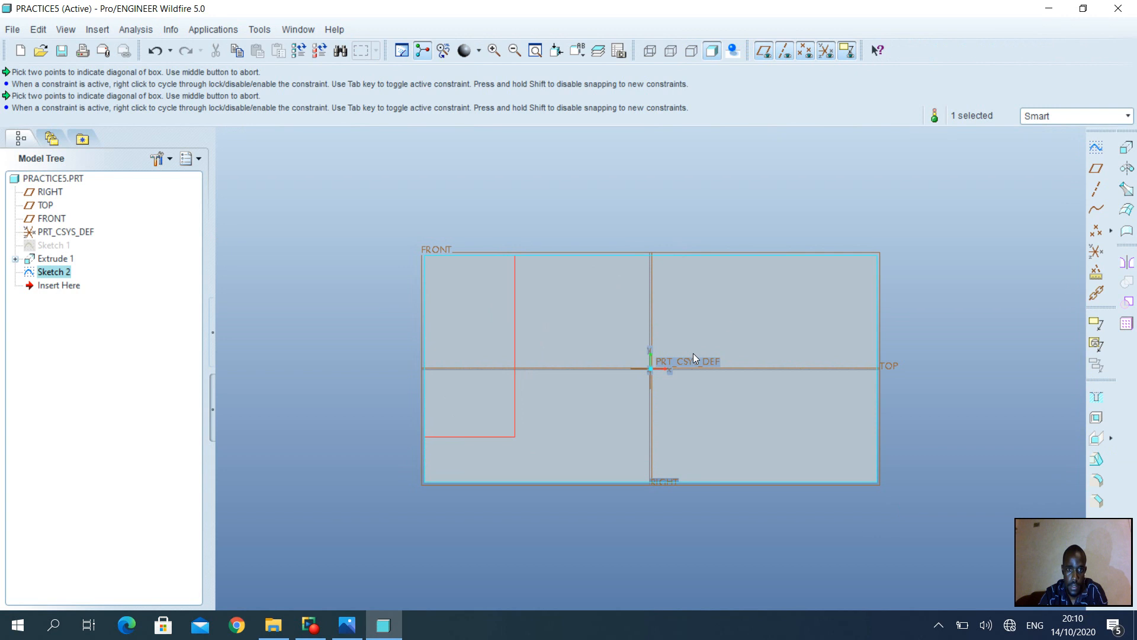
Start an extrusion of the corner rectangle that removes material, directed into the block
left_click(1126, 147)
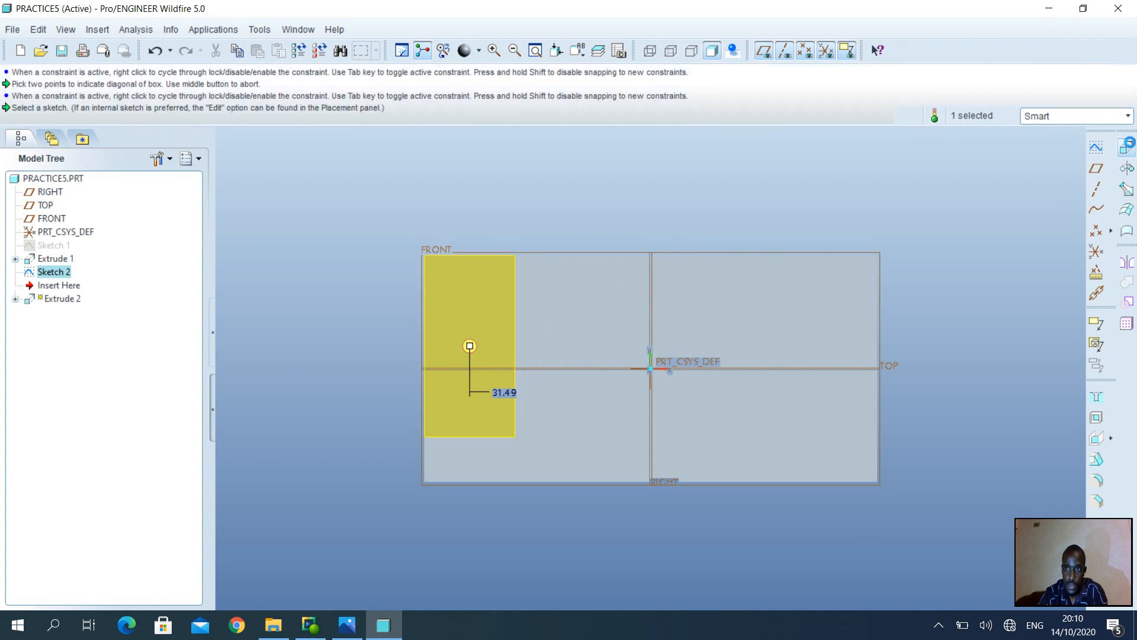
middle_click_drag(501, 344, 558, 382)
left_click(209, 97)
left_click(699, 356)
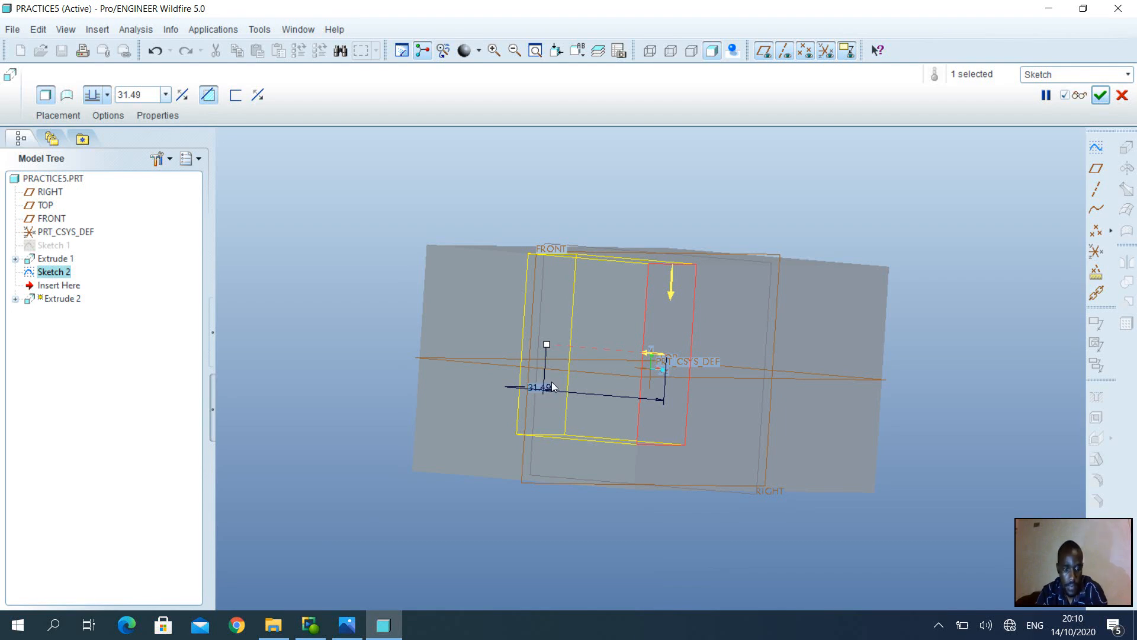
Try to set the corner cut's depth to 60 mm and preview the cut in the block
type("60")
key("Return")
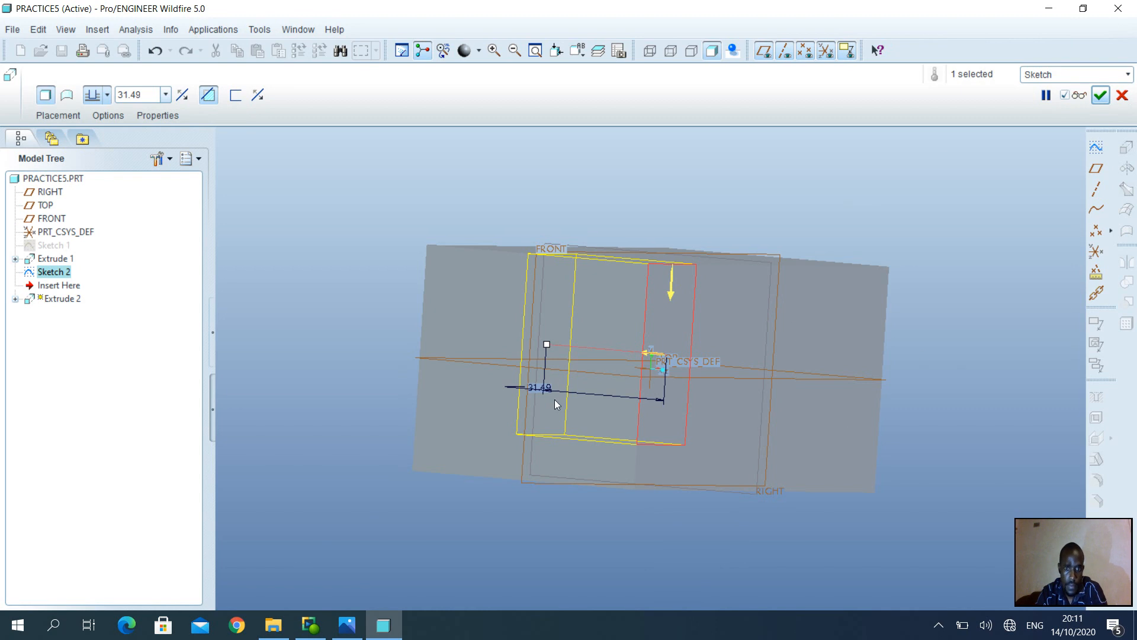
double_click(539, 390)
type("60")
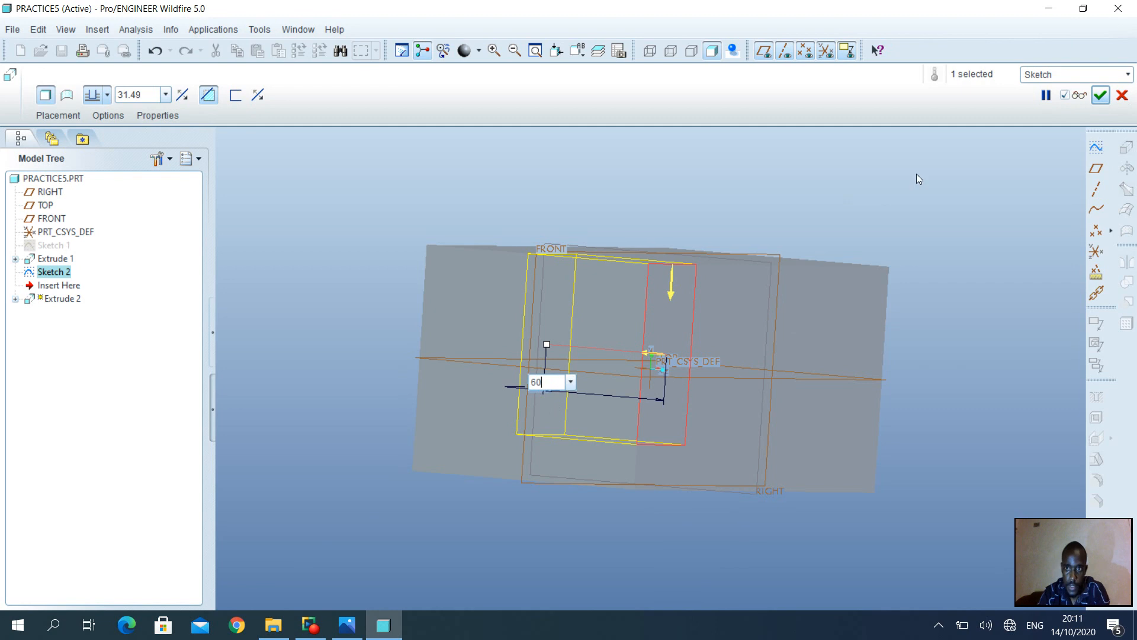
left_click(1078, 101)
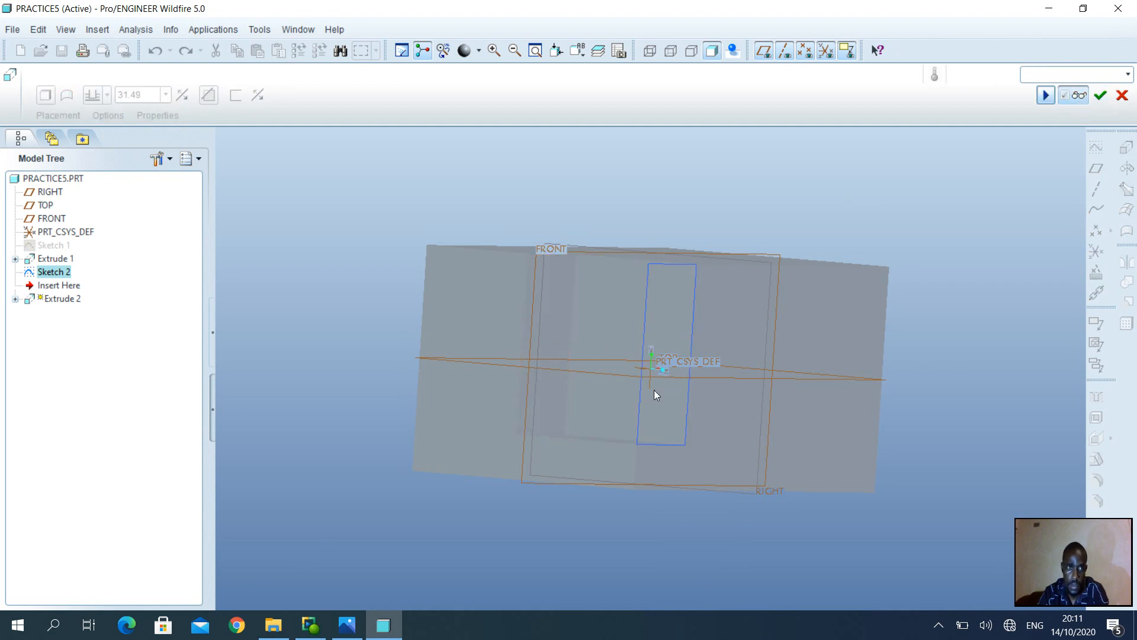
mouse_move(702, 345)
middle_mouse_down()
mouse_move(653, 355)
mouse_move(666, 350)
middle_mouse_up()
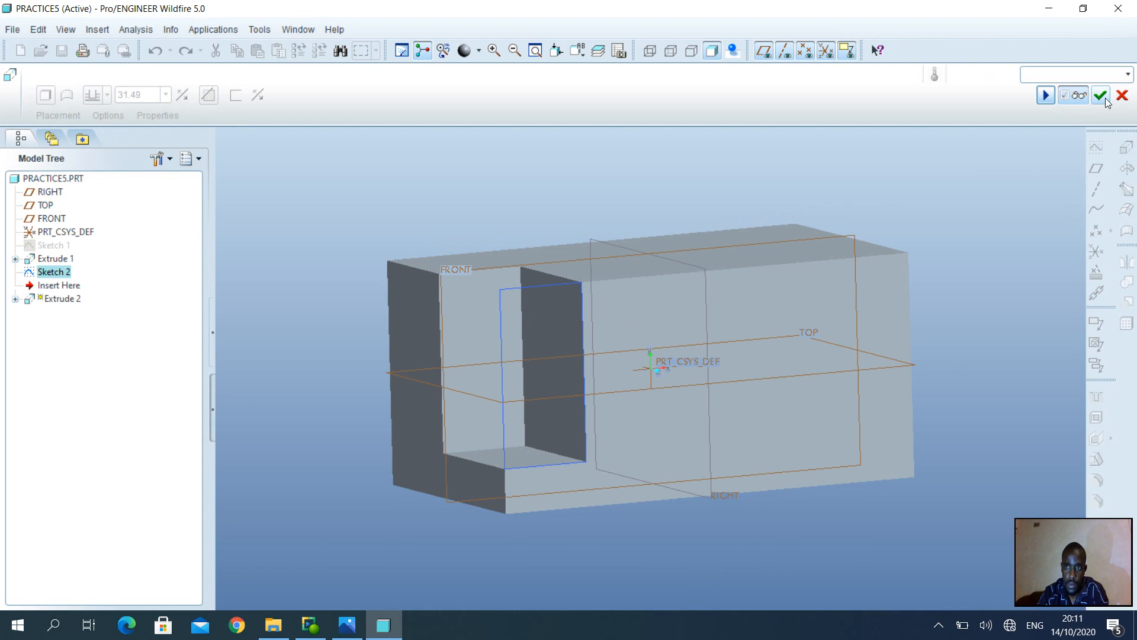
left_click(1080, 97)
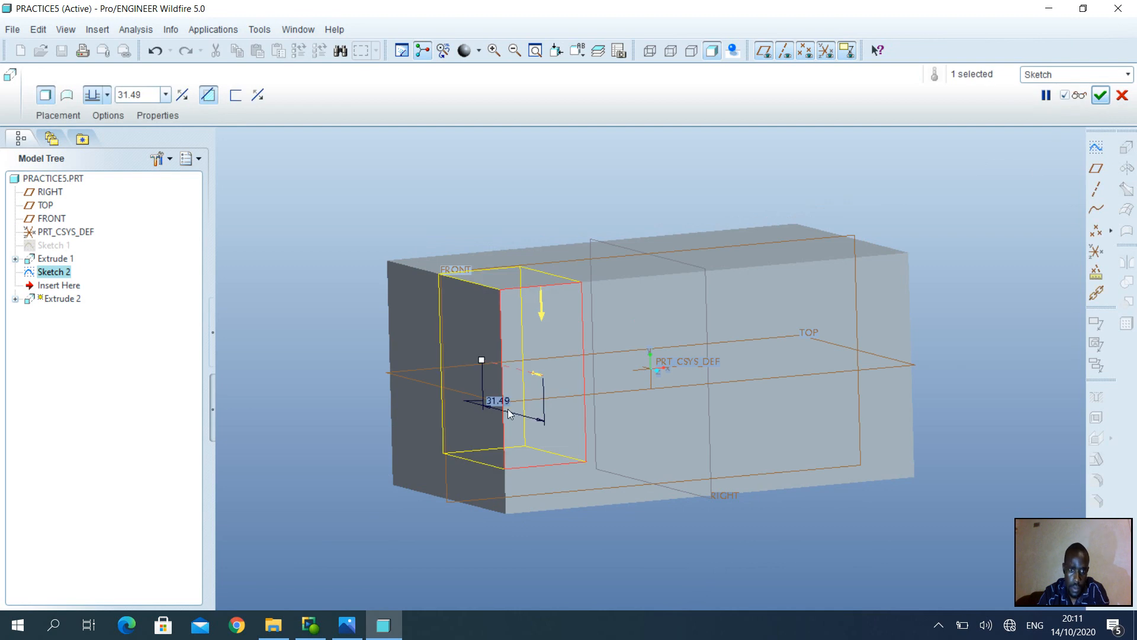
Set the corner cut's depth to 60 mm, preview it, and complete the extruded cut
type("60")
key("Return")
left_click(1085, 100)
middle_click_drag(1007, 154, 976, 191)
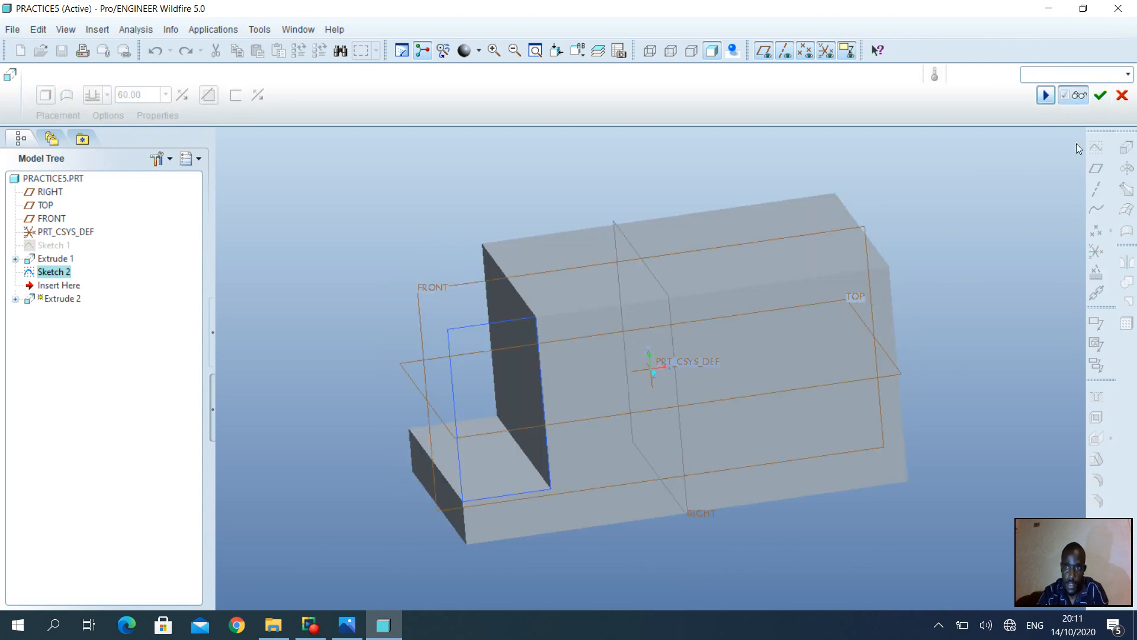
left_click(1100, 95)
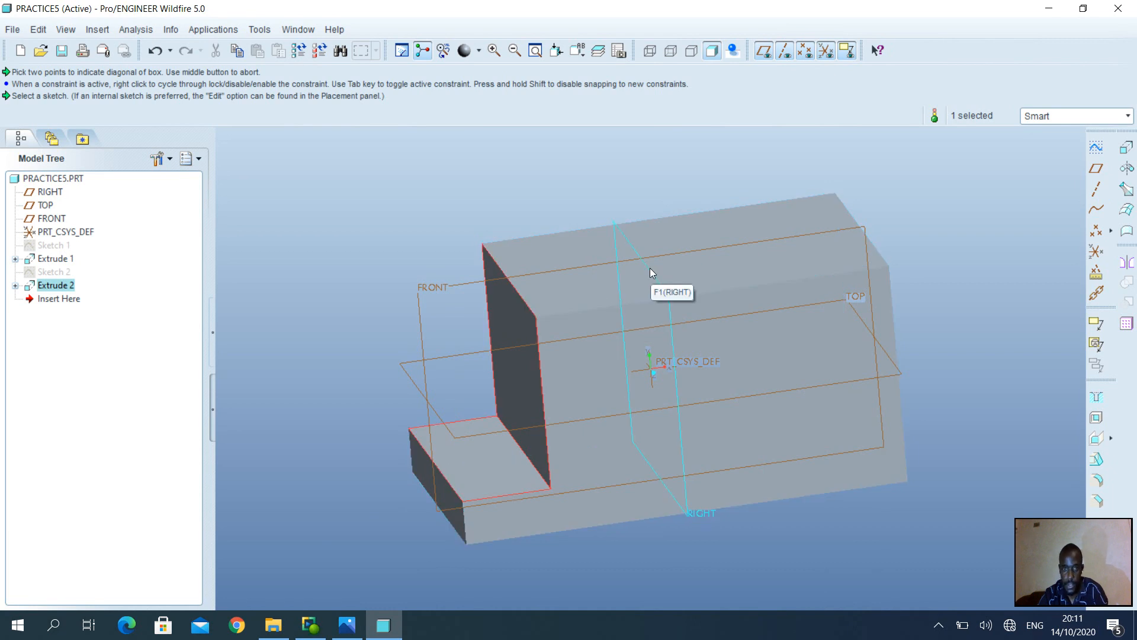
Mirror the corner cut about the RIGHT datum plane to the block's opposite side
left_click(1128, 262)
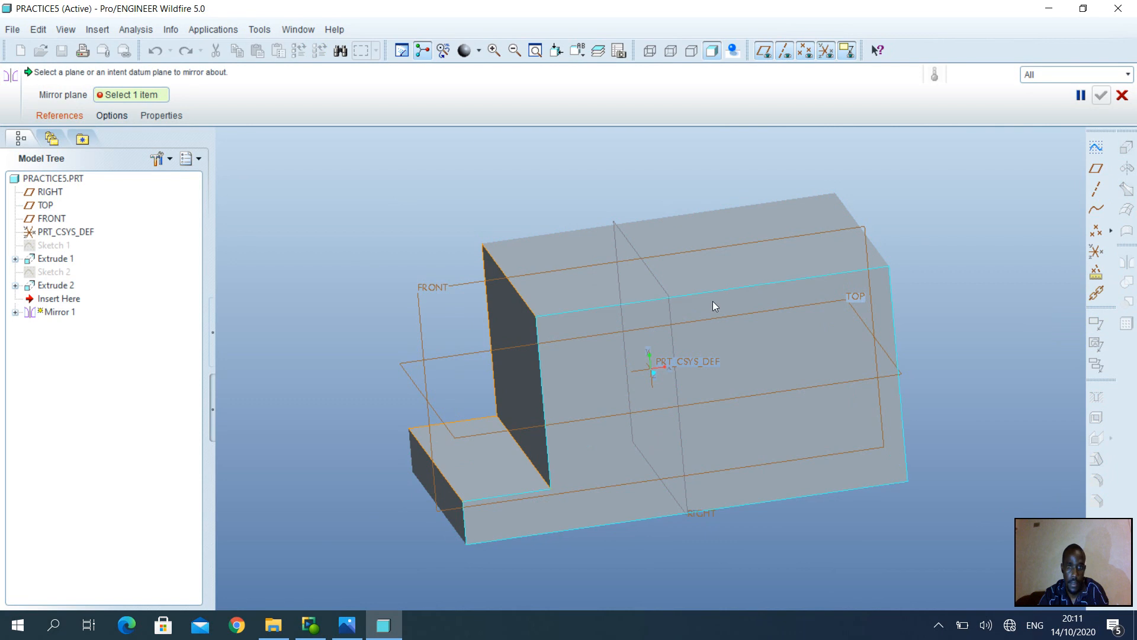
left_click(660, 279)
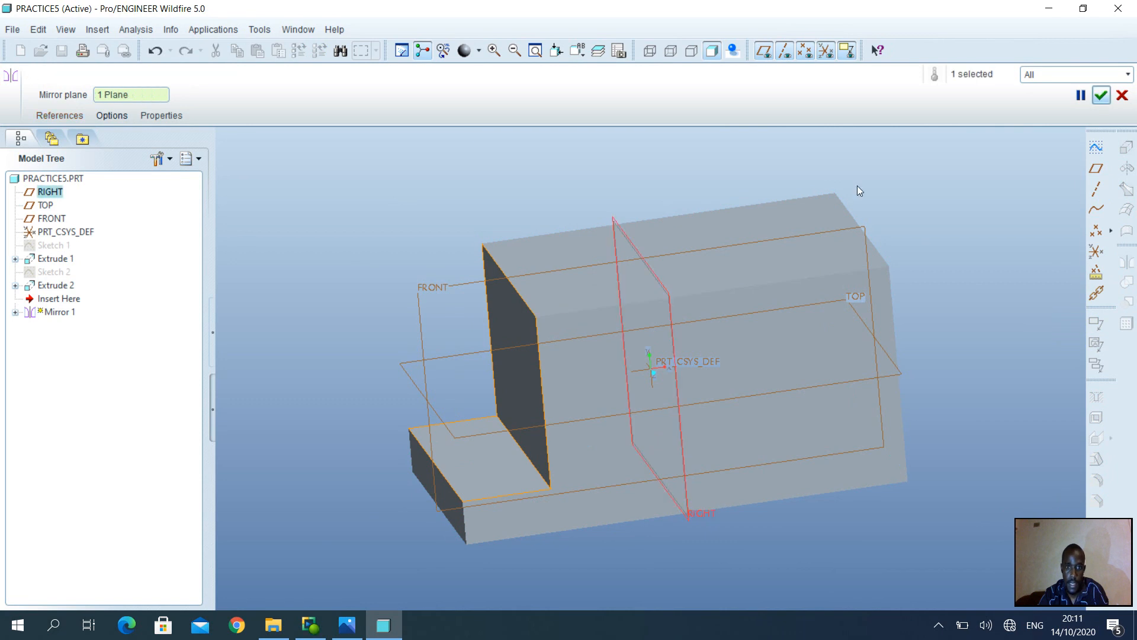
left_click(1102, 95)
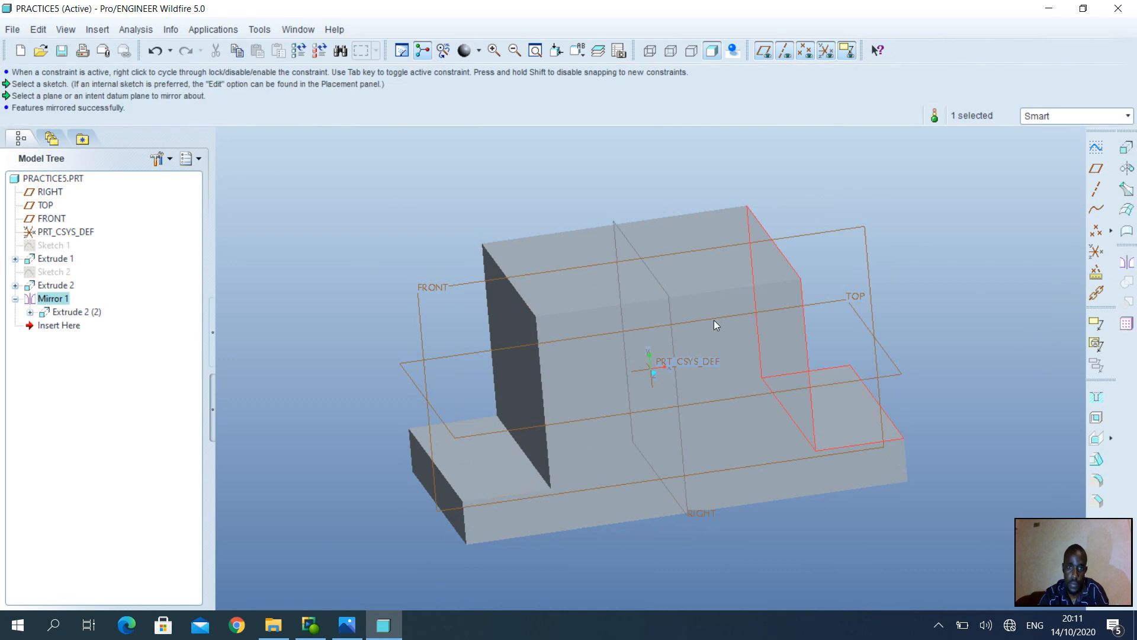
Start a sketch on the stepped block's front face, with the RIGHT plane as the right-facing reference
mouse_move(643, 351)
middle_mouse_down()
mouse_move(622, 348)
mouse_move(652, 332)
mouse_move(628, 340)
middle_mouse_up()
middle_click_drag(807, 304, 696, 300)
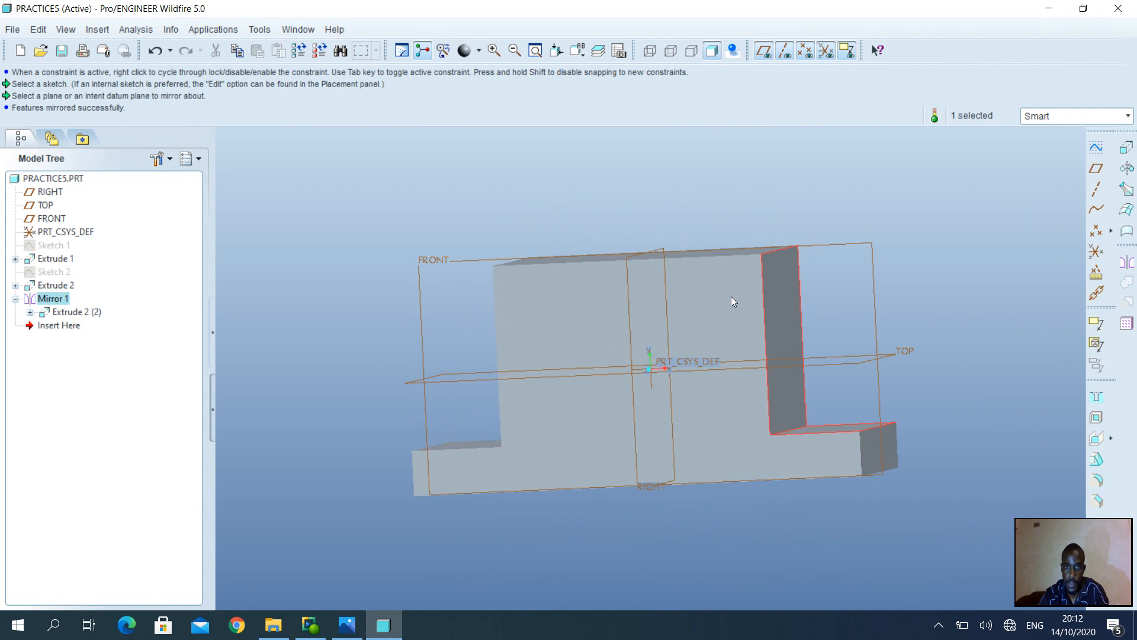
left_click(759, 307)
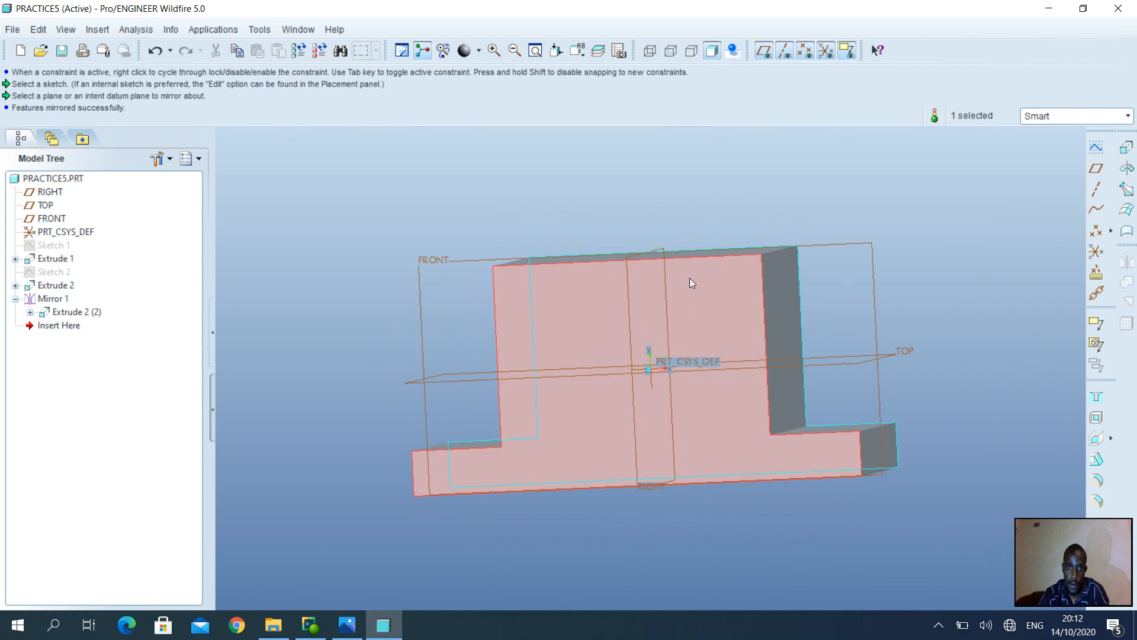
left_click(1097, 148)
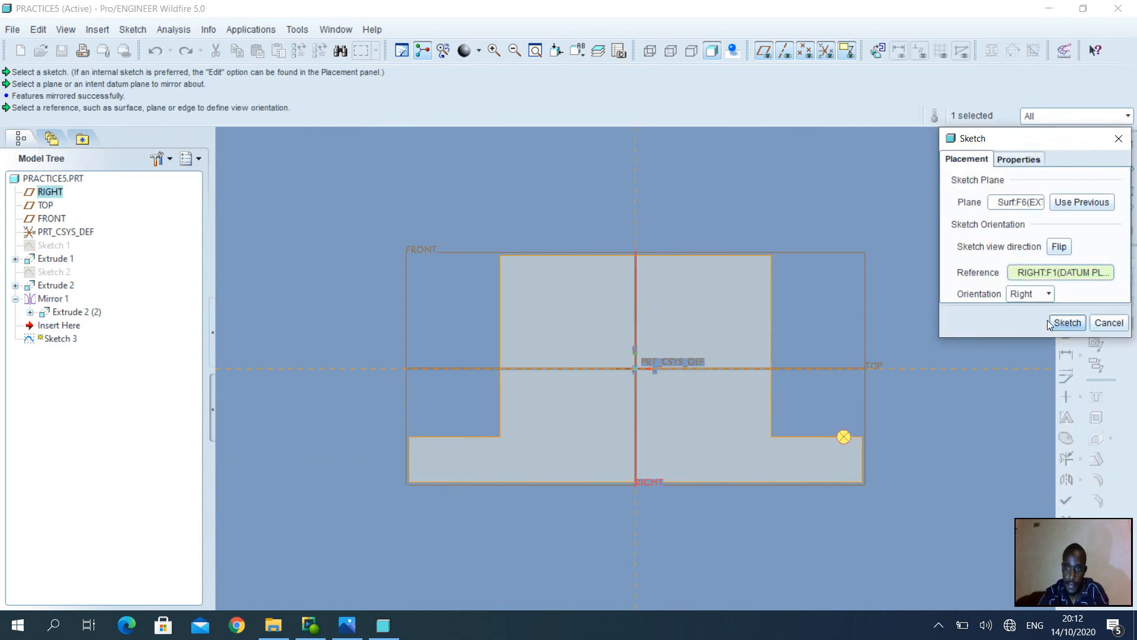
left_click(1065, 322)
Consult the bracket drawing in Photos, then add the block's bottom surface as a sketch reference in Pro/ENGINEER
left_click(347, 625)
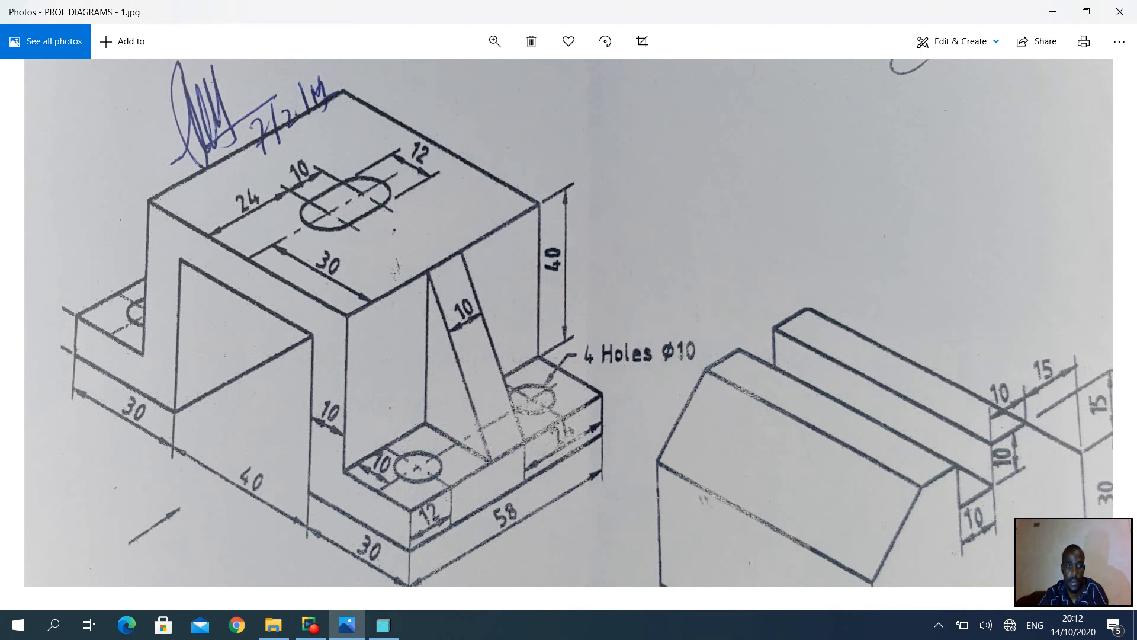
left_click(386, 625)
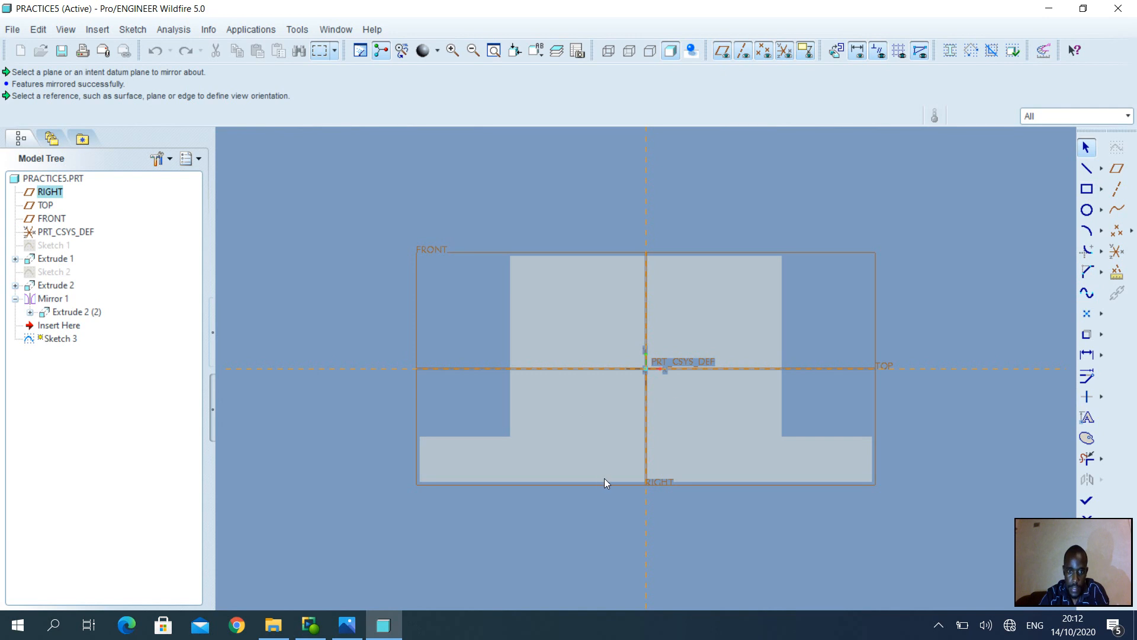
left_click(129, 29)
left_click(176, 64)
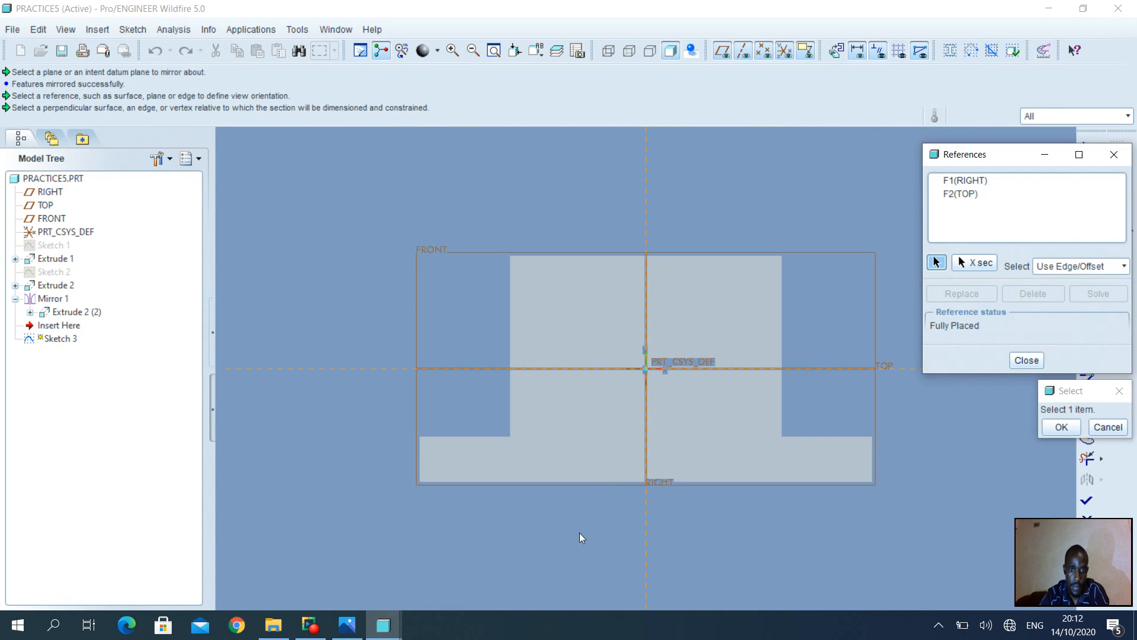
left_click(597, 483)
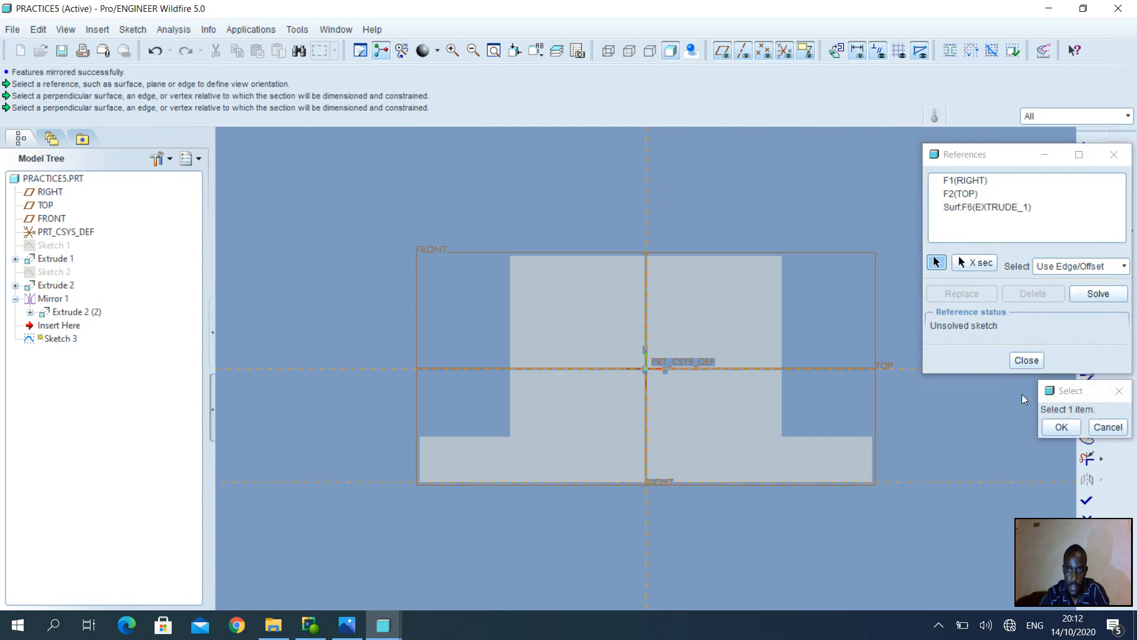
left_click(1069, 429)
left_click(1027, 360)
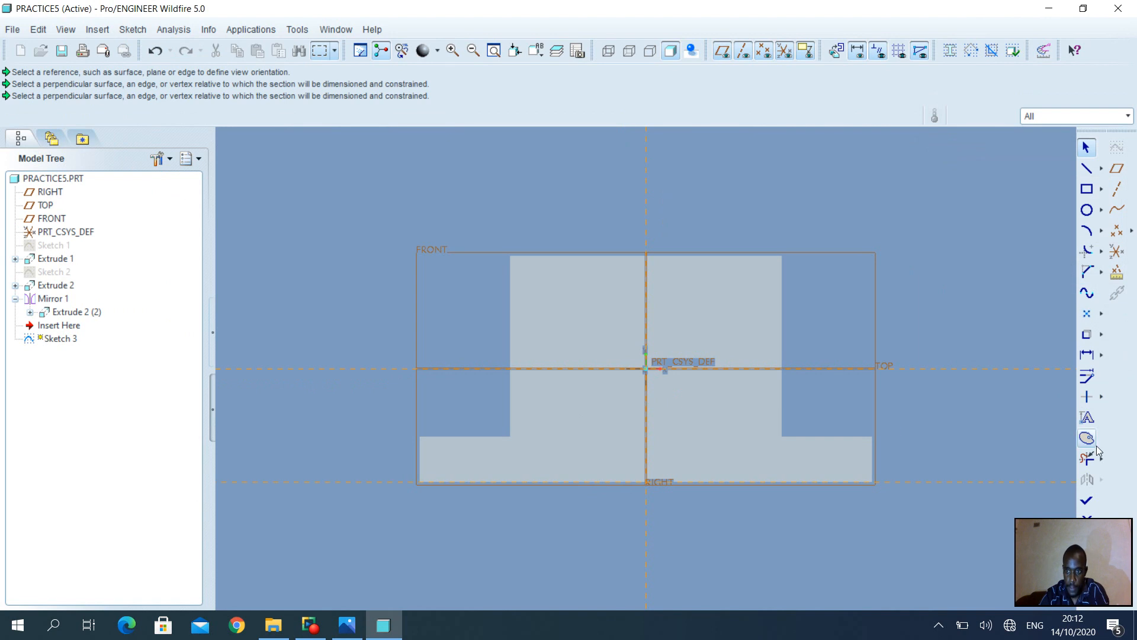
Sketch a rectangle about 27 mm wide and 42 mm high upward from the block's bottom edge, across the vertical centre reference
left_click(1087, 189)
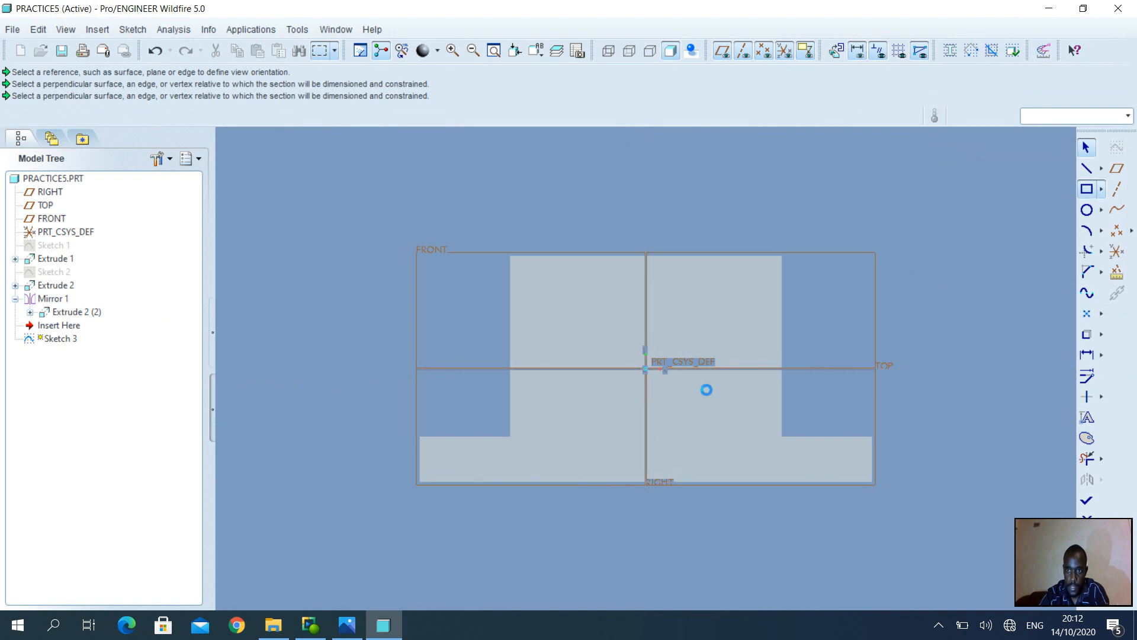
left_click(597, 482)
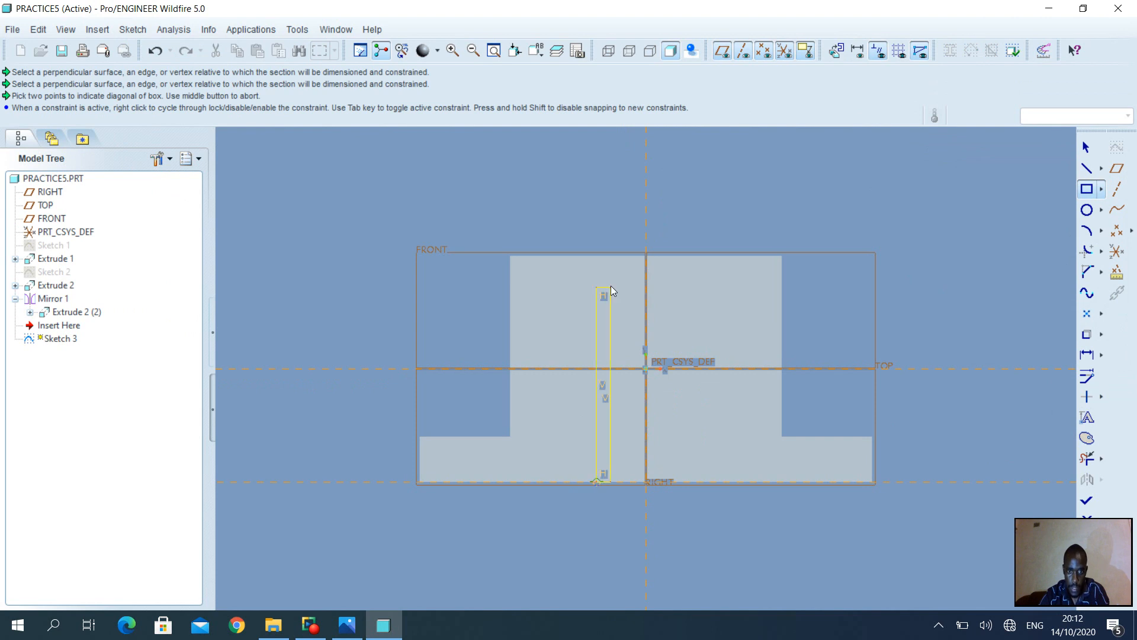
left_click(721, 289)
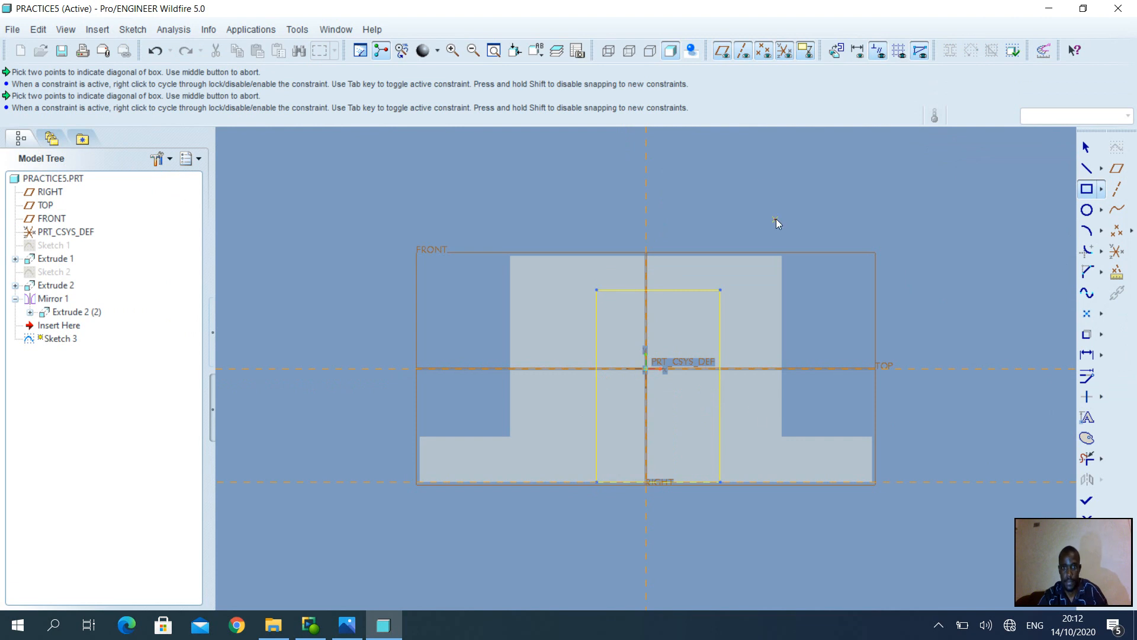
middle_click(758, 169)
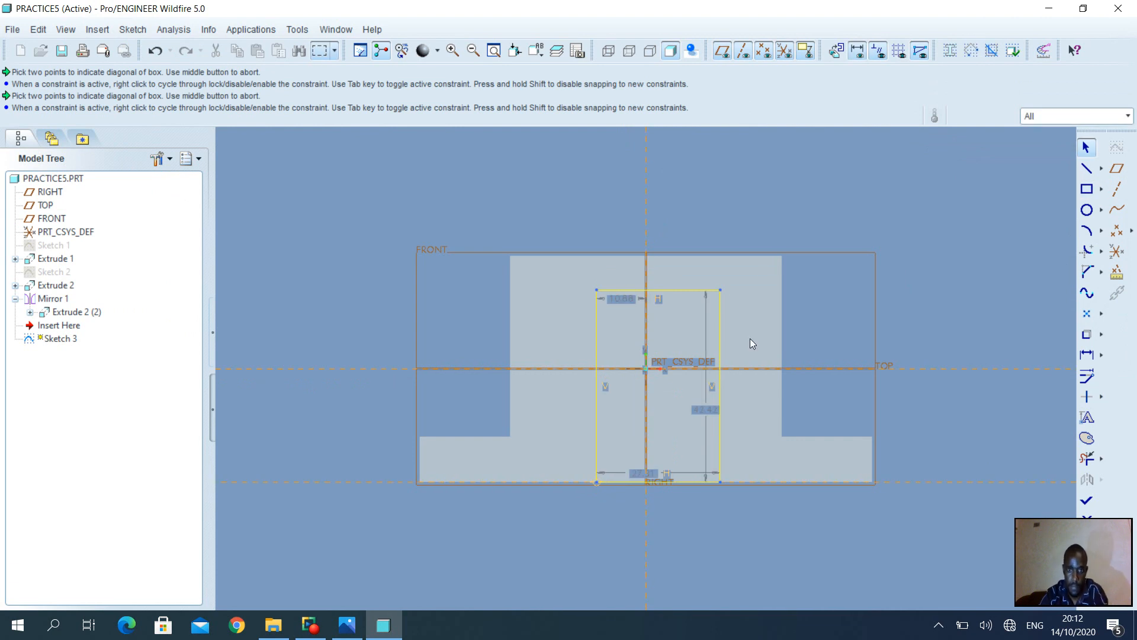
Set both the width and the height of the central rectangle to 40 mm
double_click(641, 477)
type("40")
key("Return")
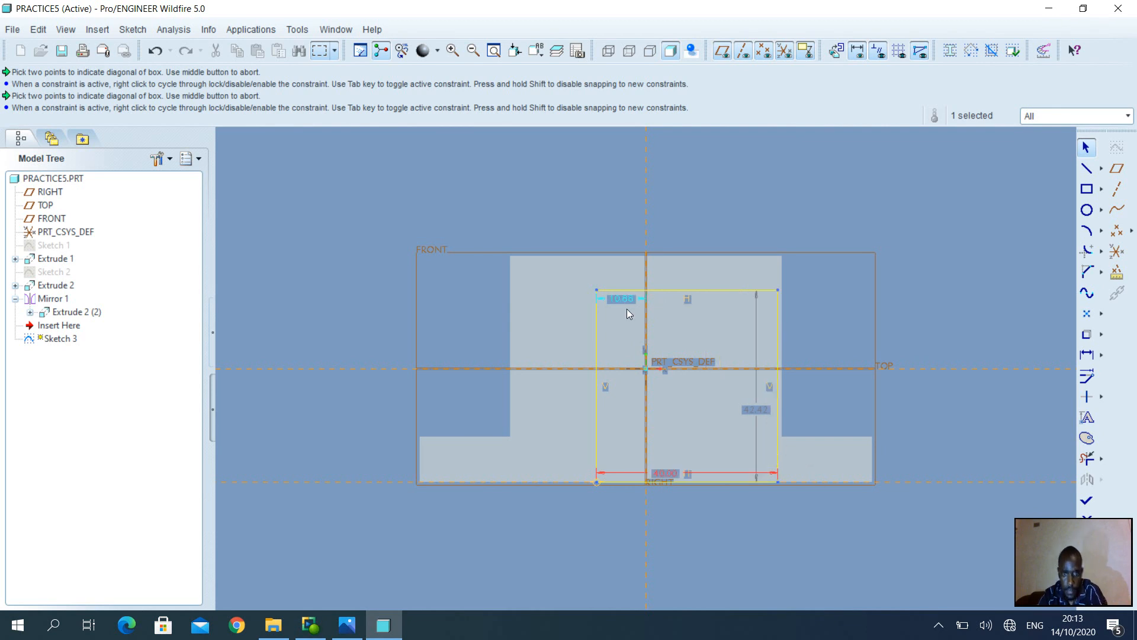
double_click(758, 409)
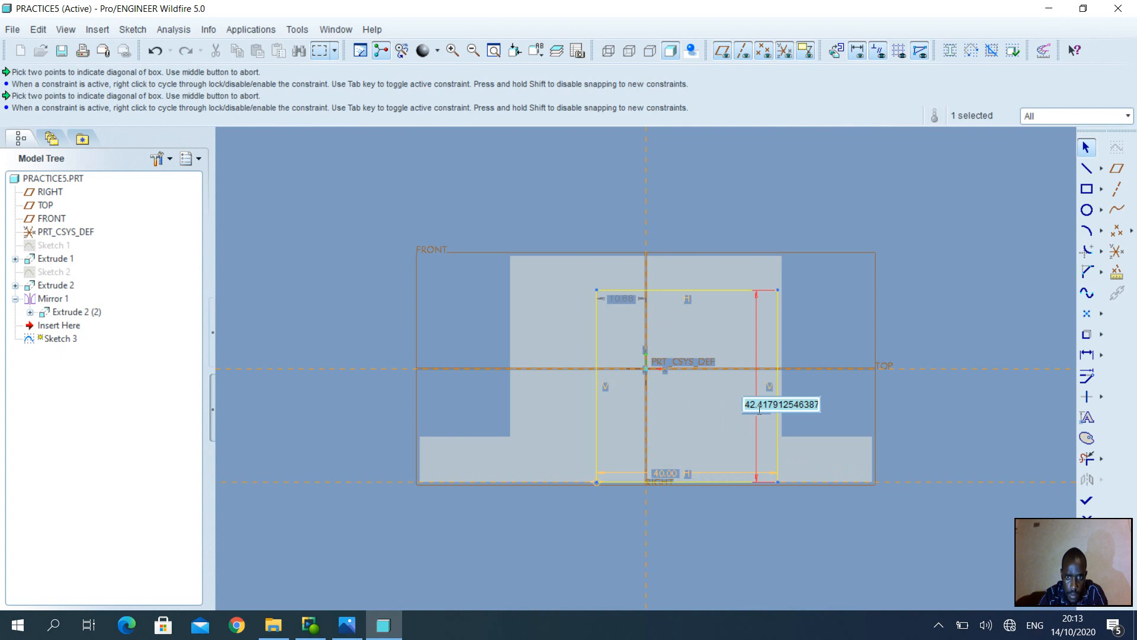
type("40")
key("Return")
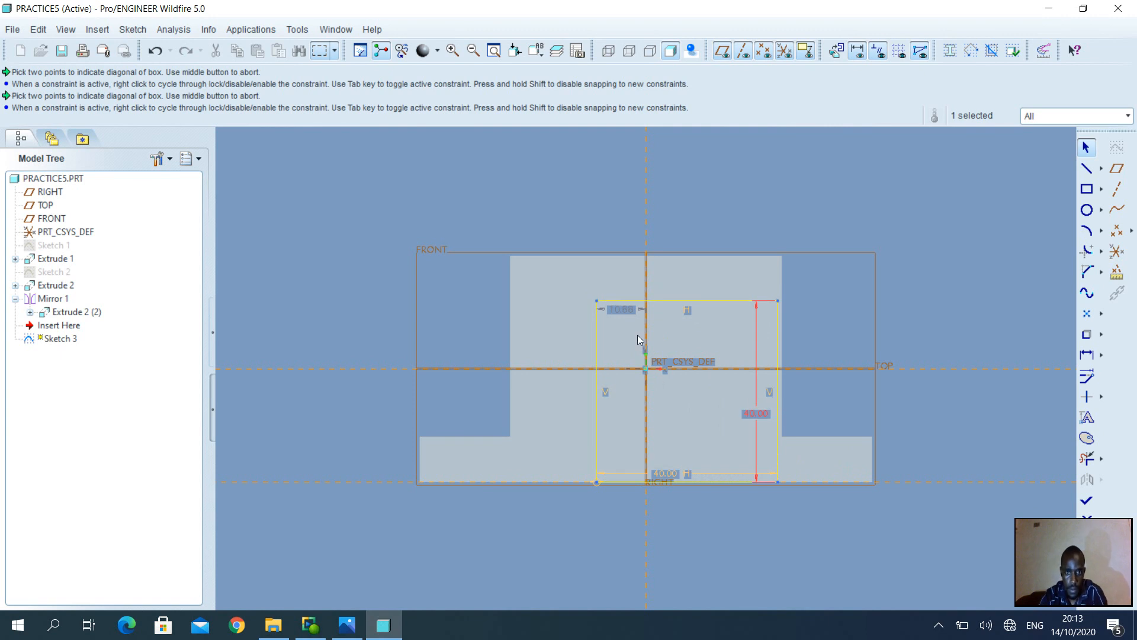
Set the distance from the rectangle's left side to the vertical centre reference to 20 mm and finish the sketch
double_click(620, 309)
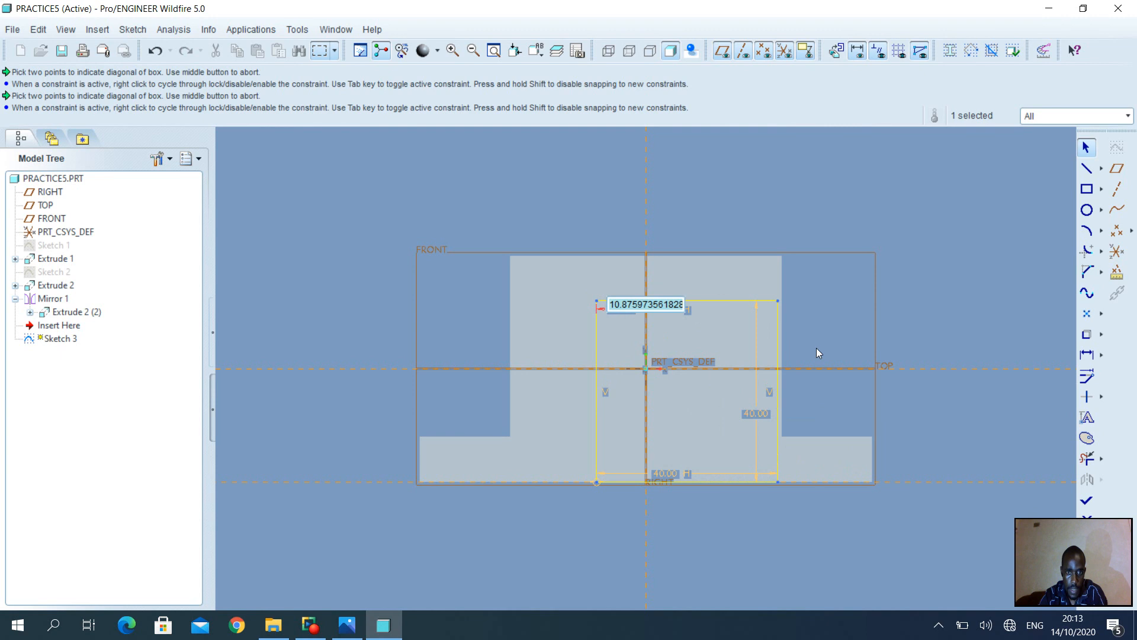
type("0")
key("Return")
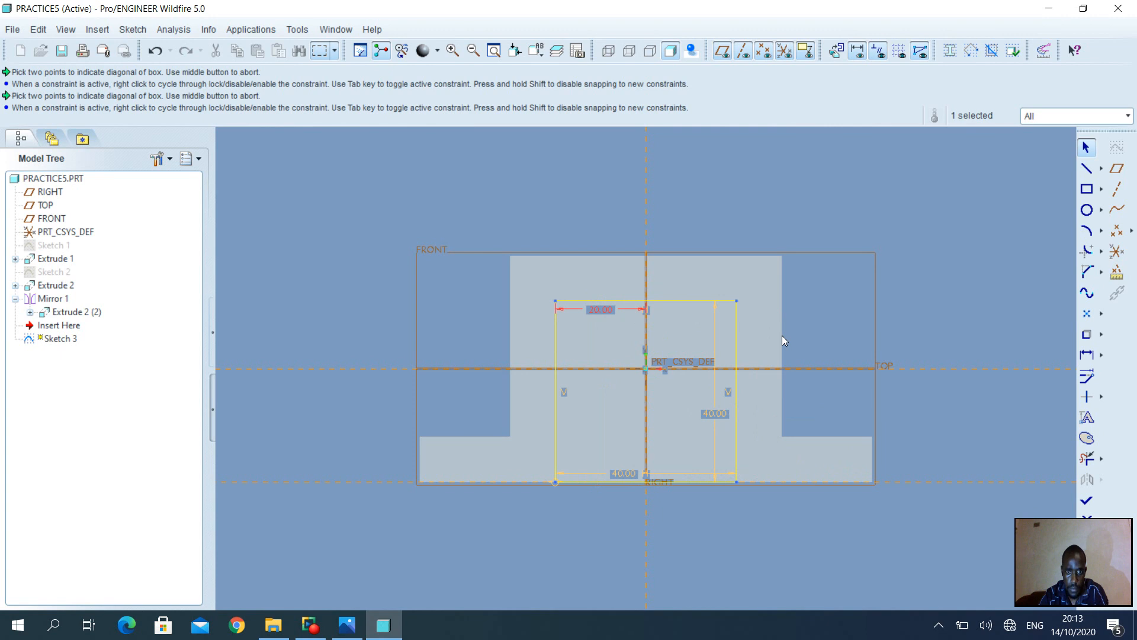
left_click(1086, 501)
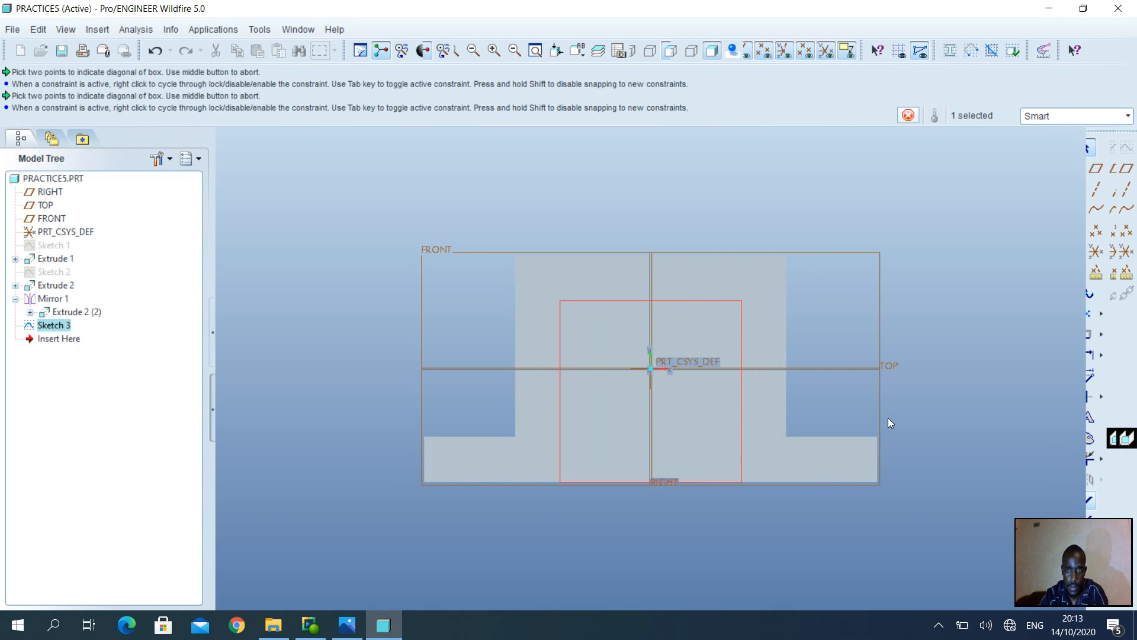
Extrude the 40 mm square sketch as a material-removing cut, 60 mm deep, with its direction flipped into the block
left_click(1126, 147)
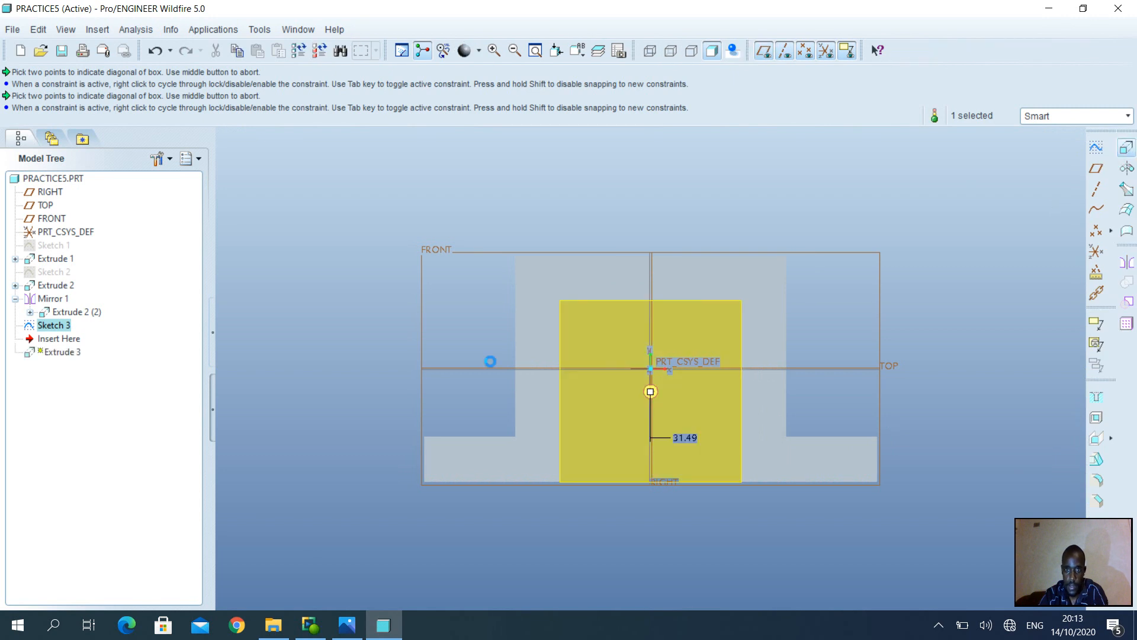
middle_click_drag(591, 380, 681, 393)
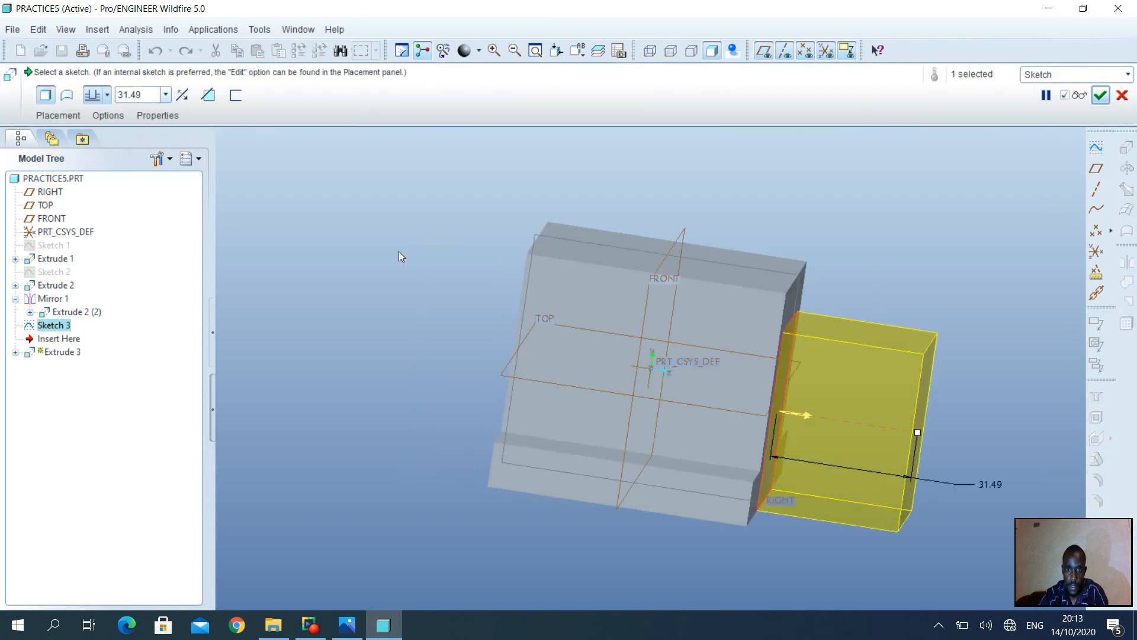
left_click(208, 94)
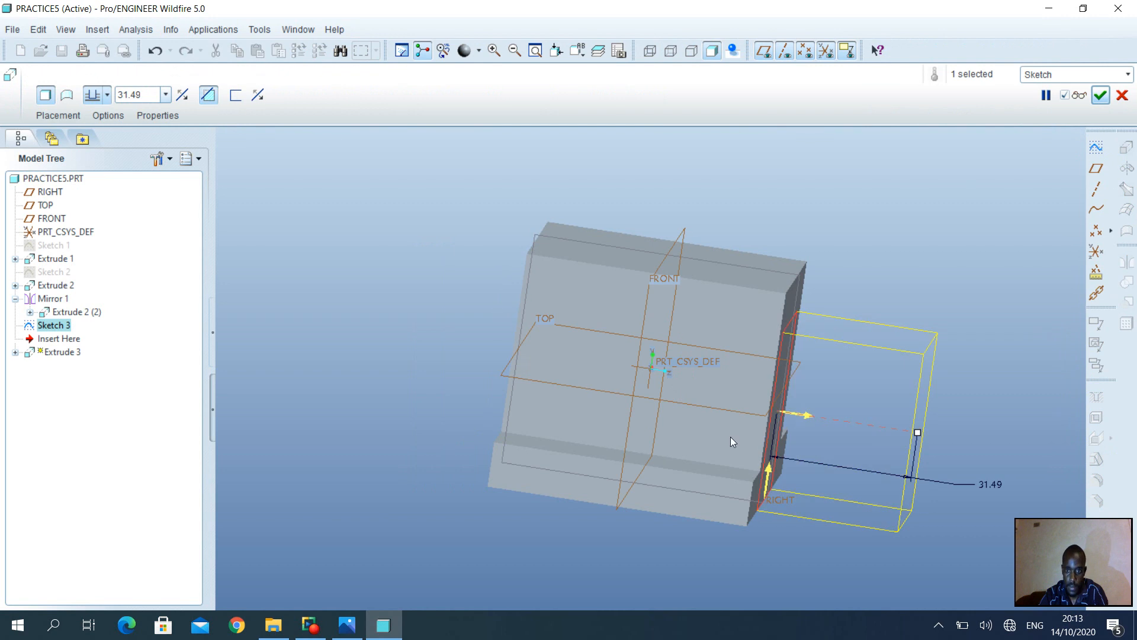
left_click(811, 416)
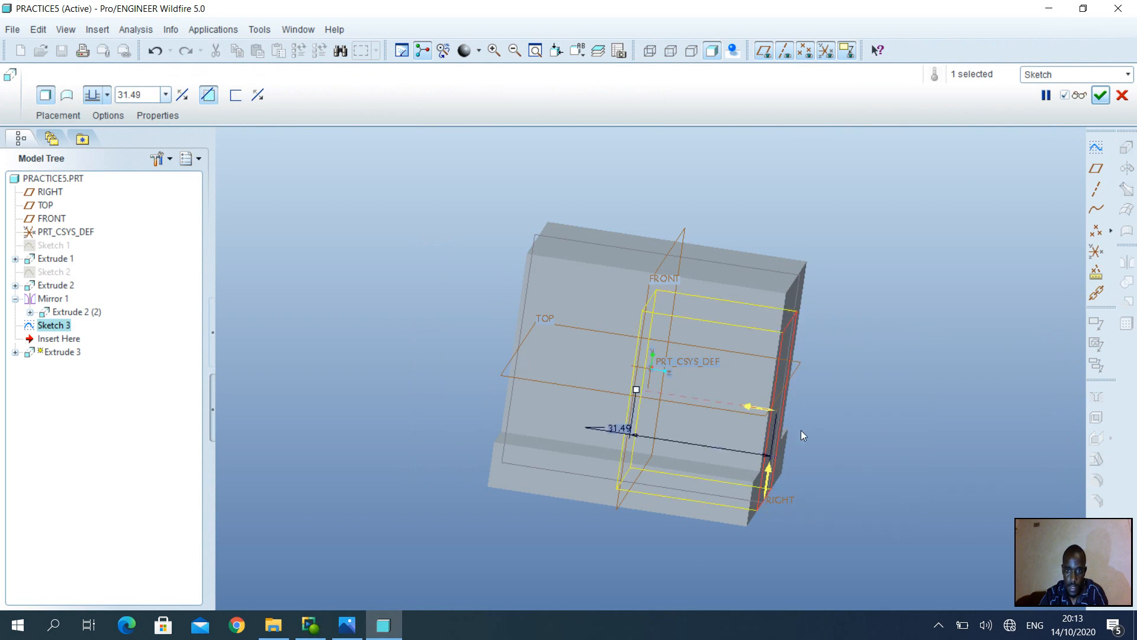
double_click(615, 427)
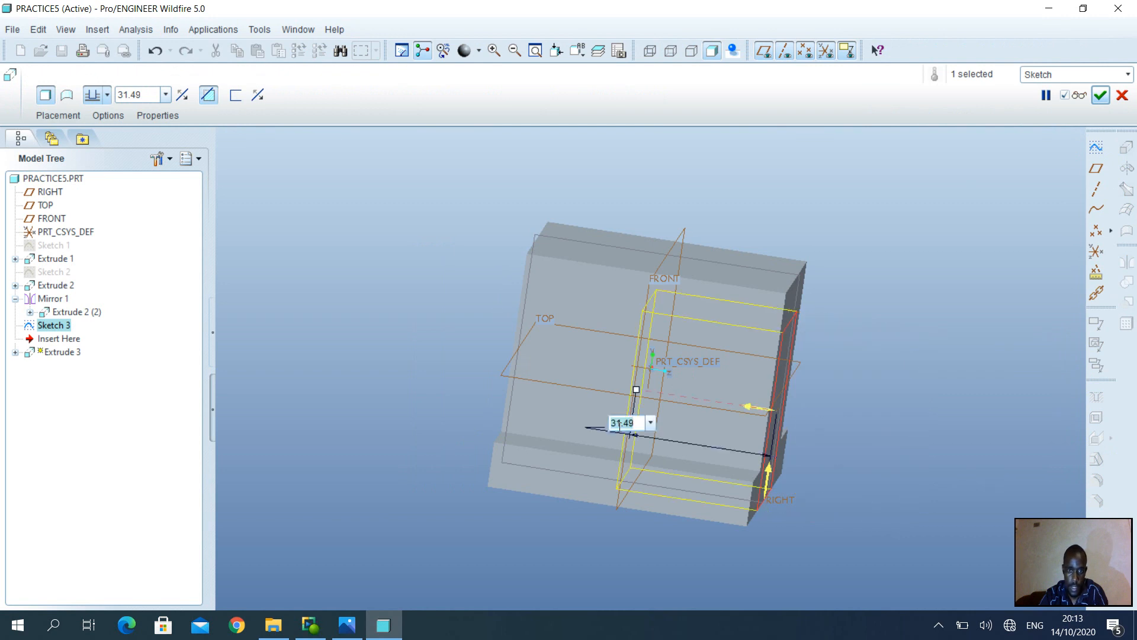
type("60")
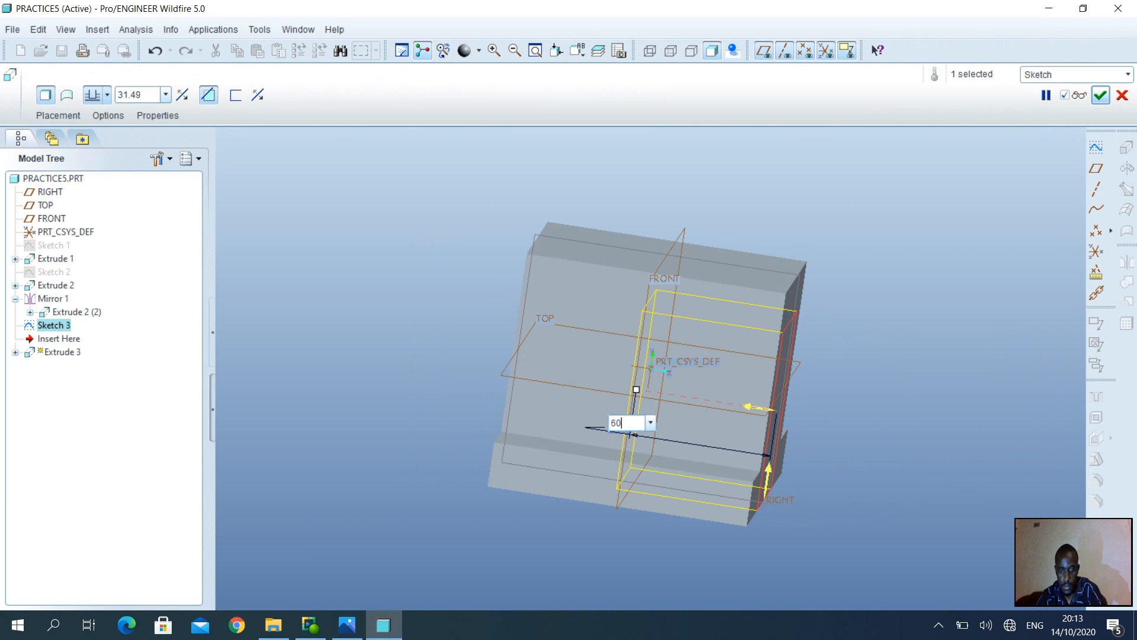
key("Return")
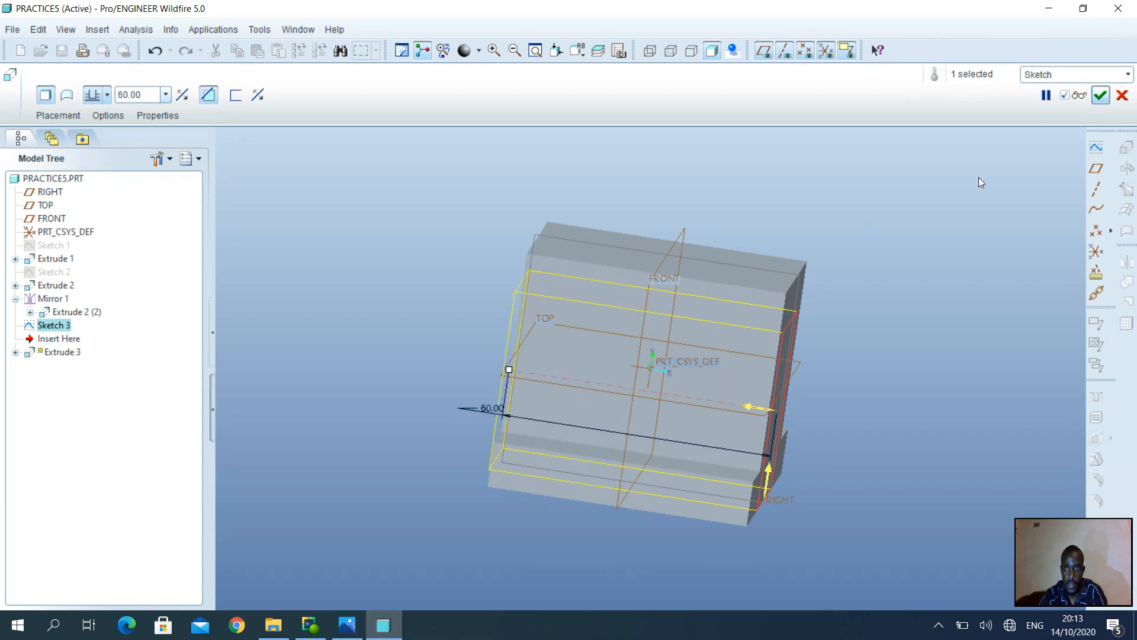
left_click(1100, 95)
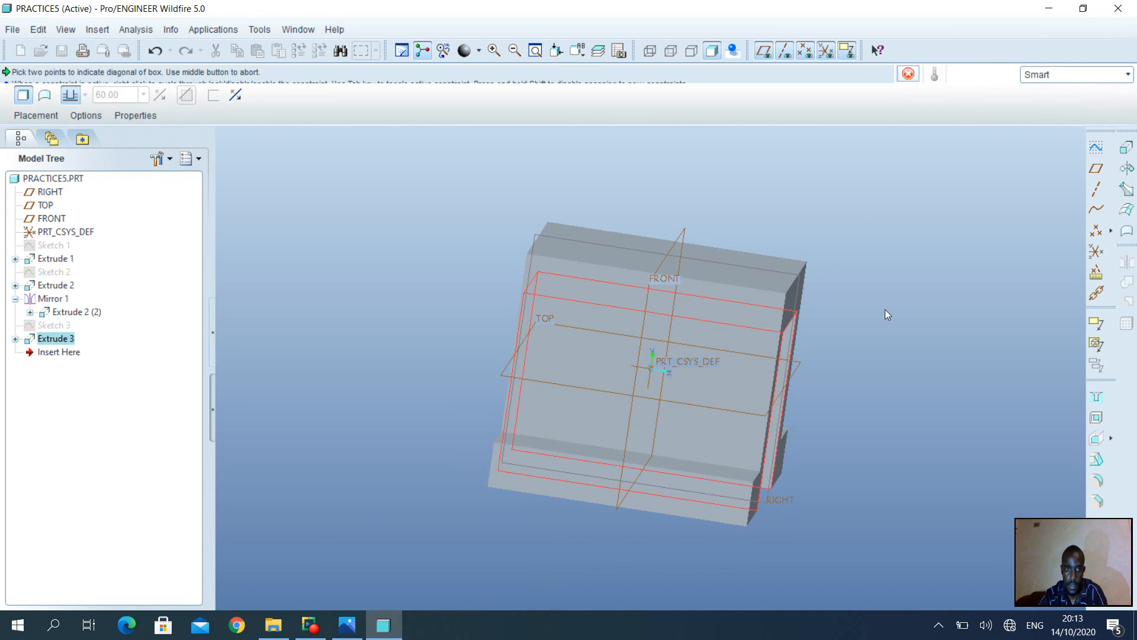
middle_click_drag(876, 354, 781, 347)
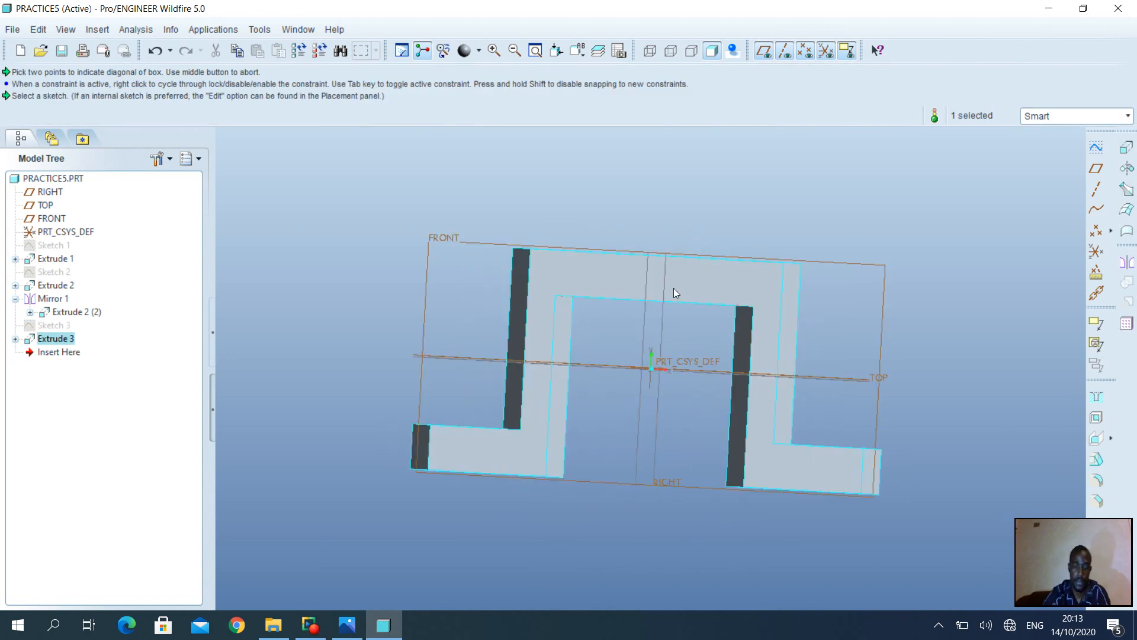
middle_click_drag(678, 291, 688, 356)
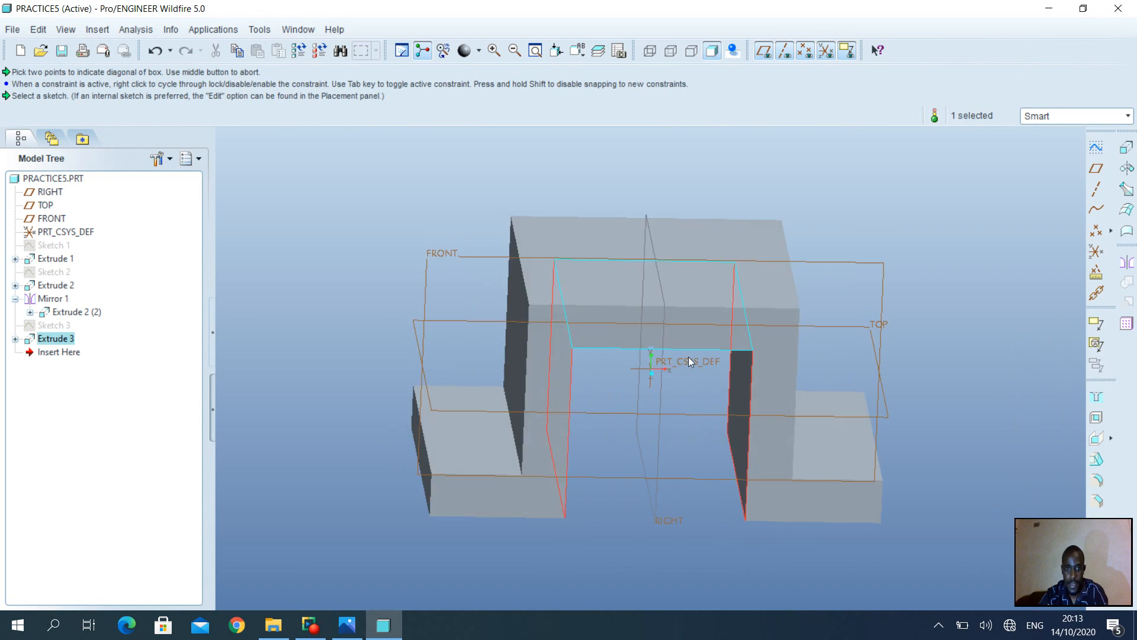
Consult the bracket drawing in Photos, then start a sketch on the FRONT plane in Pro/ENGINEER with RIGHT as the right-facing reference
left_click(344, 632)
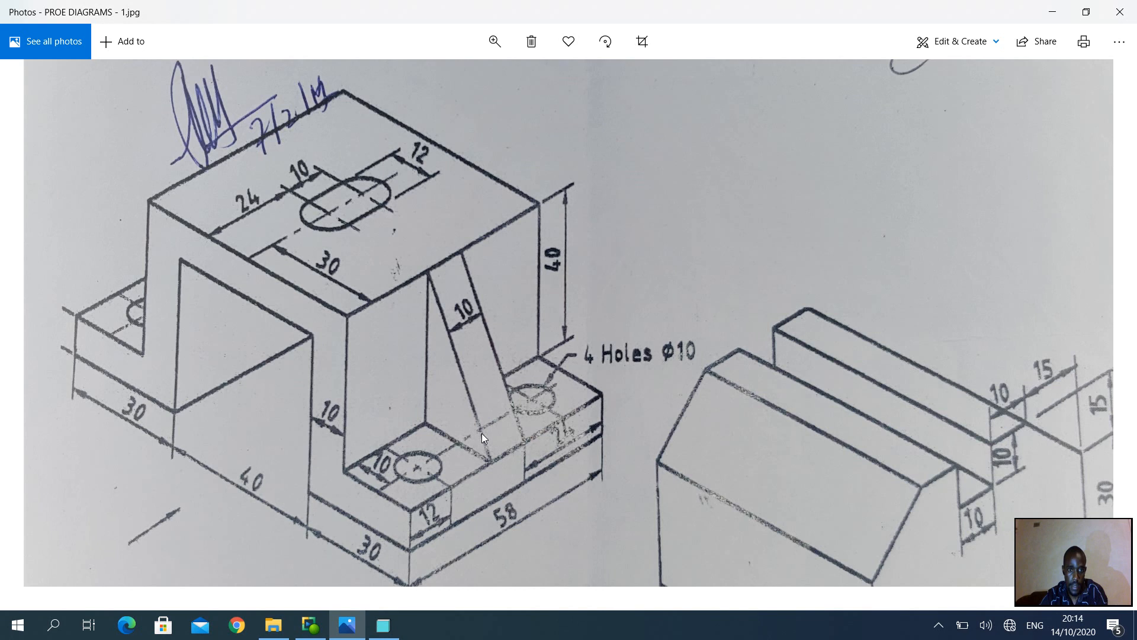
left_click(383, 625)
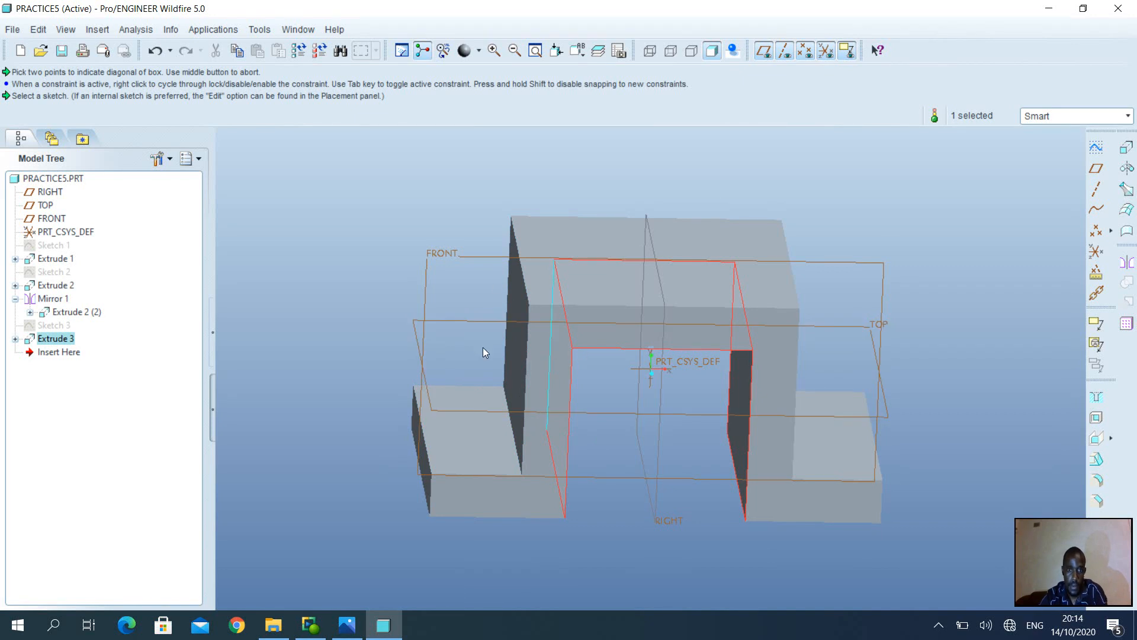
left_click(454, 255)
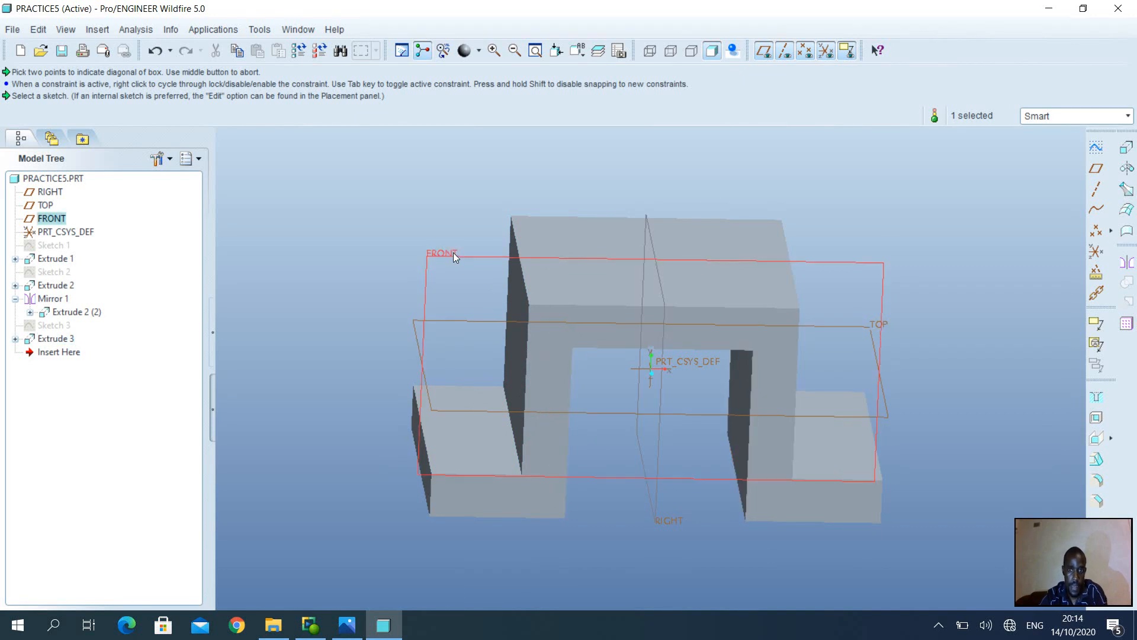
left_click(1097, 147)
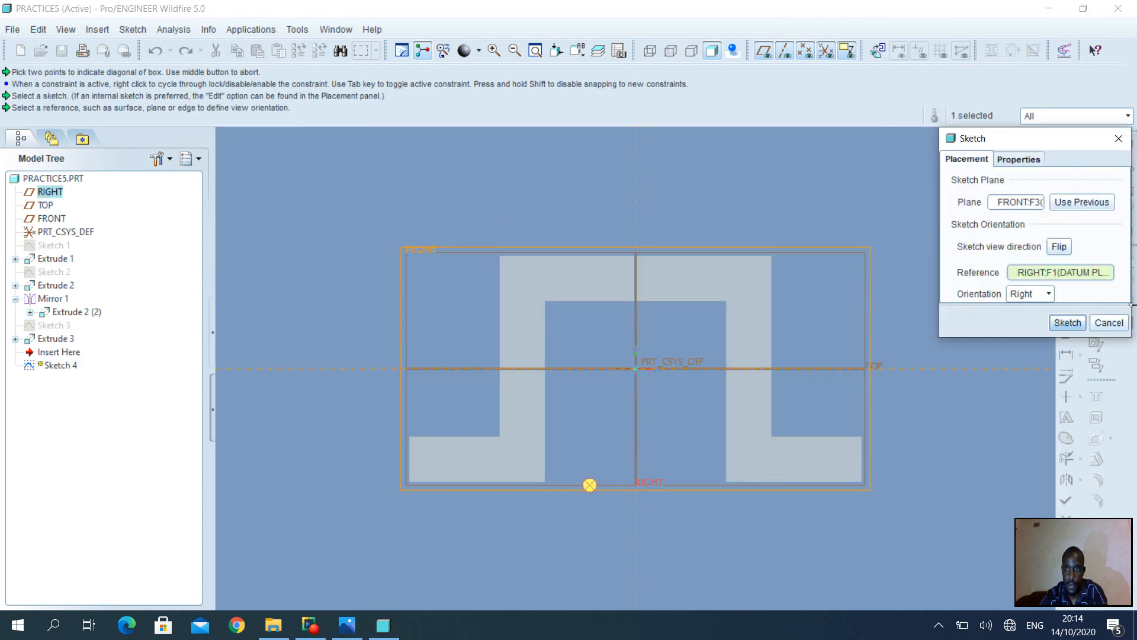
left_click(1066, 323)
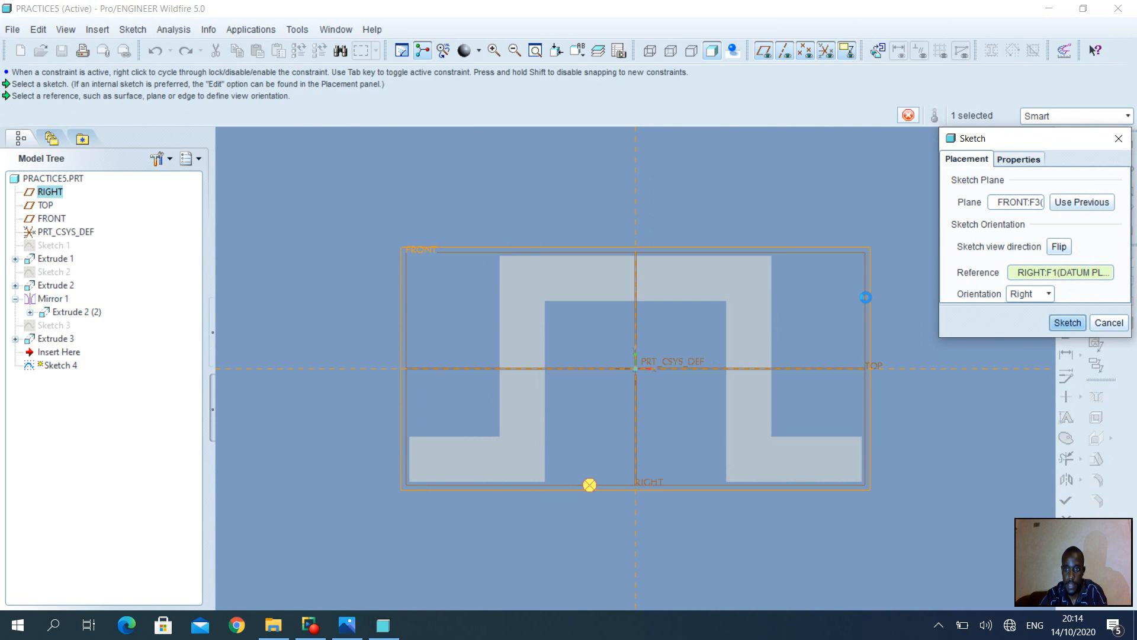
Add the bracket's top surface, left outer wall, left flange top and left end face as sketch references
left_click(132, 31)
left_click(174, 65)
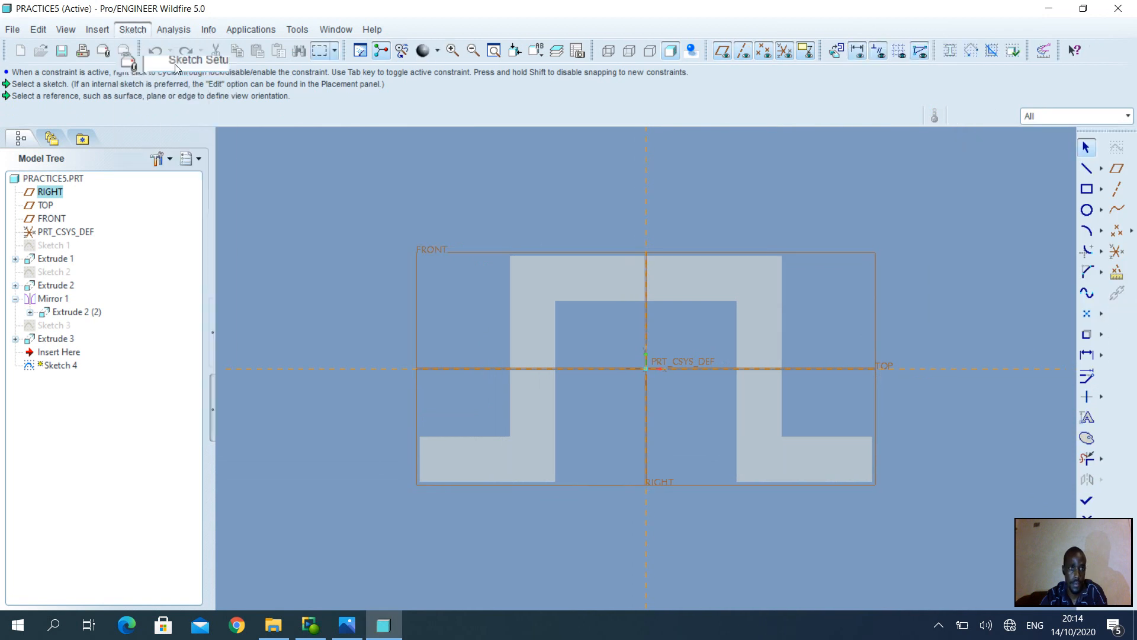
left_click(583, 258)
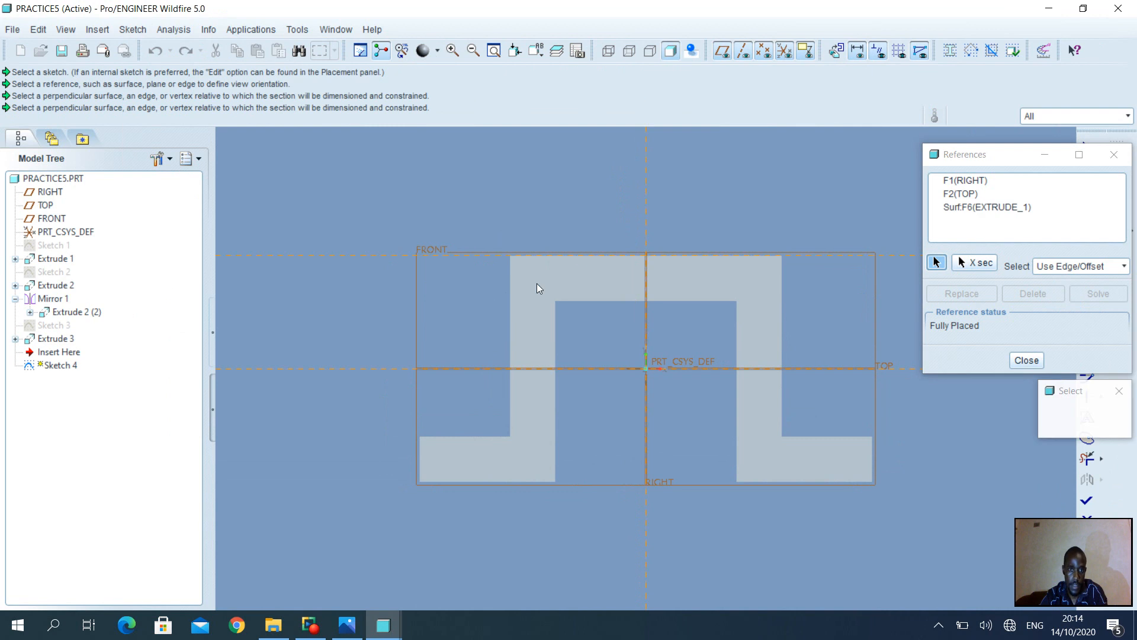
left_click(511, 311)
left_click(477, 437)
left_click(419, 458)
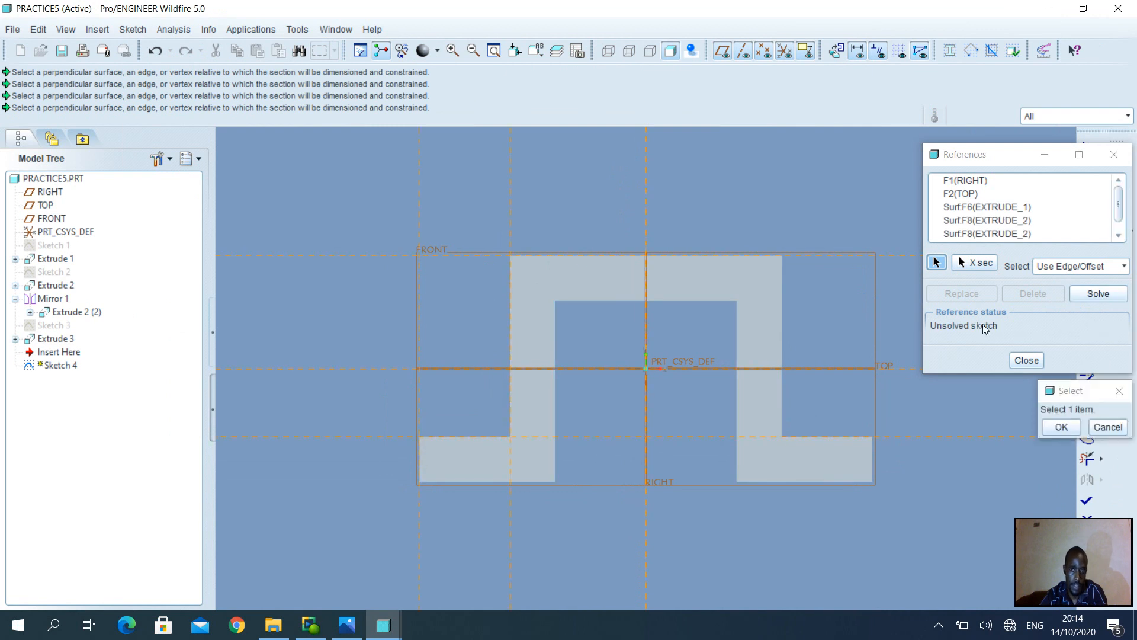
left_click(1025, 361)
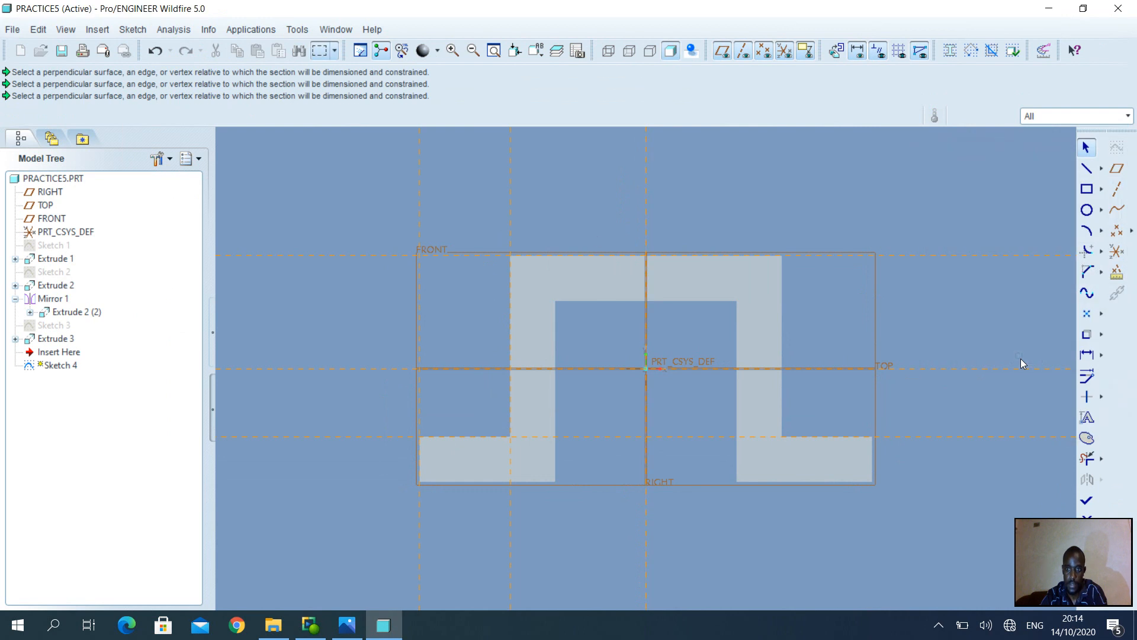
Sketch a closed triangle joining the left wall's top corner, its foot and the flange's outer upper corner, and finish the sketch
left_click(1087, 168)
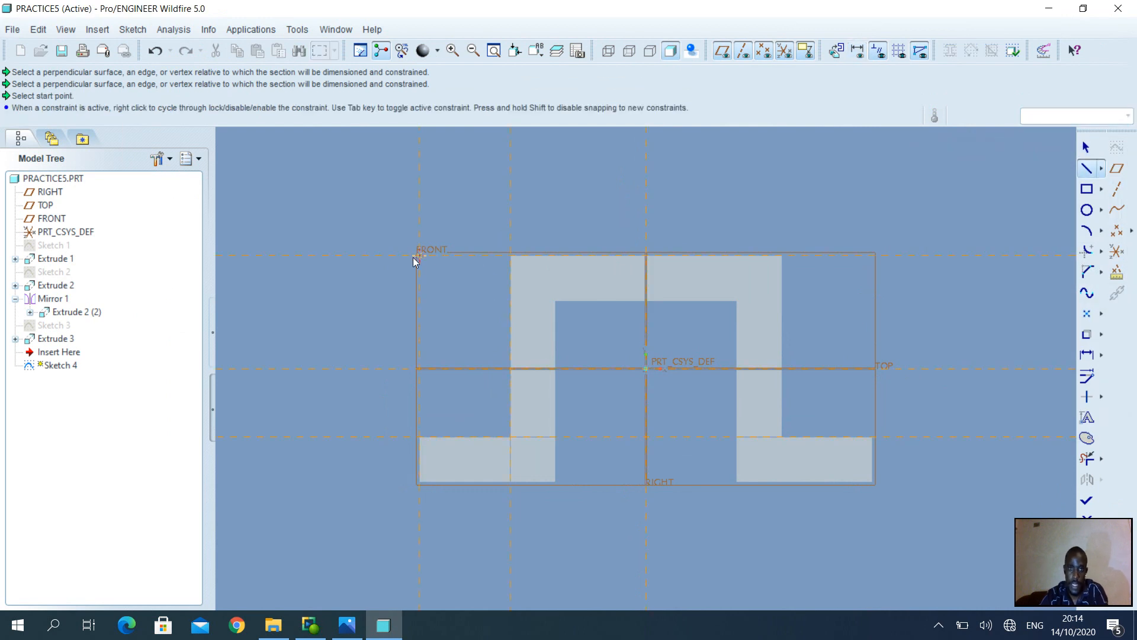
left_click(510, 255)
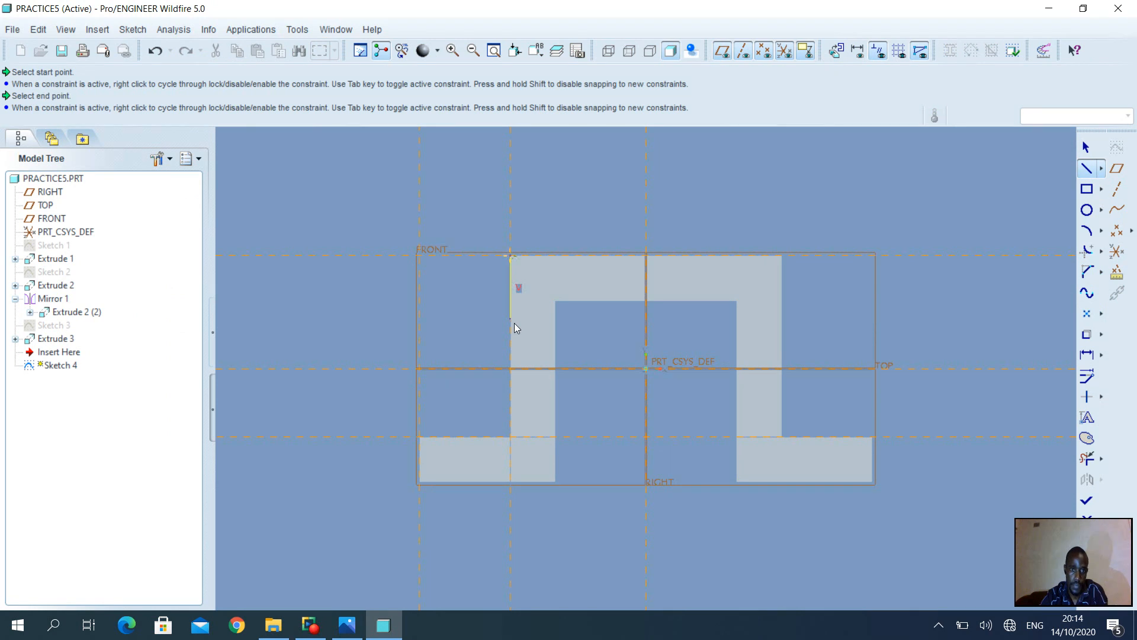
left_click(511, 437)
left_click(419, 436)
left_click(510, 256)
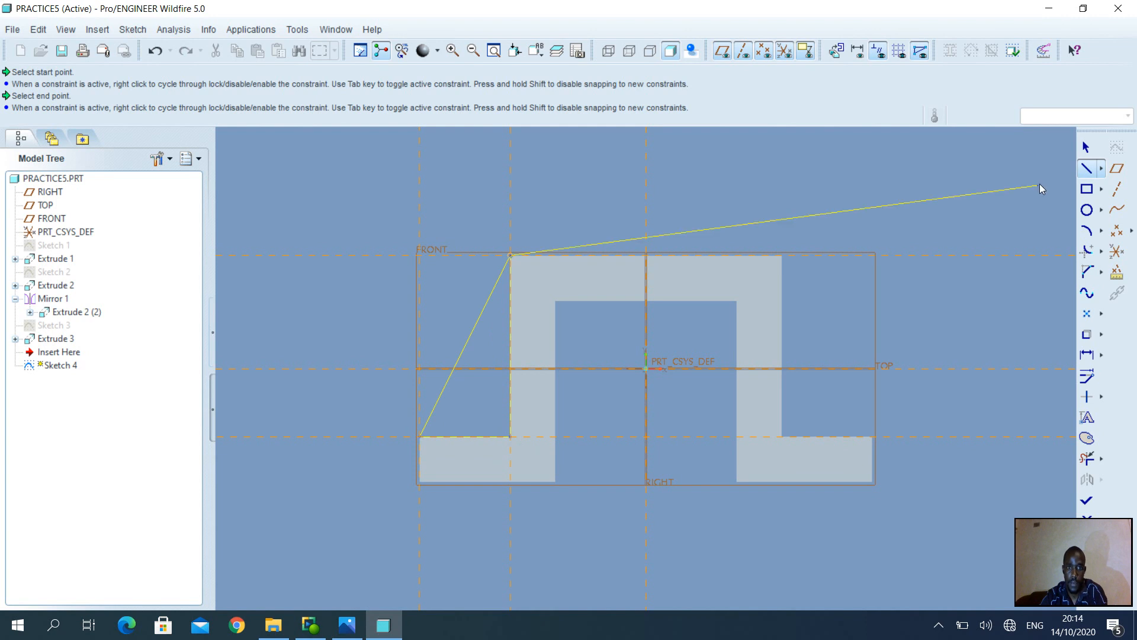
left_click(1086, 148)
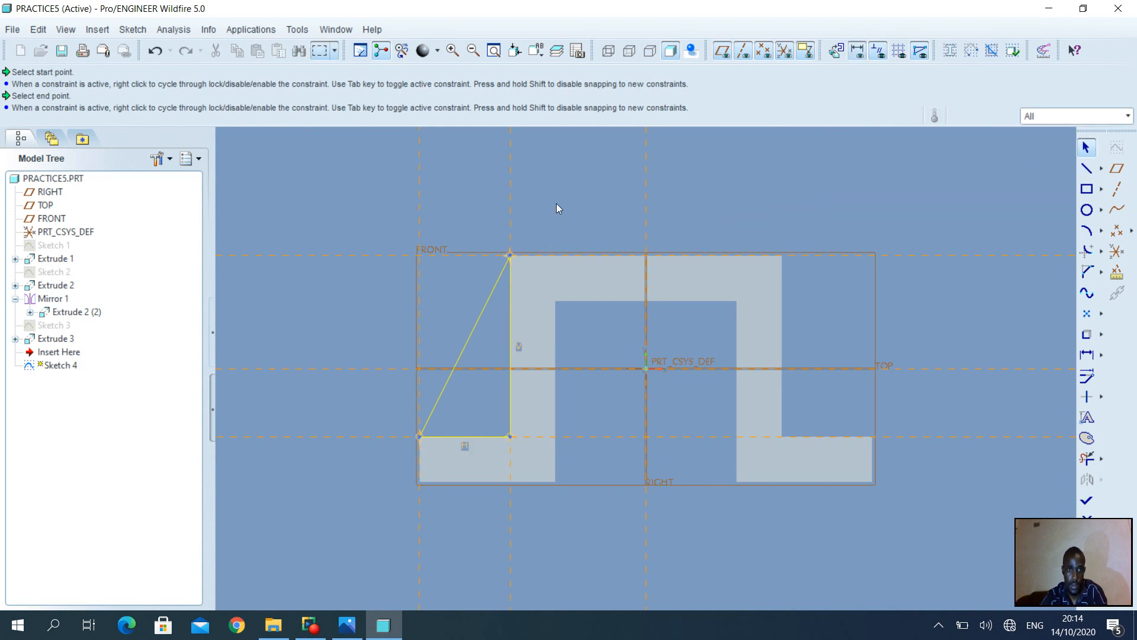
left_click(1086, 565)
left_click_drag(1086, 565, 1029, 572)
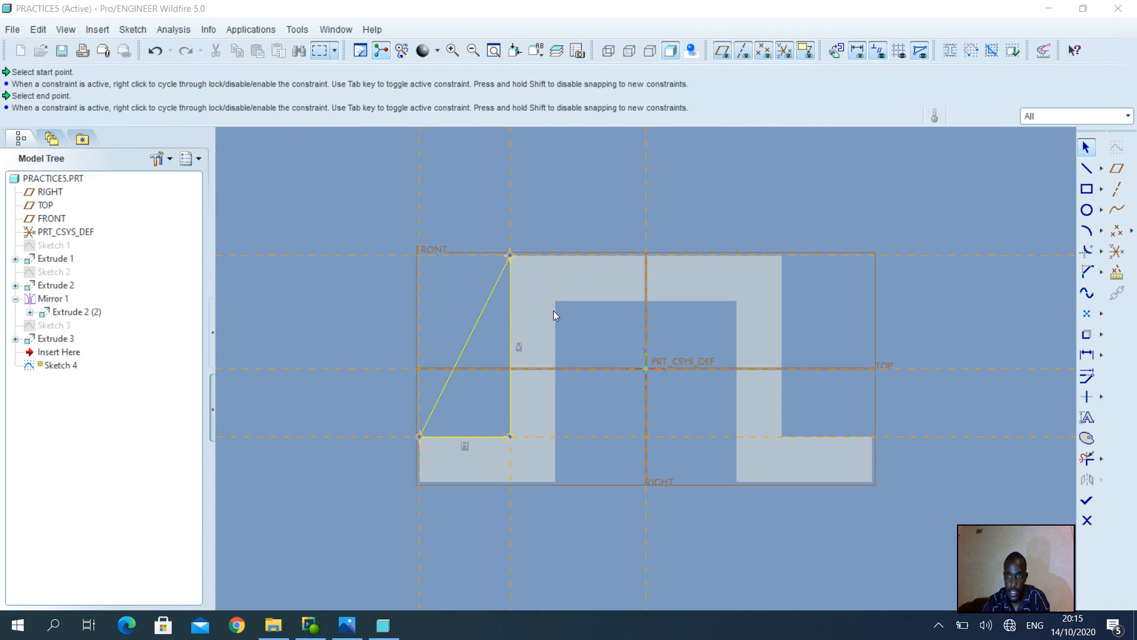
left_click(1086, 500)
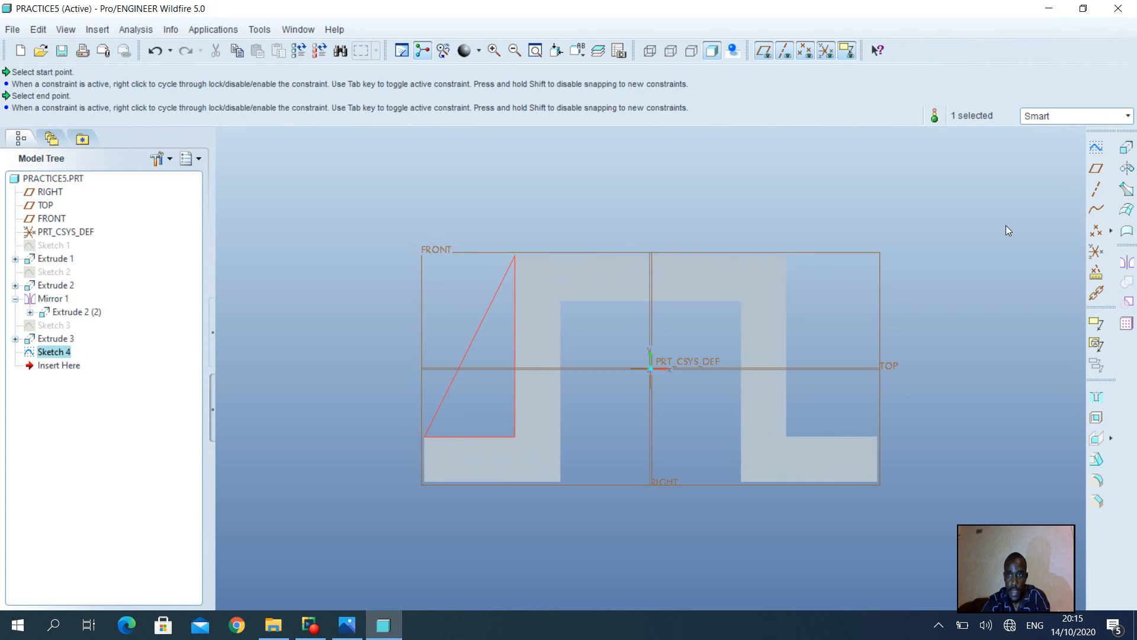
Extrude the triangular rib as a solid symmetrically about the FRONT plane, 10 mm thick, checking the drawing in Photos
left_click(1126, 147)
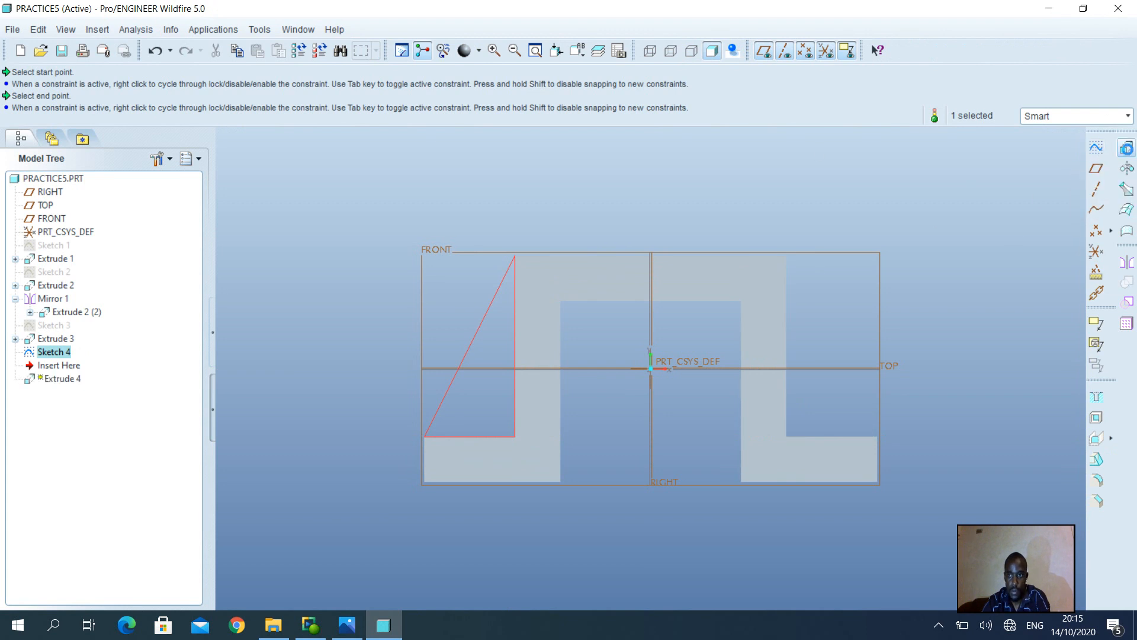
middle_click_drag(585, 285, 646, 289)
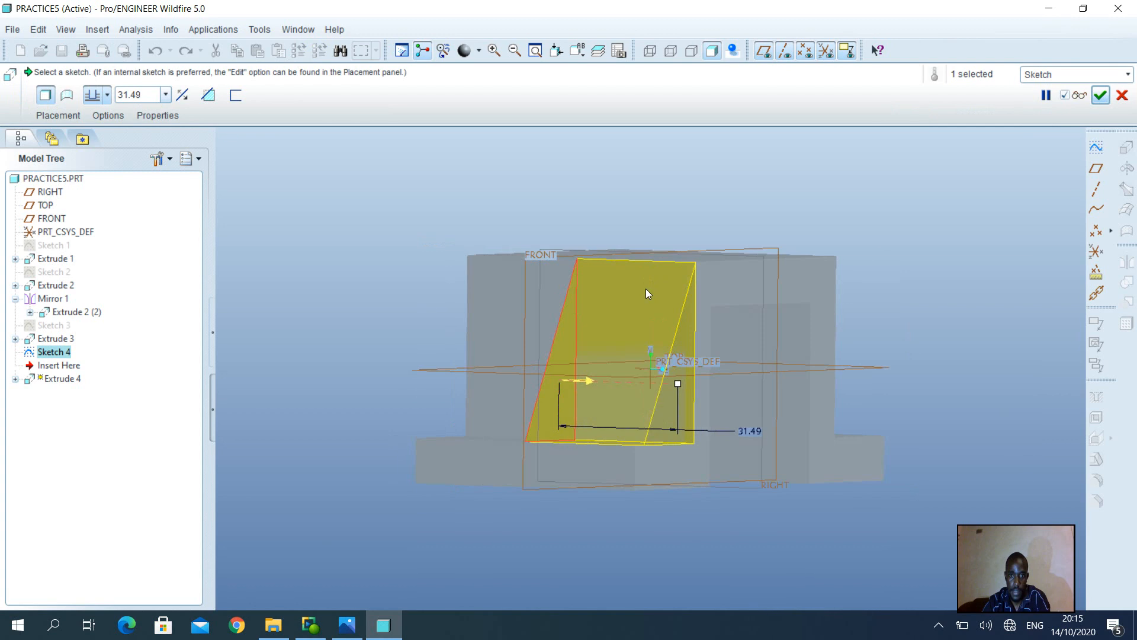
left_click(107, 95)
left_click(96, 141)
left_click(347, 626)
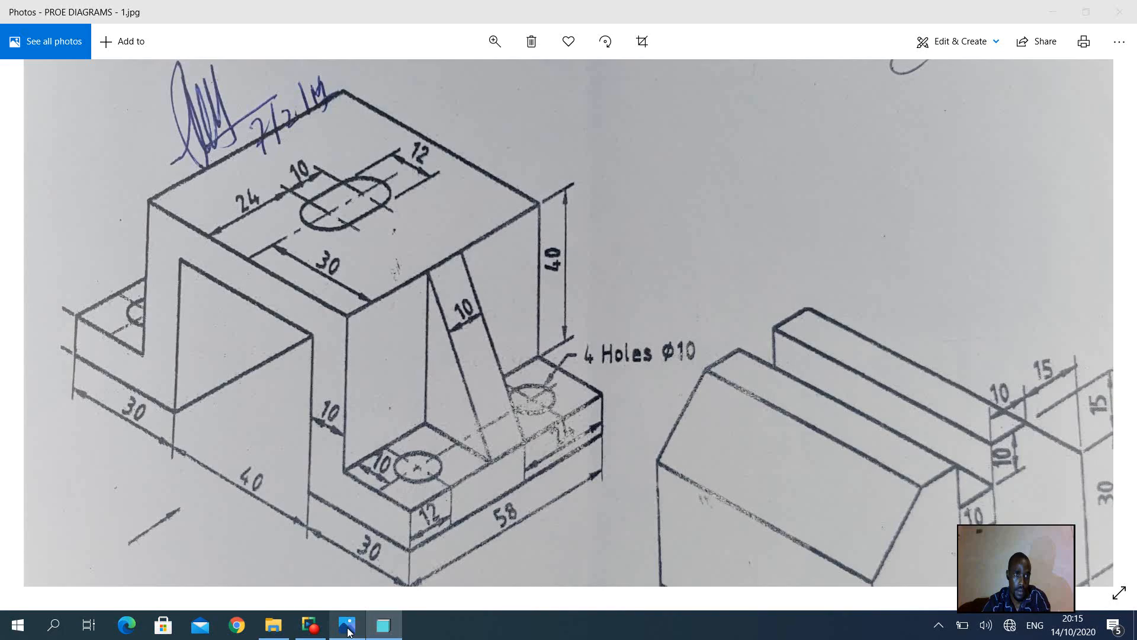
left_click(384, 626)
double_click(687, 430)
type("10")
key("Return")
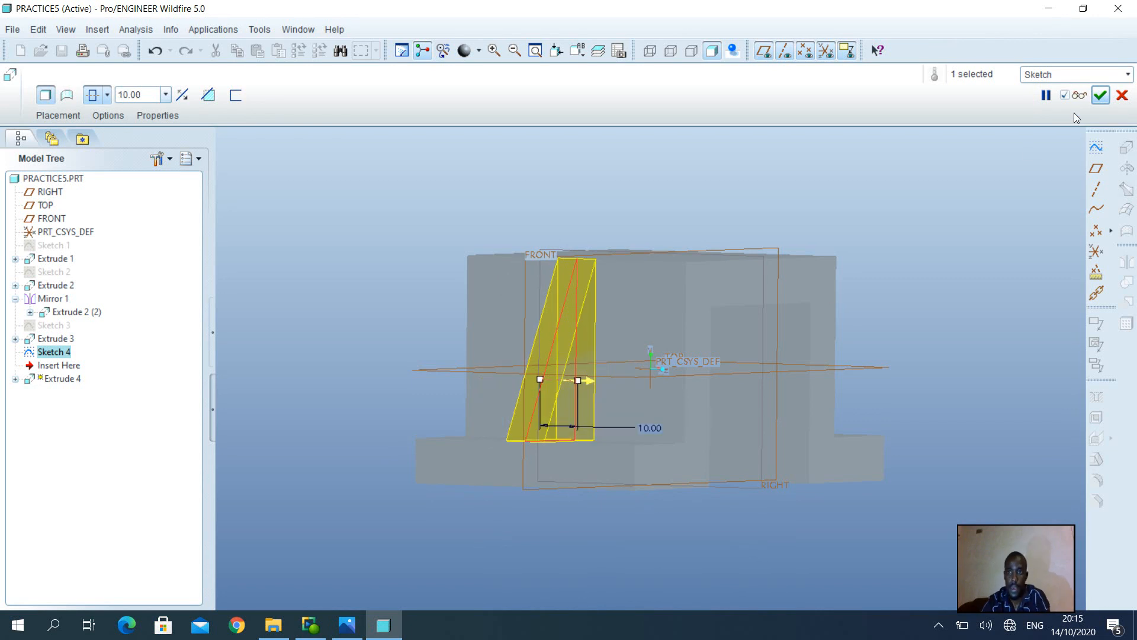
left_click(1101, 95)
Mirror the extruded triangular rib about the RIGHT plane to the opposite flange
middle_click_drag(733, 383, 672, 386)
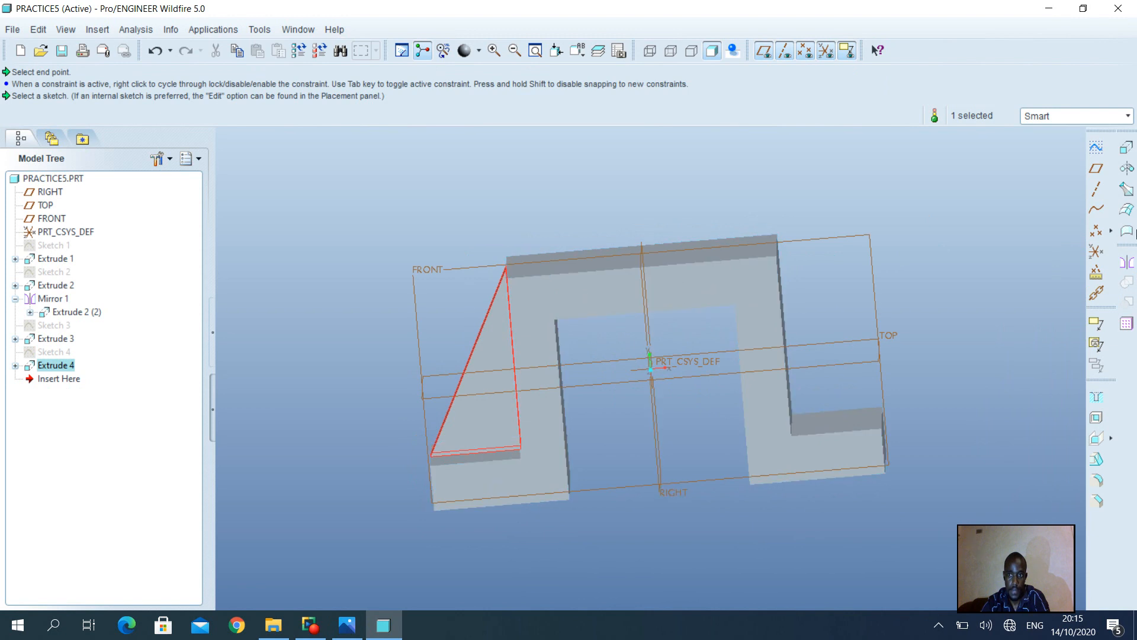
left_click(1127, 263)
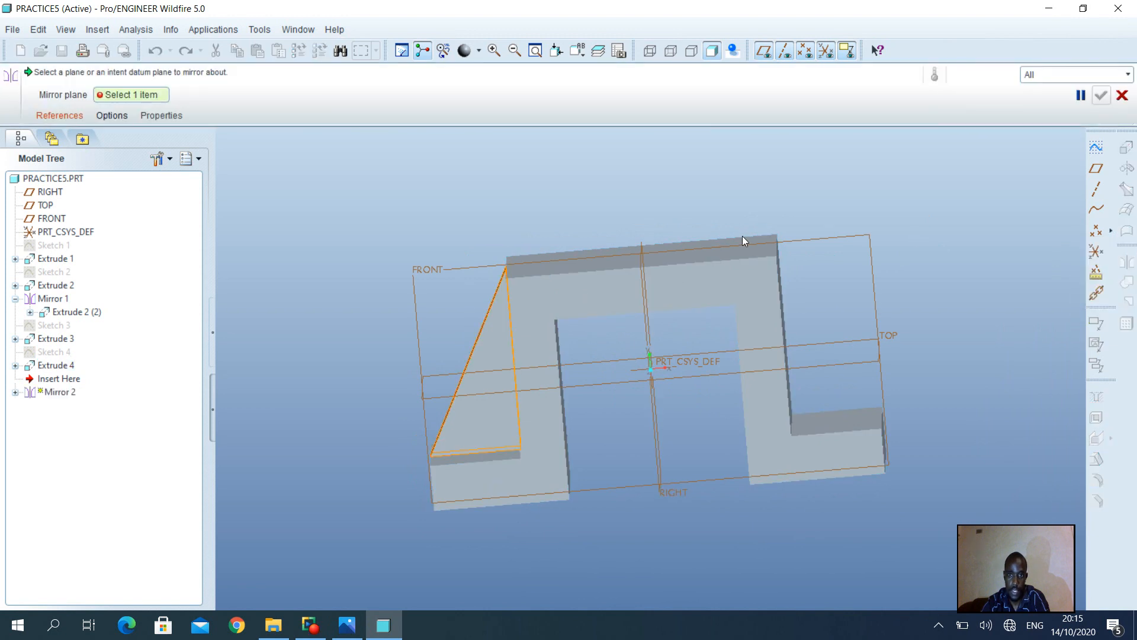
left_click(643, 278)
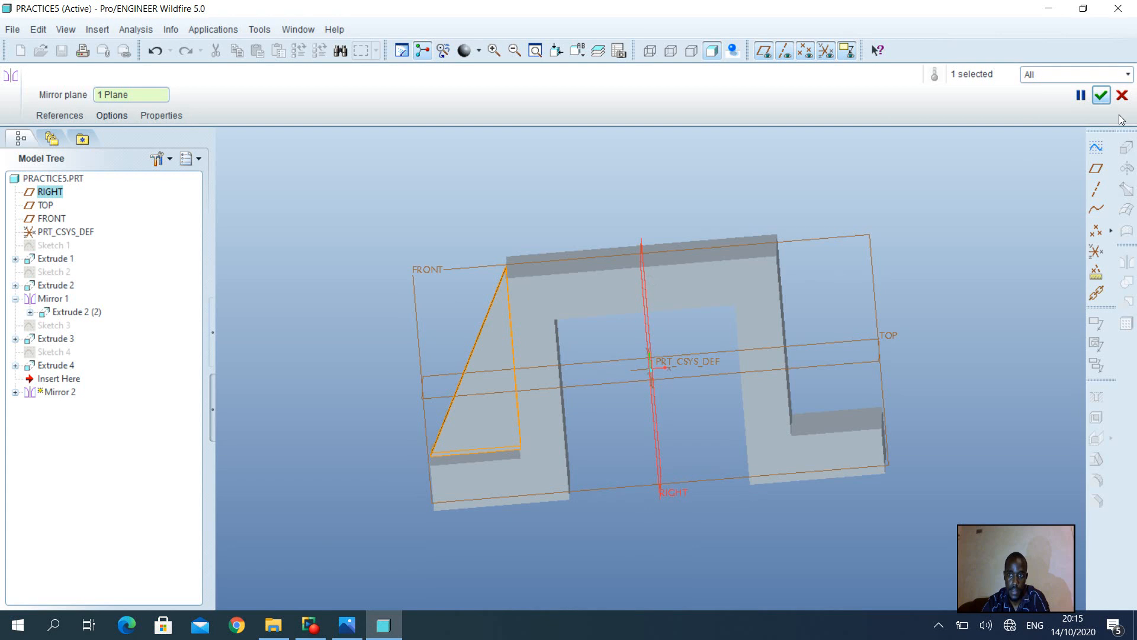
left_click(1102, 94)
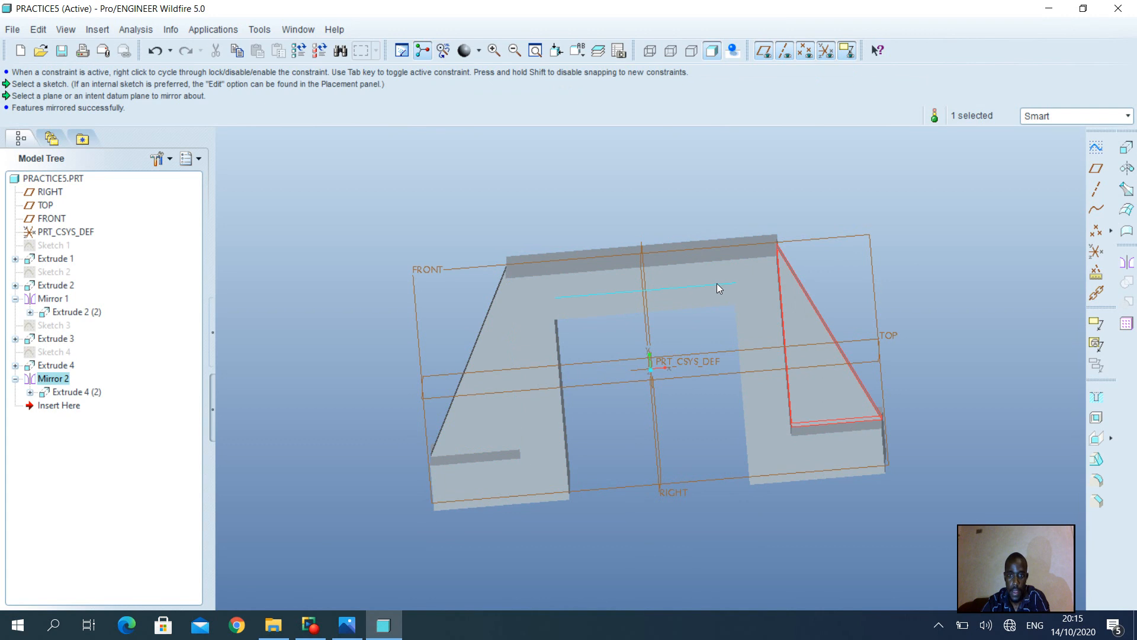
Start a sketch on the bracket's underside face, keeping the Extrude 1 surface as the bottom-facing reference
mouse_move(715, 284)
middle_mouse_down()
mouse_move(705, 335)
mouse_move(716, 378)
mouse_move(721, 363)
mouse_move(720, 375)
mouse_move(883, 301)
middle_mouse_up()
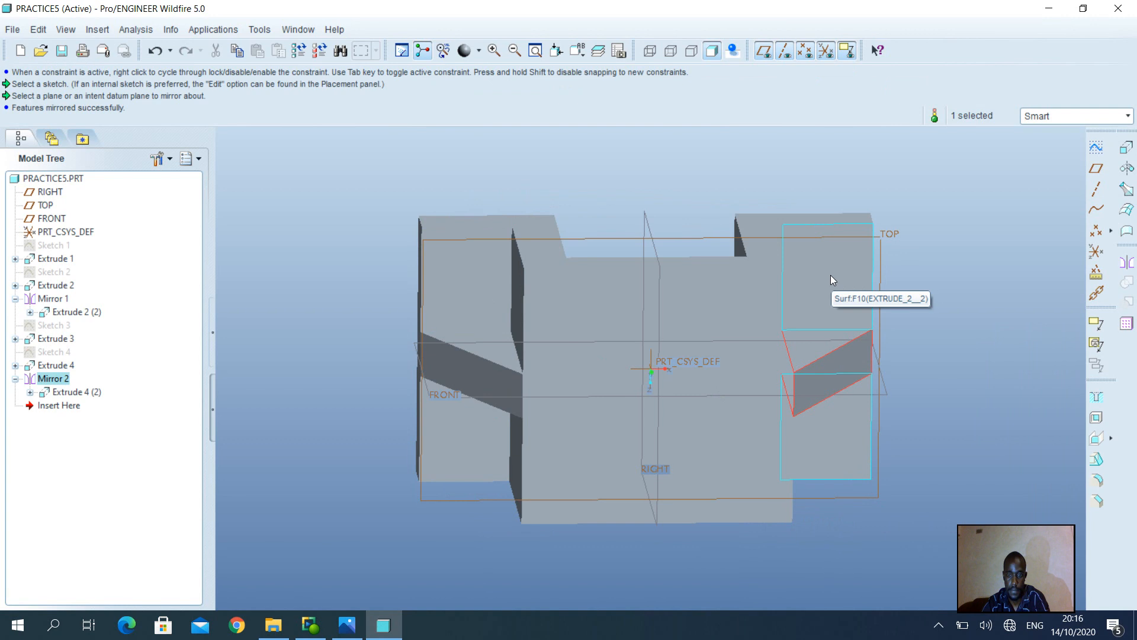
mouse_move(715, 411)
middle_mouse_down()
mouse_move(696, 261)
mouse_move(670, 203)
middle_mouse_up()
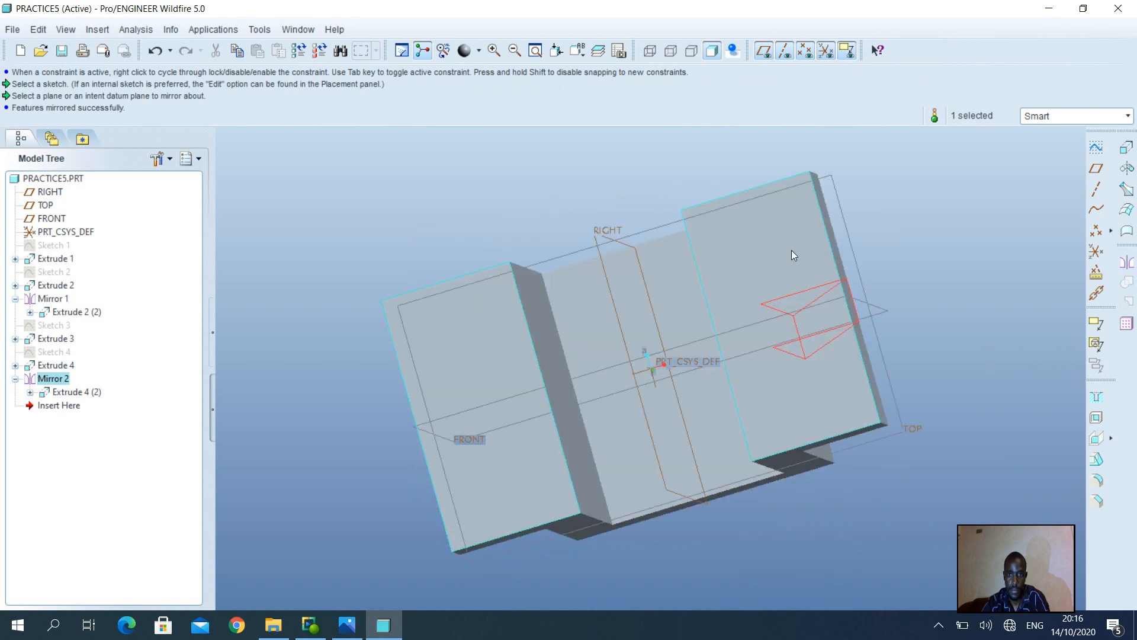
mouse_move(775, 318)
middle_mouse_down()
mouse_move(774, 332)
mouse_move(784, 287)
mouse_move(746, 332)
mouse_move(772, 317)
mouse_move(783, 329)
middle_mouse_up()
left_click(1097, 150)
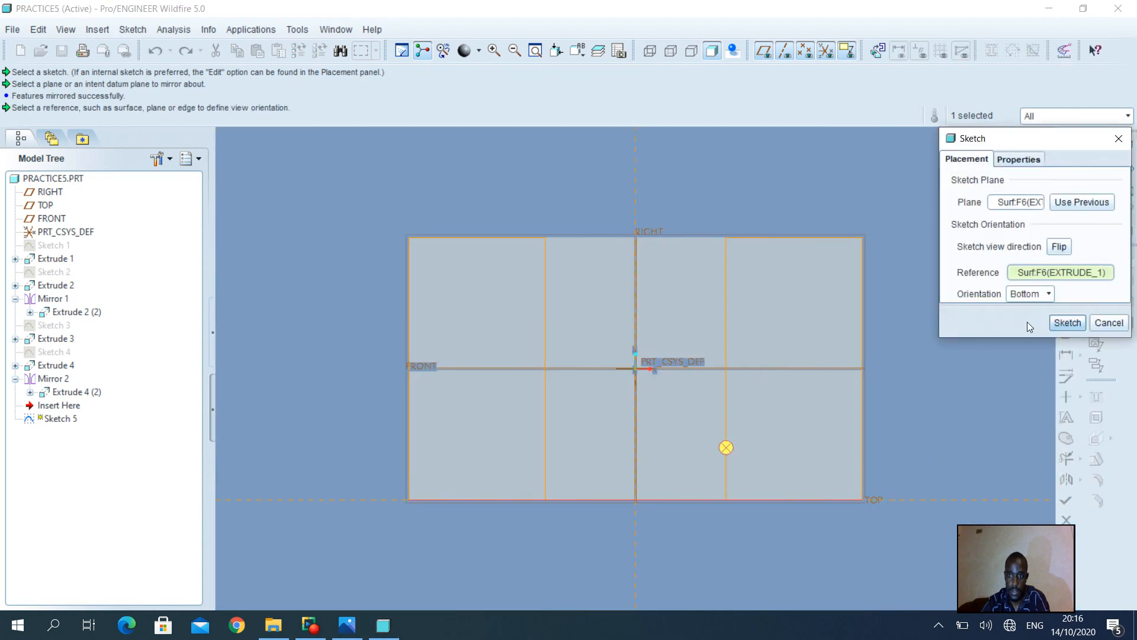
left_click(1067, 323)
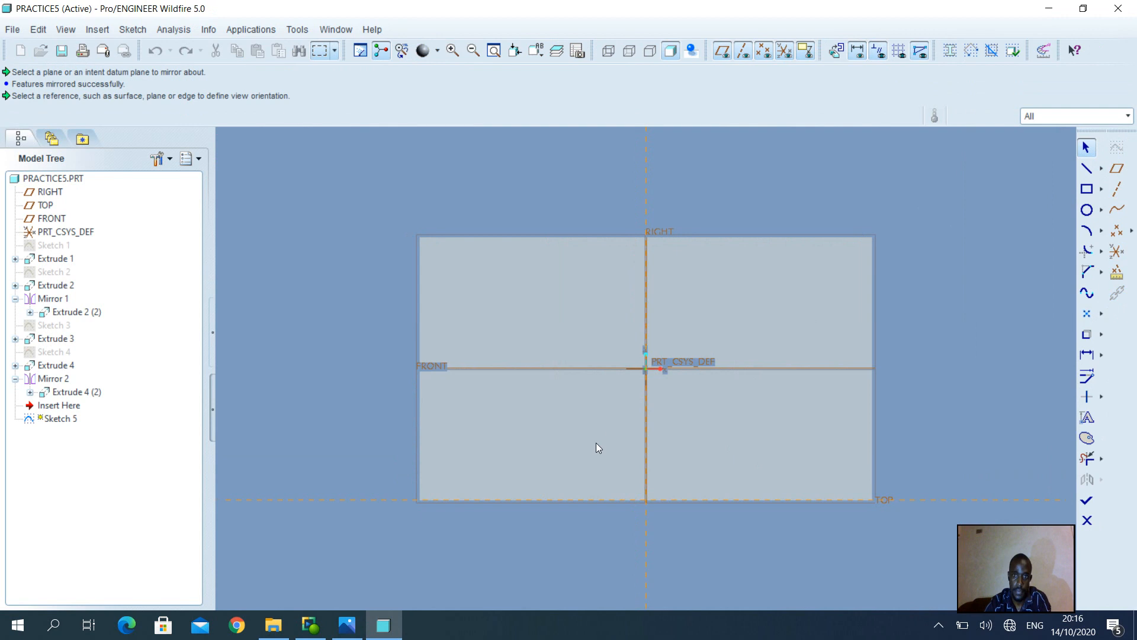
Check the hole layout in Photos, then sketch a circle about 4.8 mm in diameter near the underside's upper right corner
left_click(347, 625)
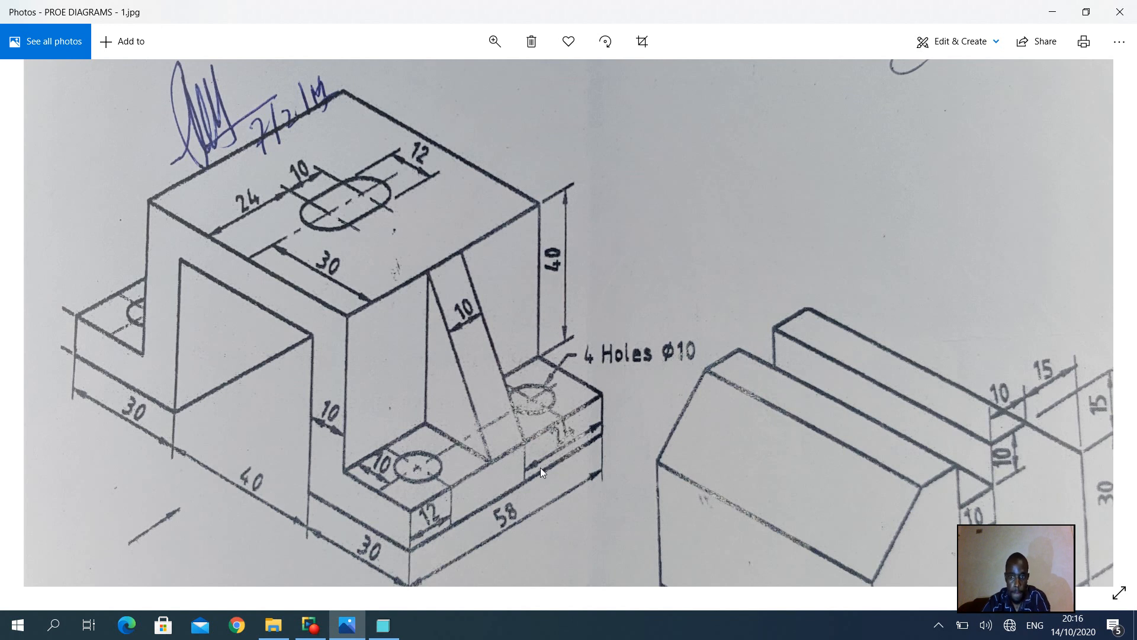
left_click_drag(1029, 588, 1061, 560)
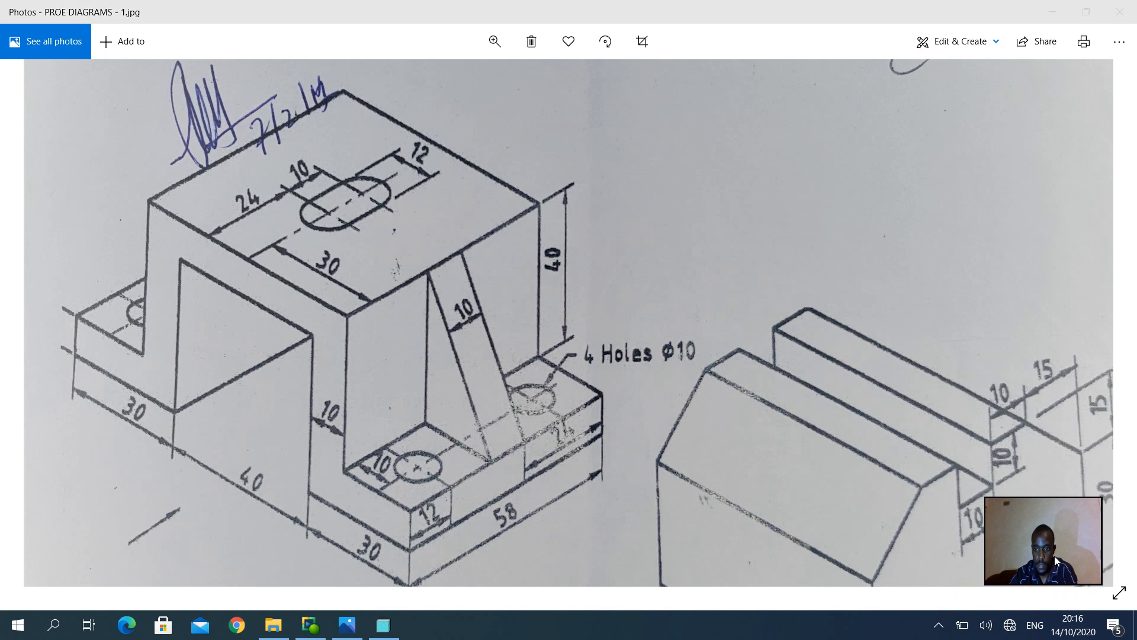
mouse_move(380, 632)
left_click(379, 631)
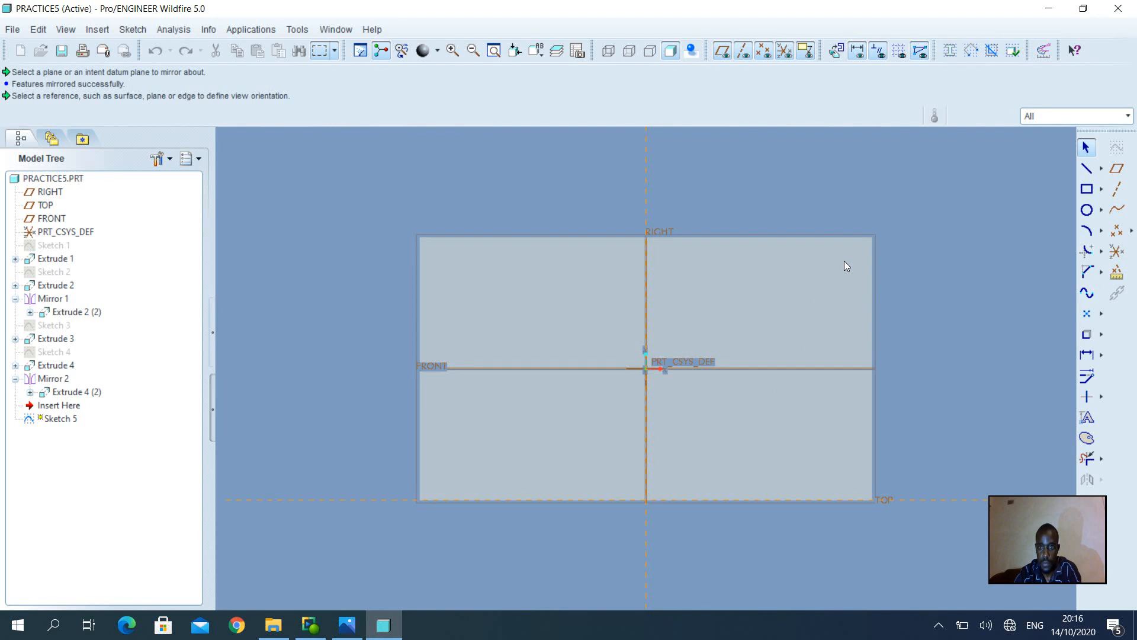
left_click(1088, 210)
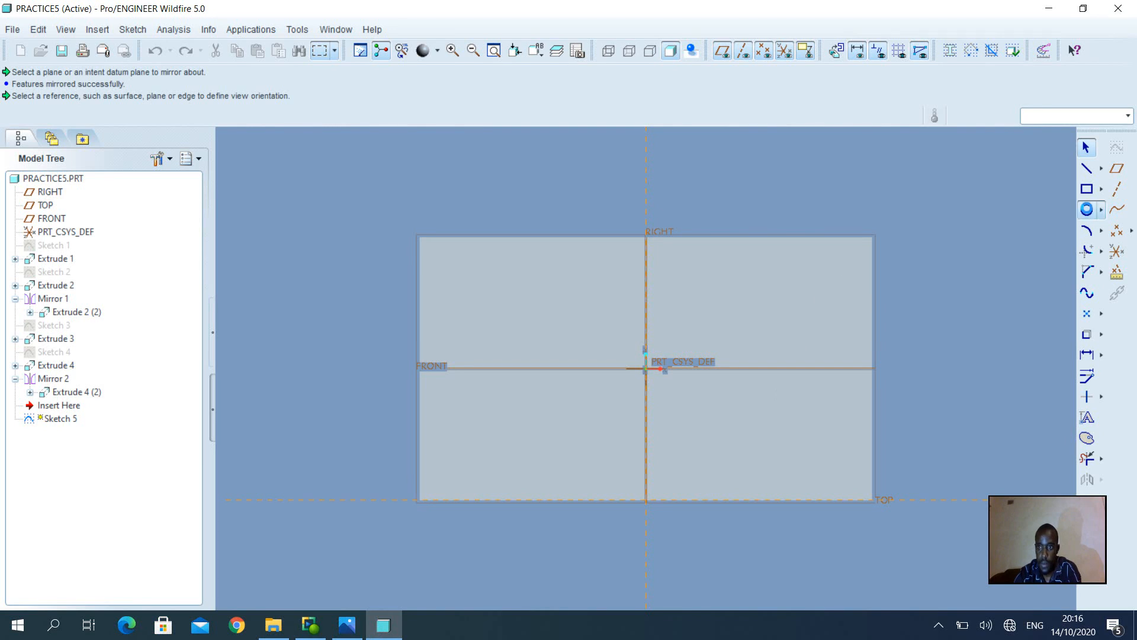
left_click(840, 257)
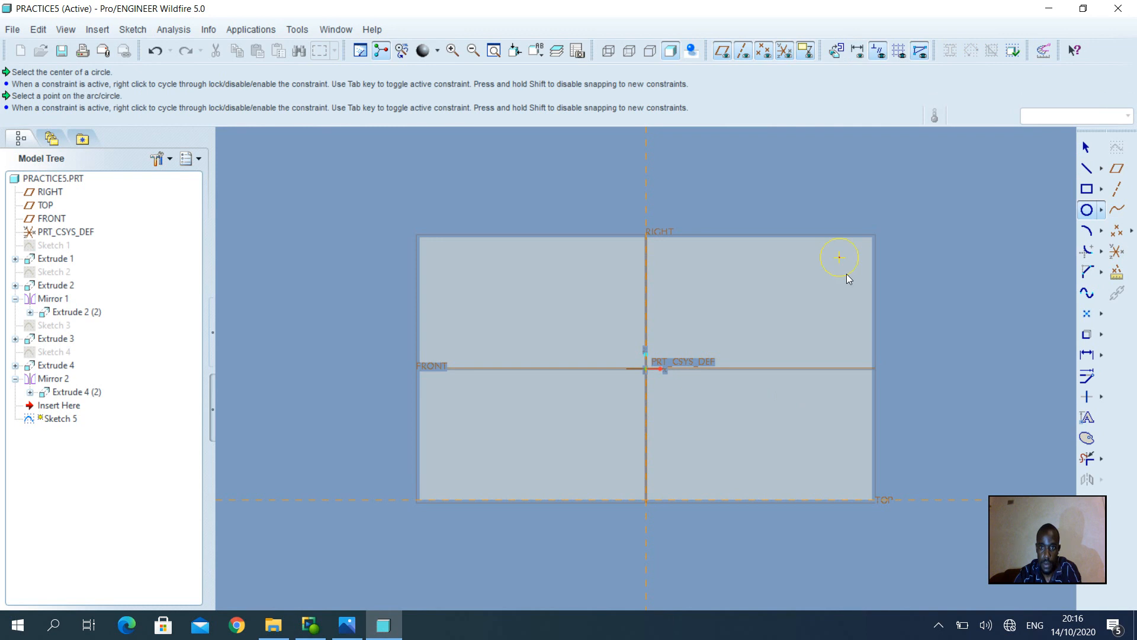
left_click(845, 266)
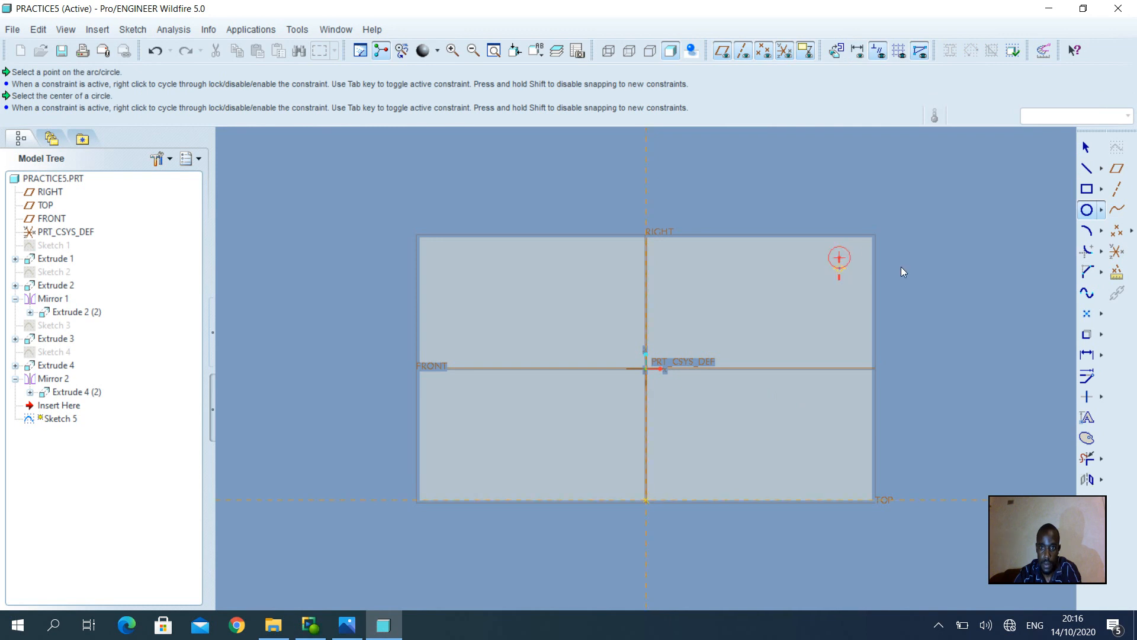
middle_click(926, 255)
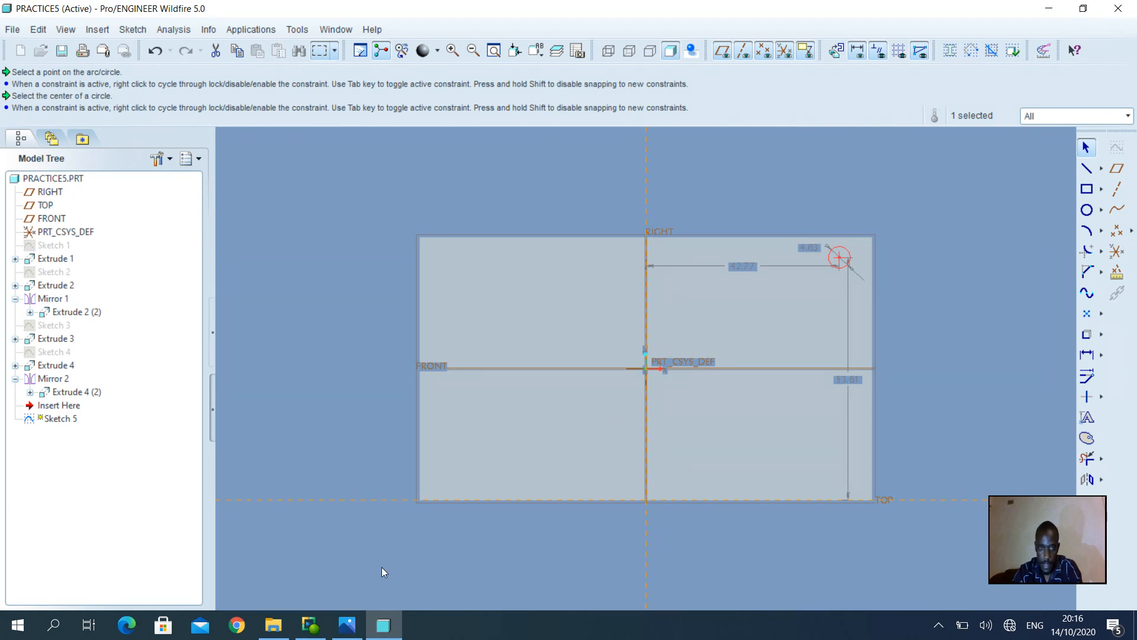
Recheck the drawing in Photos, then dimension the circle's centre from the underside's upper long edge and right end edge
left_click(347, 625)
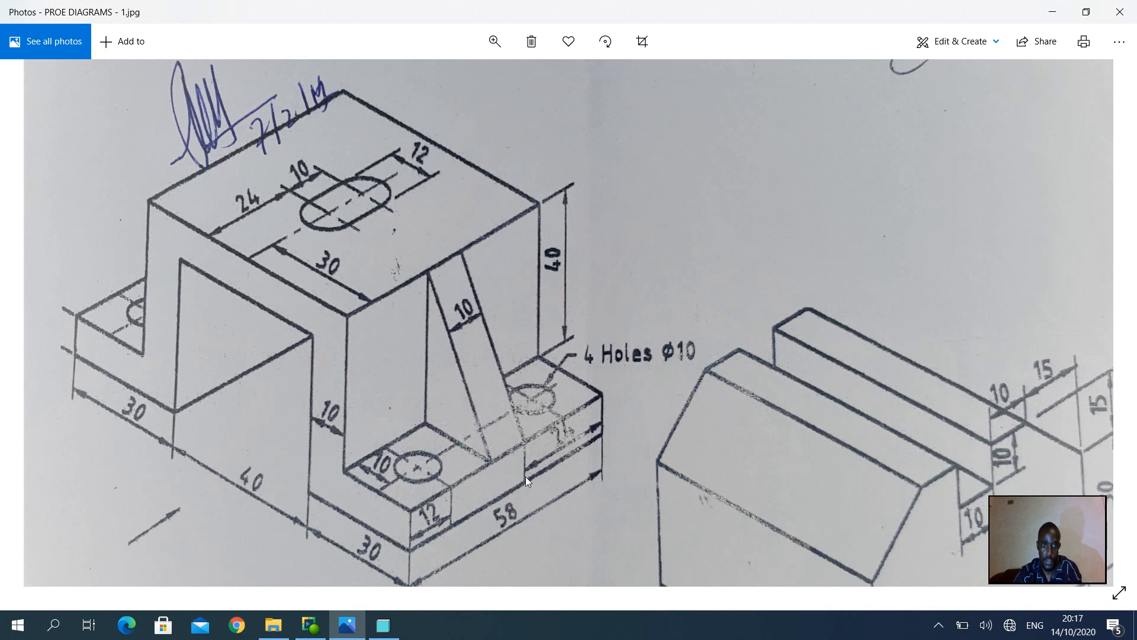
left_click(392, 632)
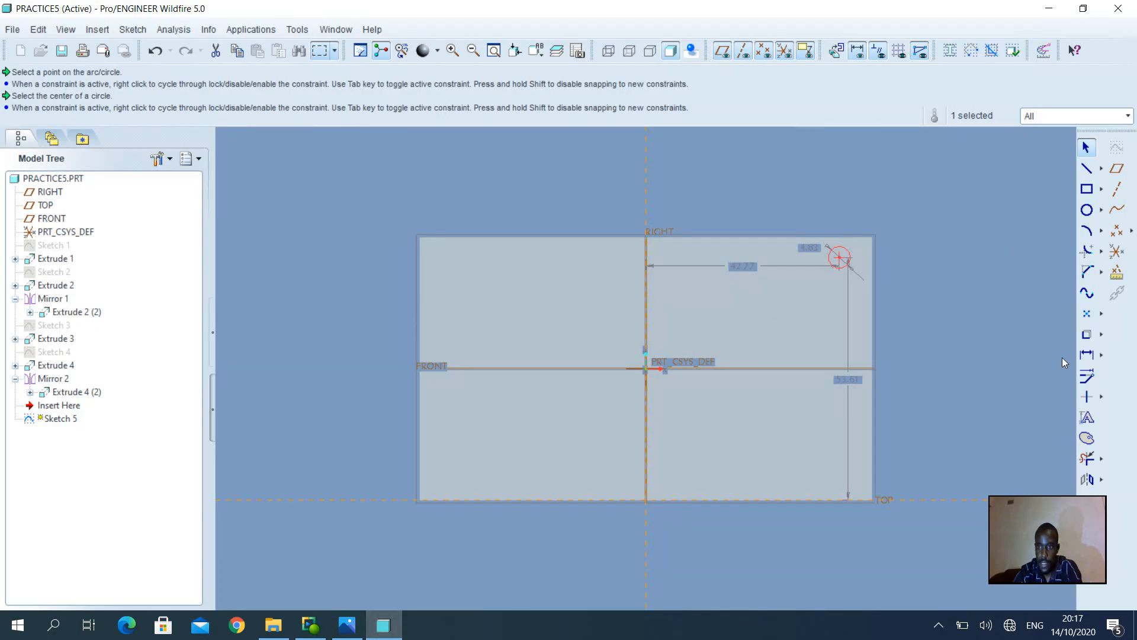
left_click(1087, 355)
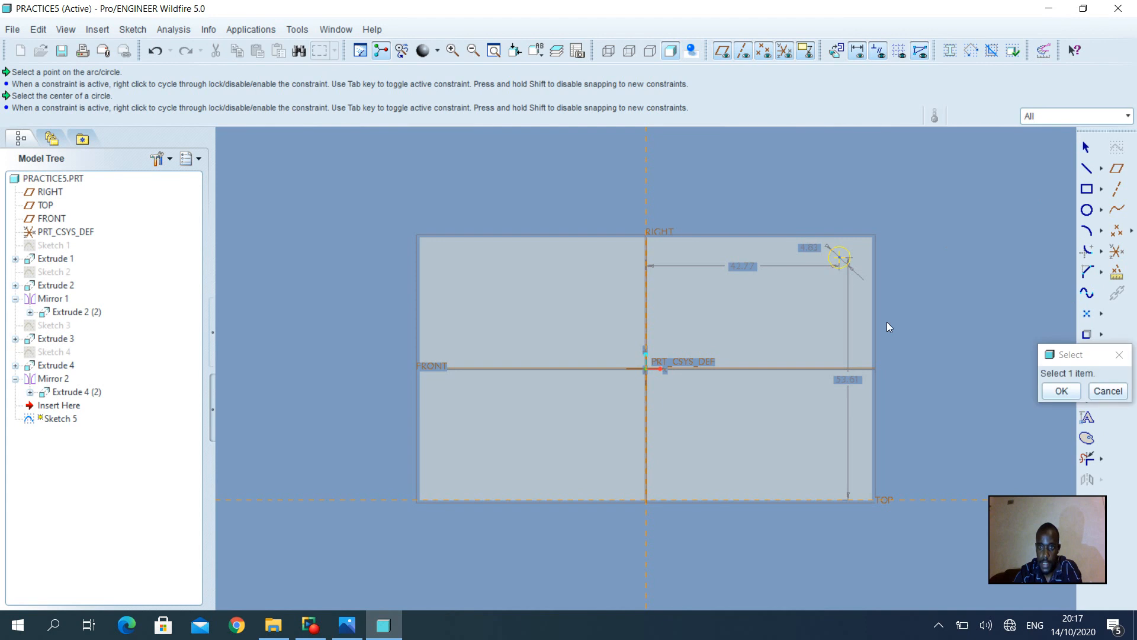
left_click(841, 263)
left_click(840, 237)
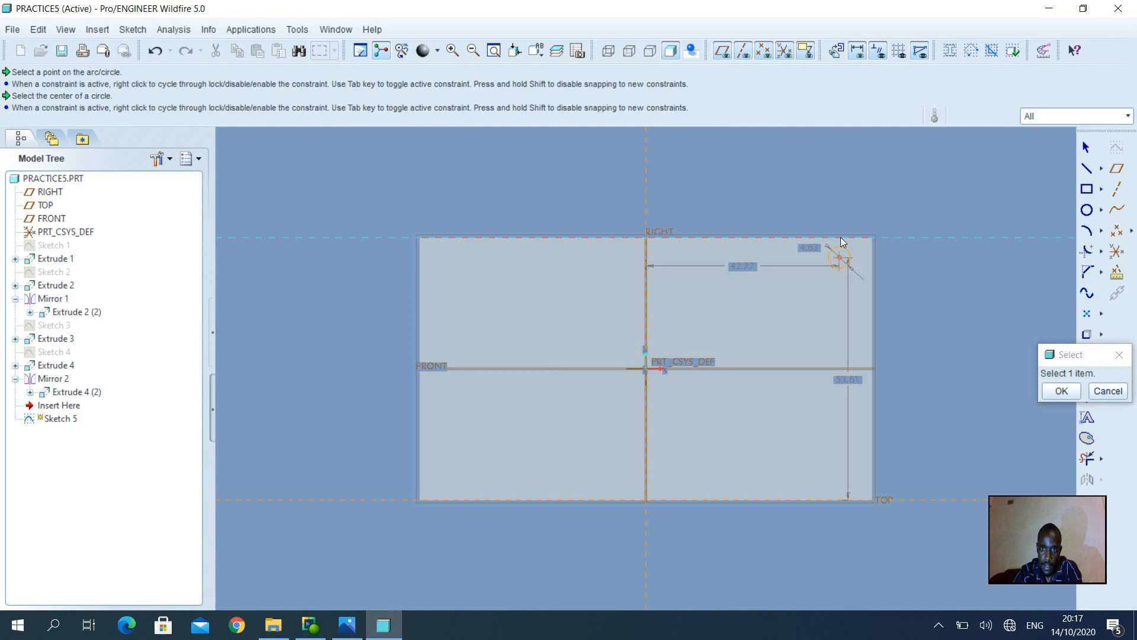
middle_click(905, 250)
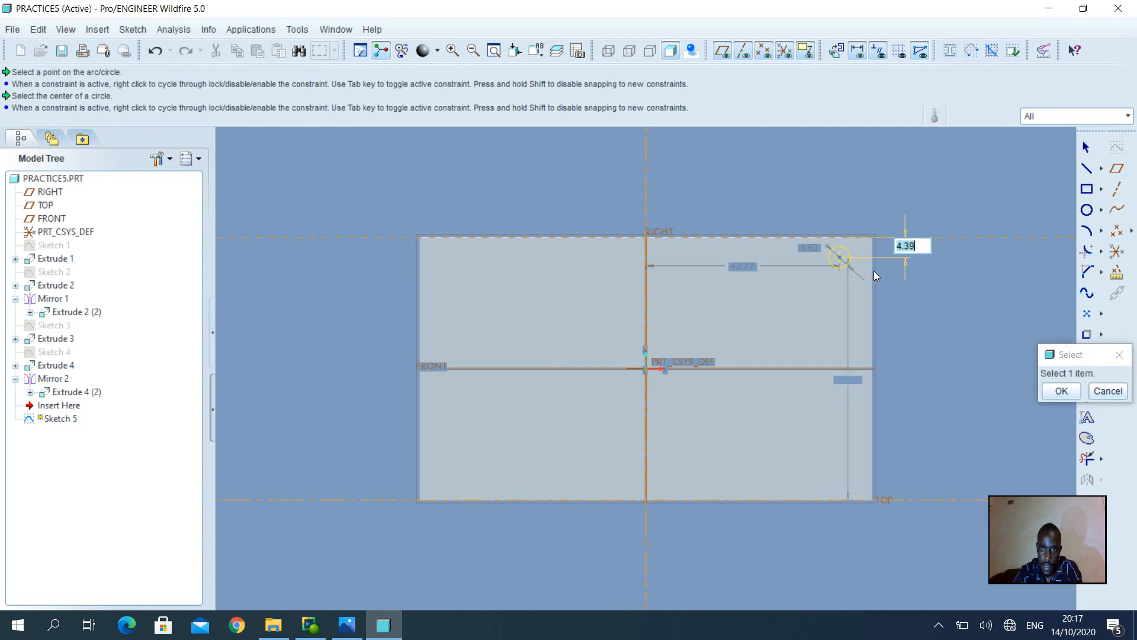
left_click(840, 259)
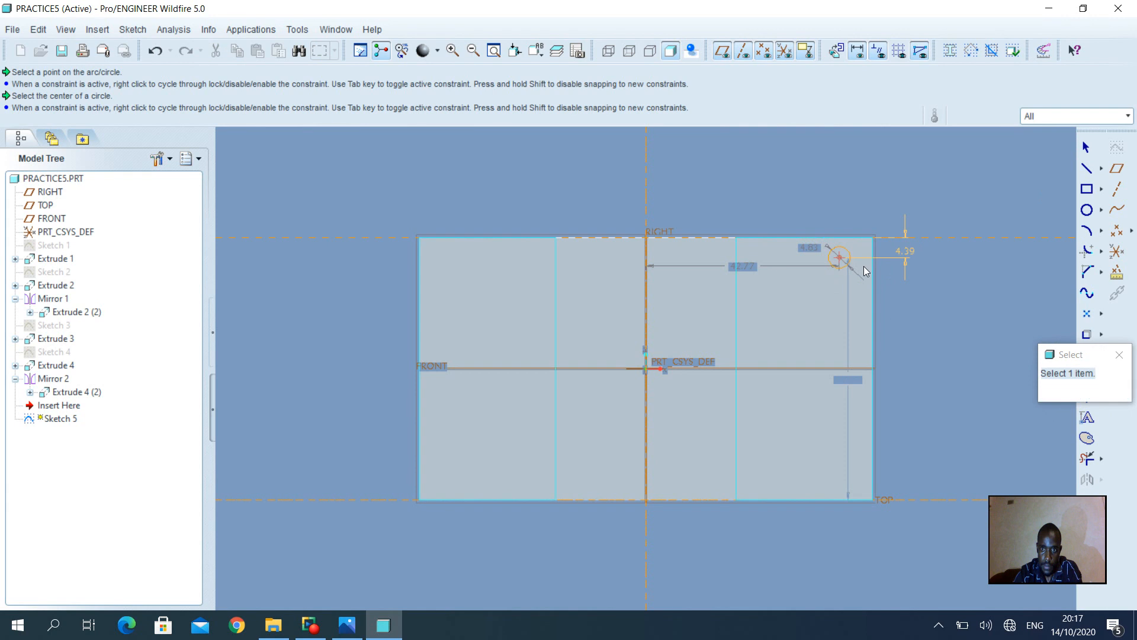
left_click(872, 270)
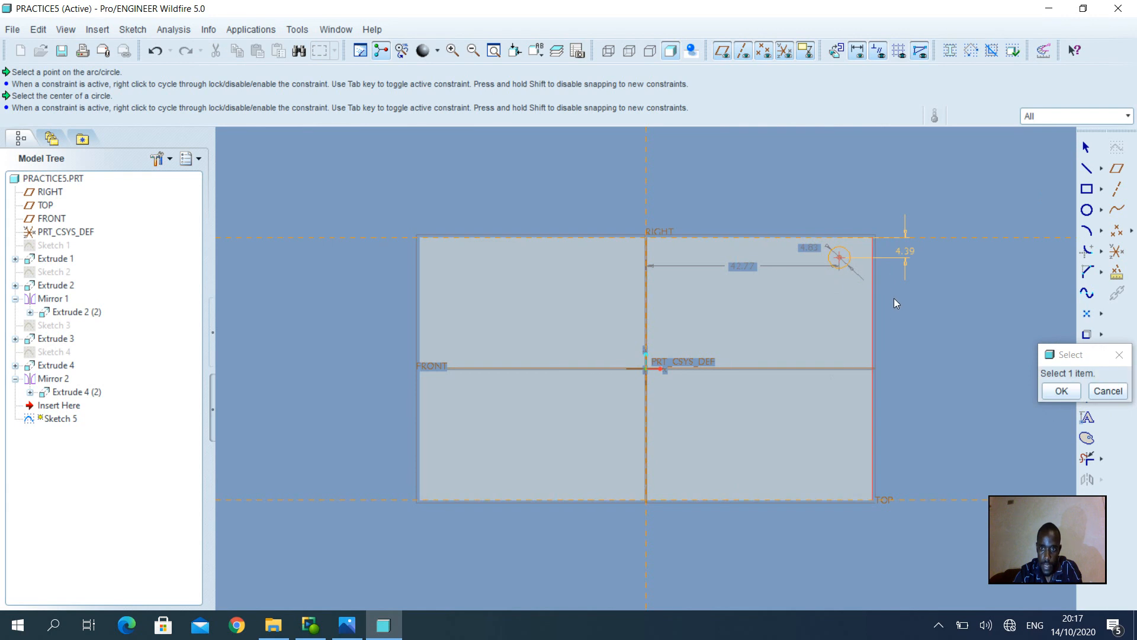
middle_click(894, 299)
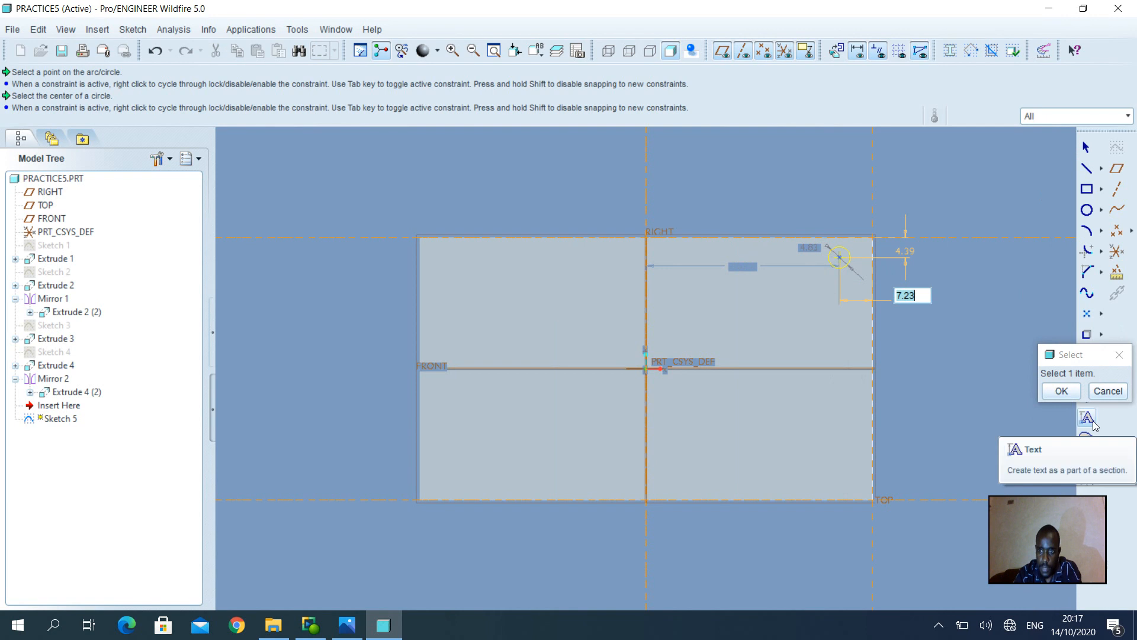
left_click(1063, 391)
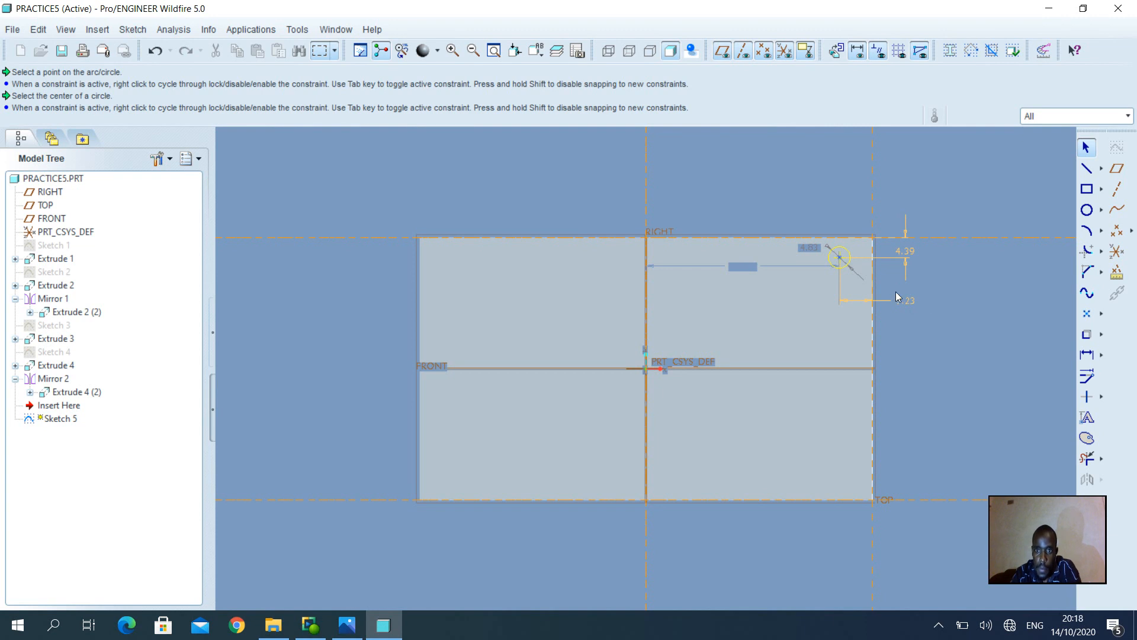
Set the hole circle's diameter to 10 mm, checking the drawing in Photos
double_click(808, 251)
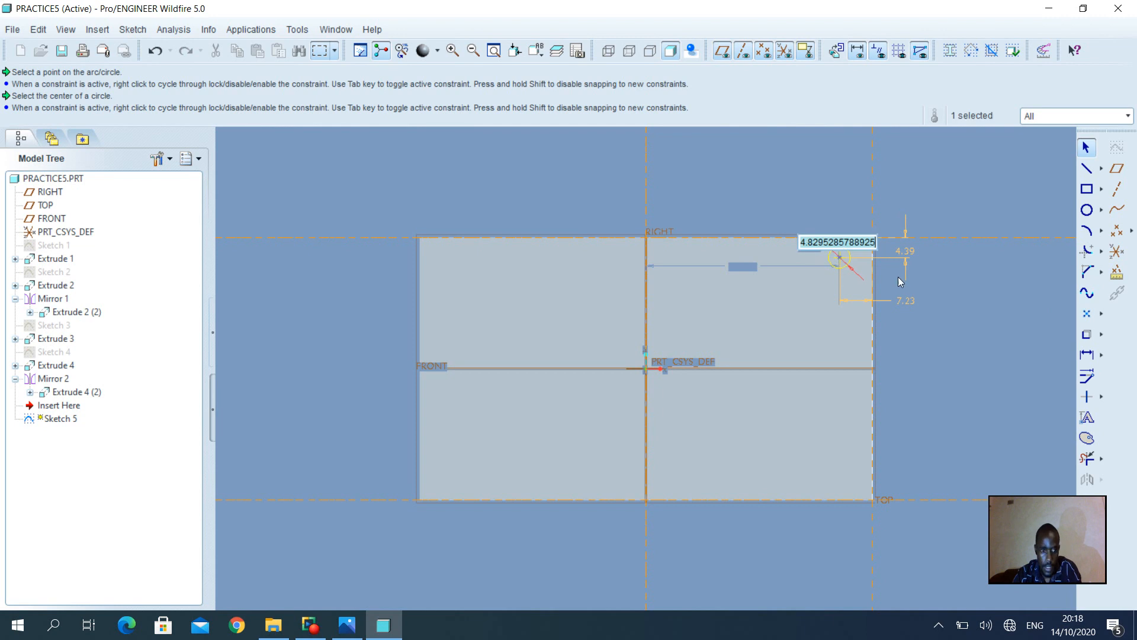
left_click(339, 622)
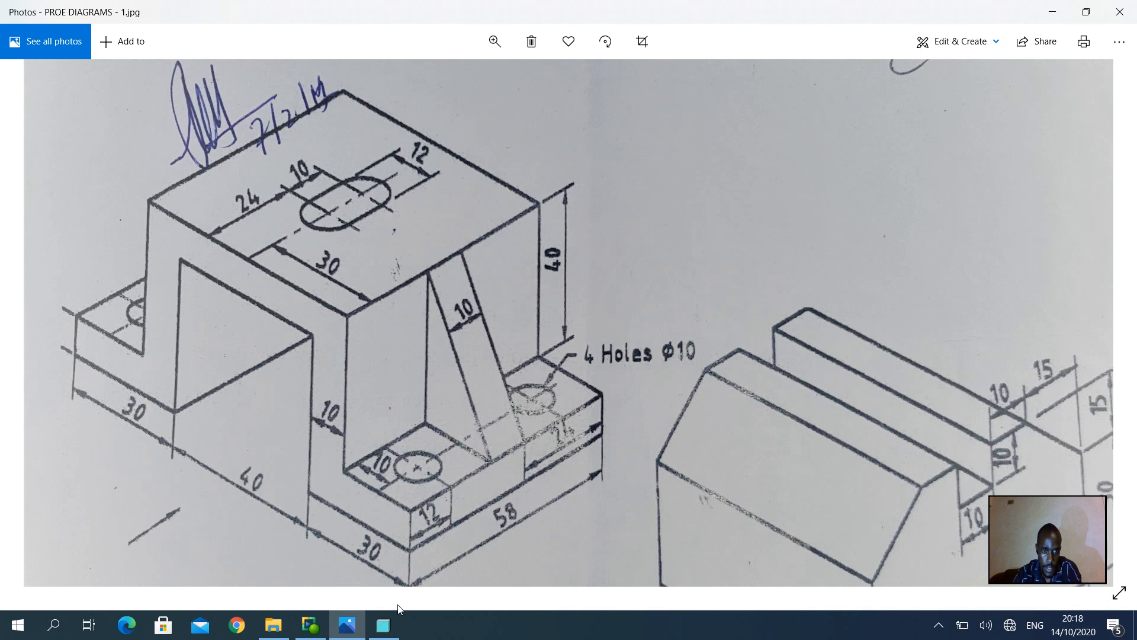
left_click(390, 628)
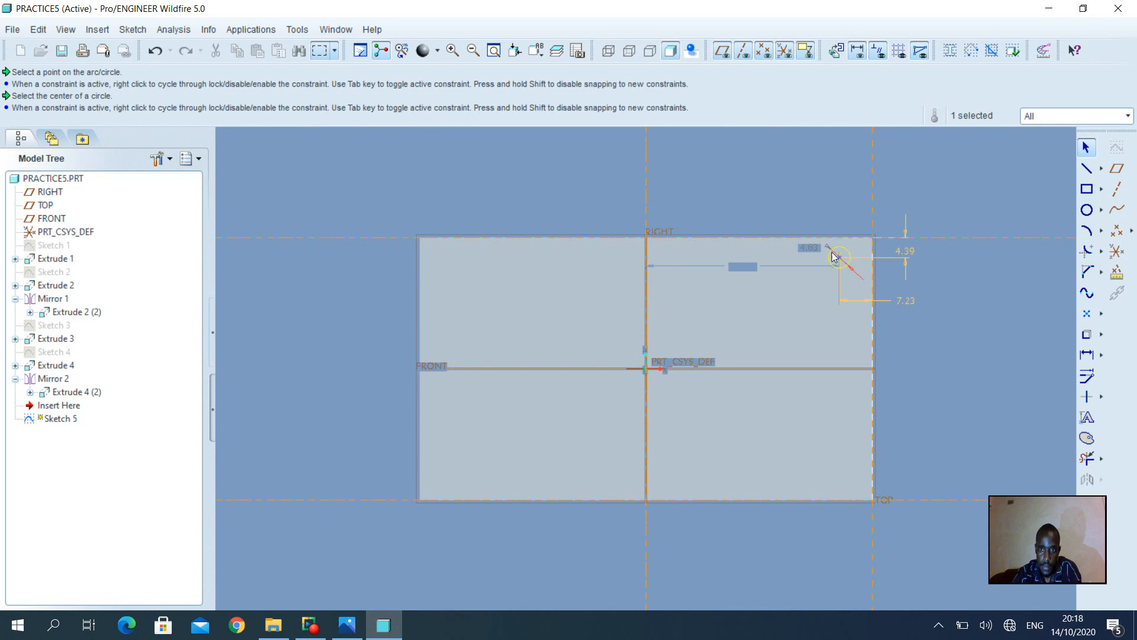
double_click(813, 249)
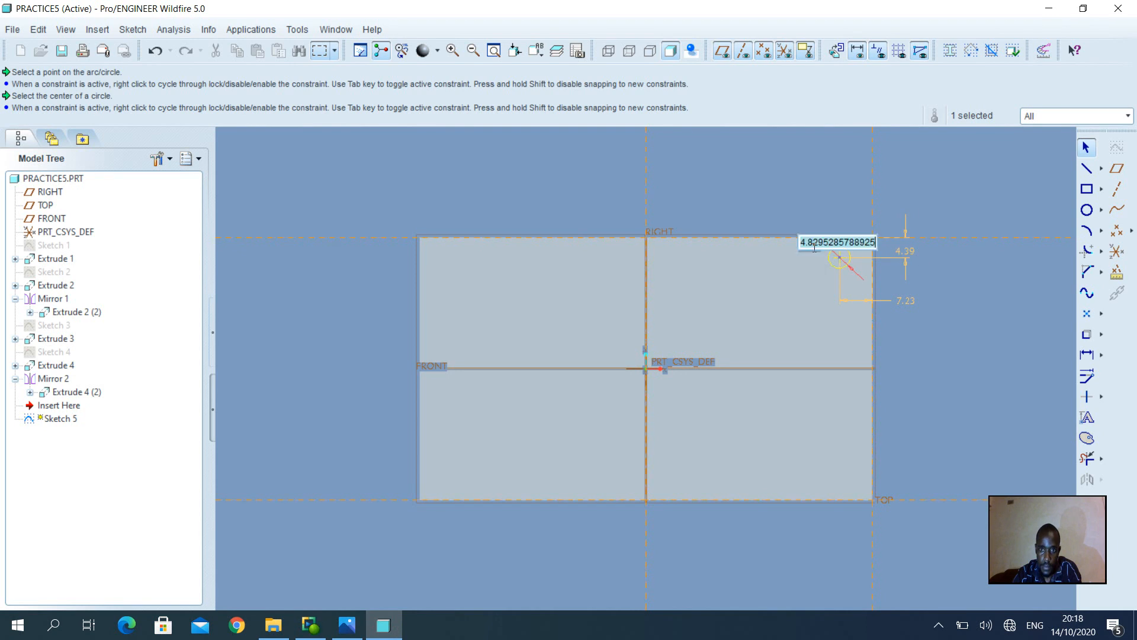
type("10")
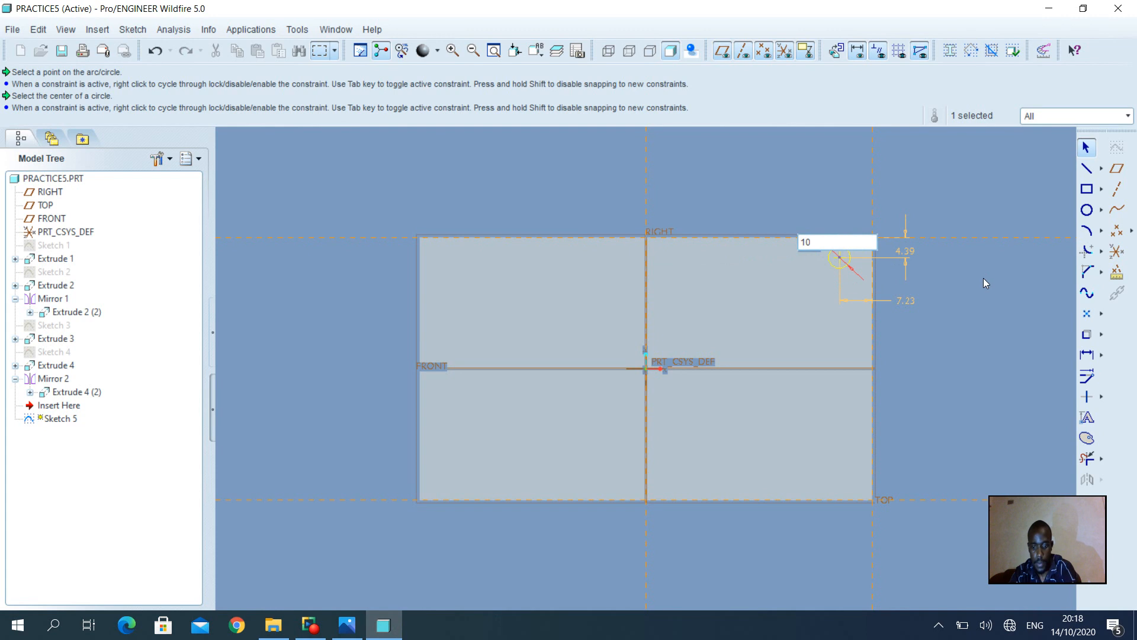
key("Return")
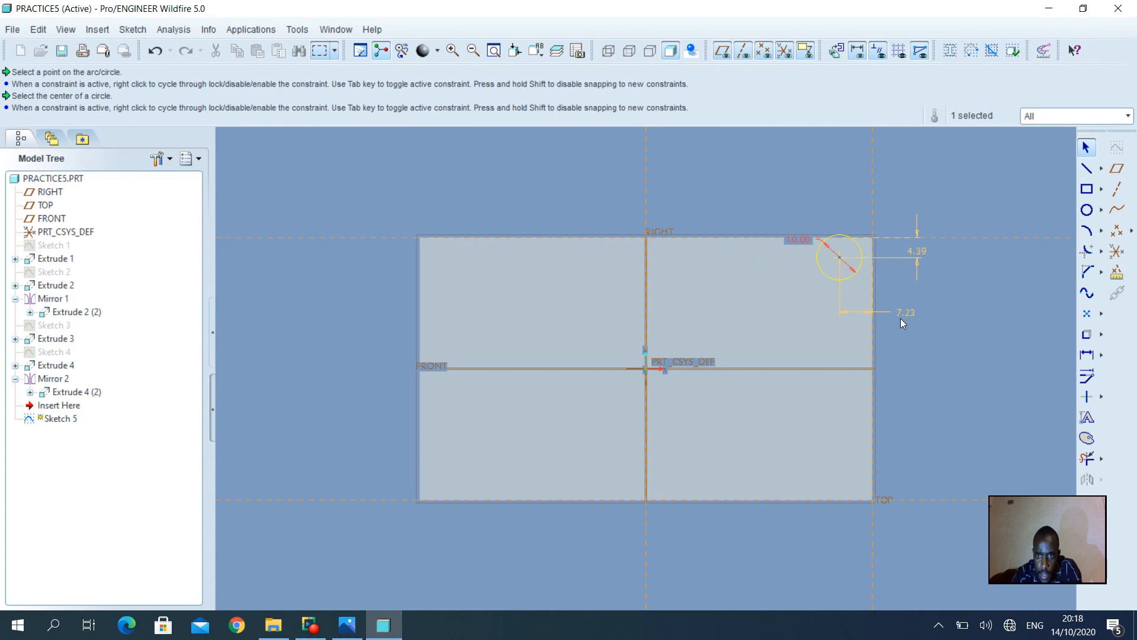
Check the hole position in Photos, then set the circle centre's distance from the underside's upper long edge to 12 mm
double_click(917, 248)
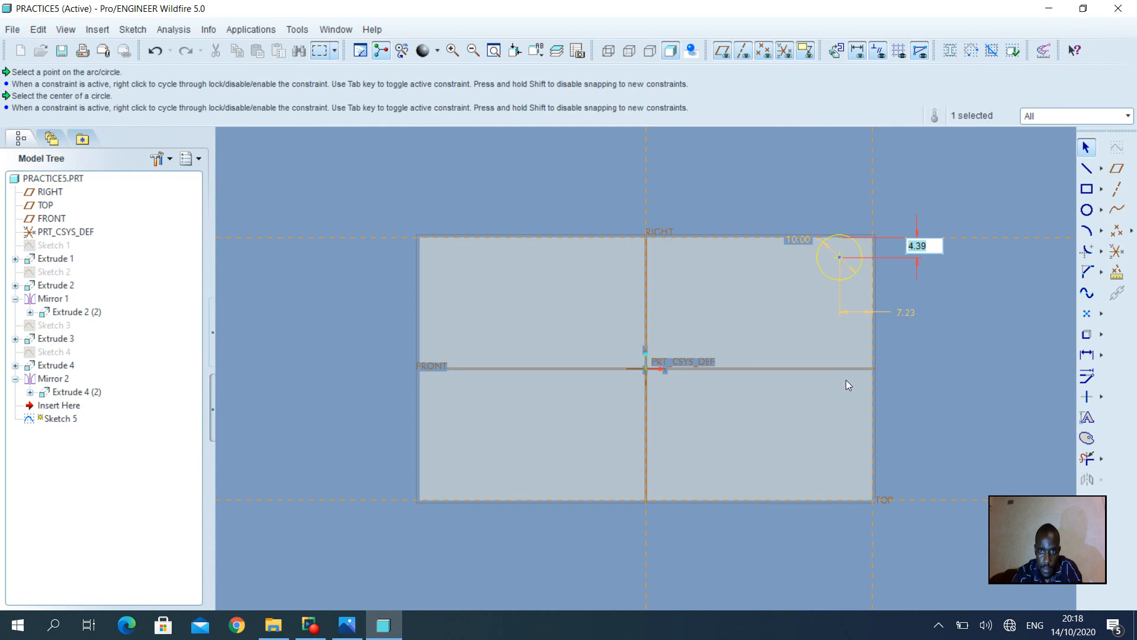
left_click(347, 625)
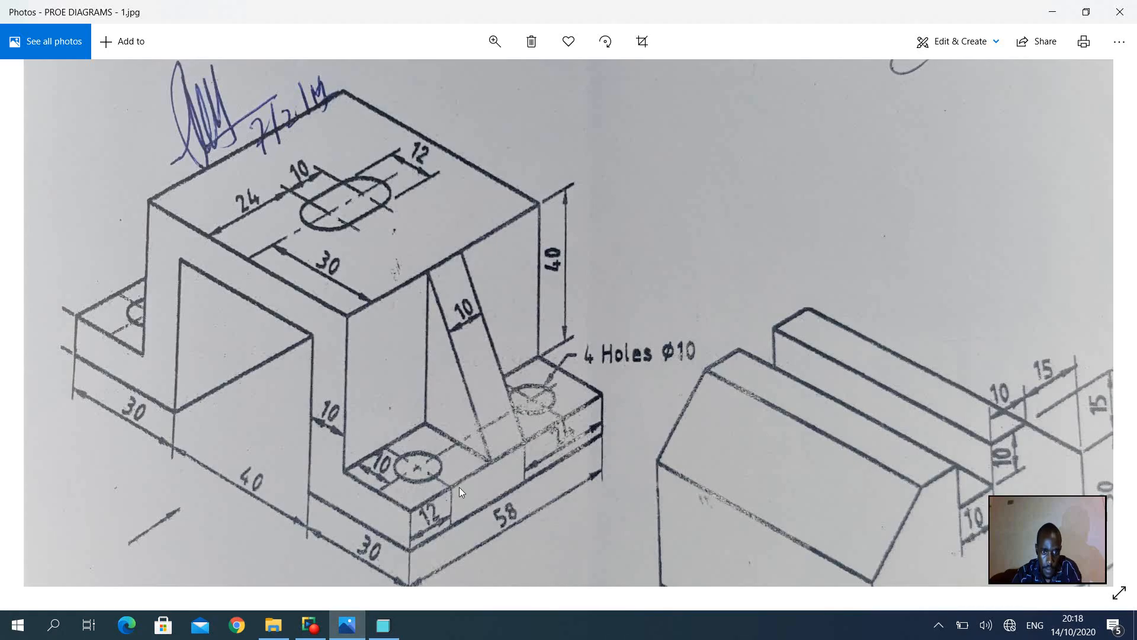
left_click(382, 626)
double_click(918, 248)
type("12")
key("Return")
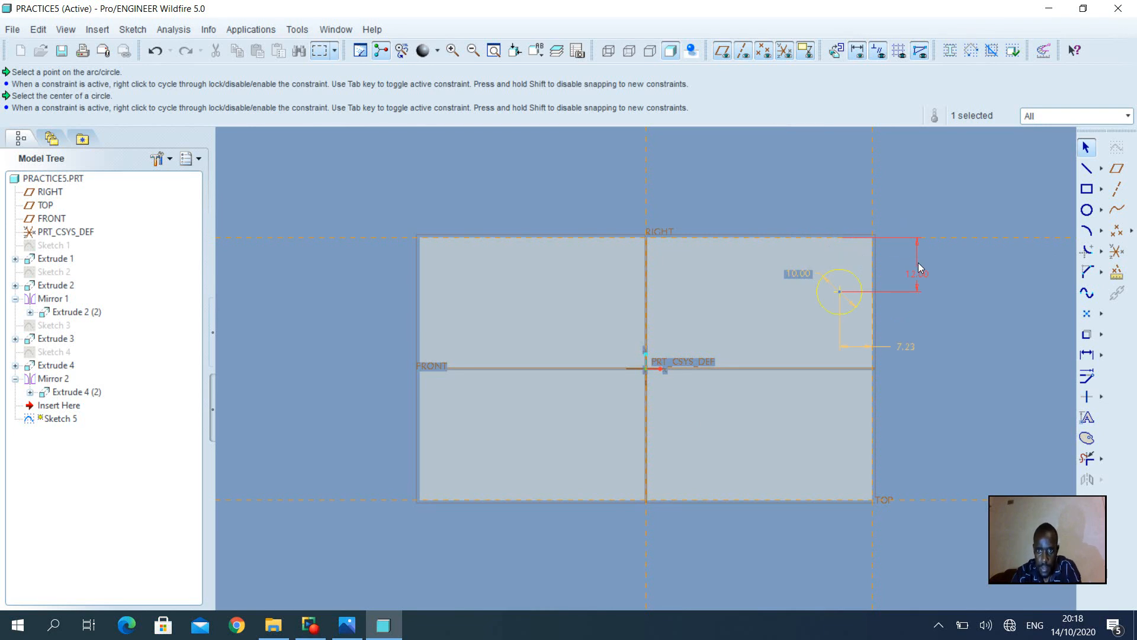
Set the circle centre's distance from the underside's right end edge to 10 mm
double_click(907, 347)
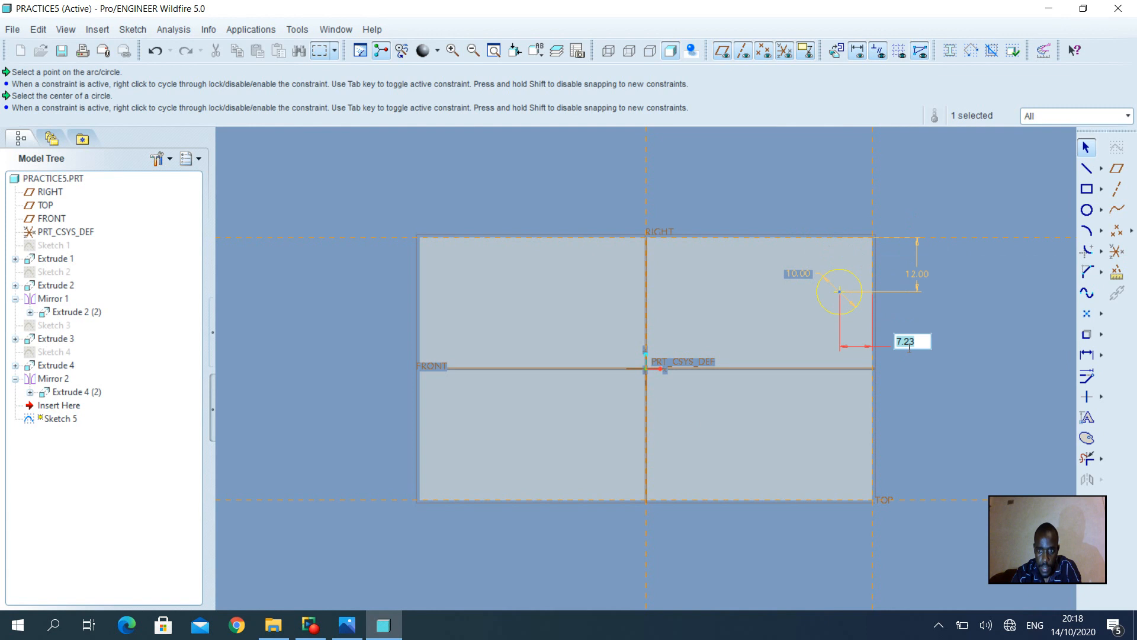
type("10")
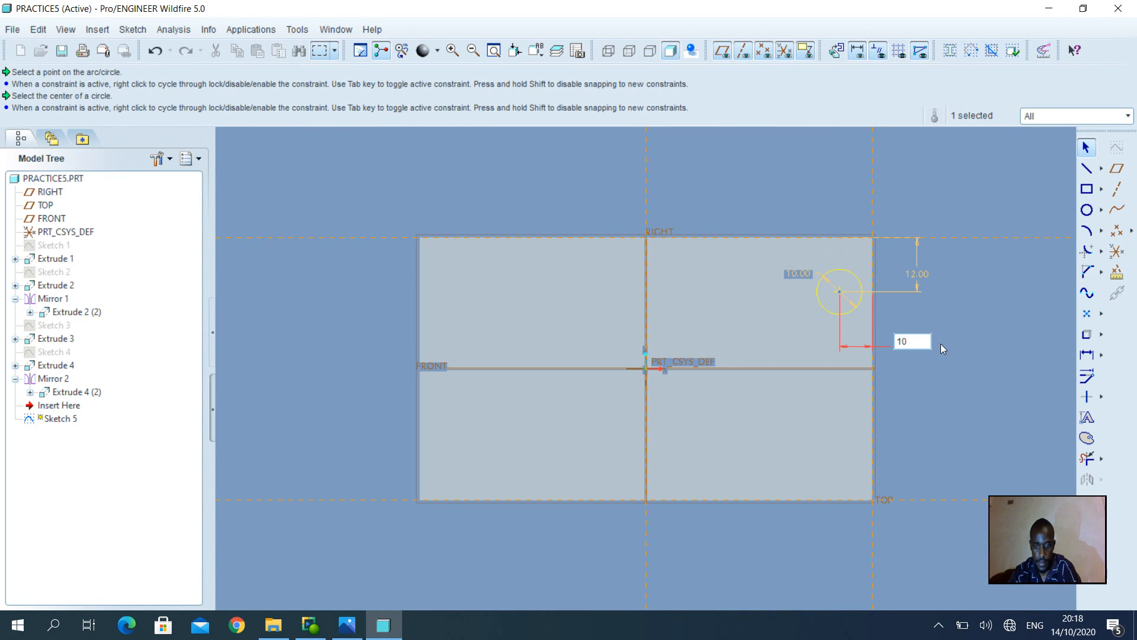
key("Return")
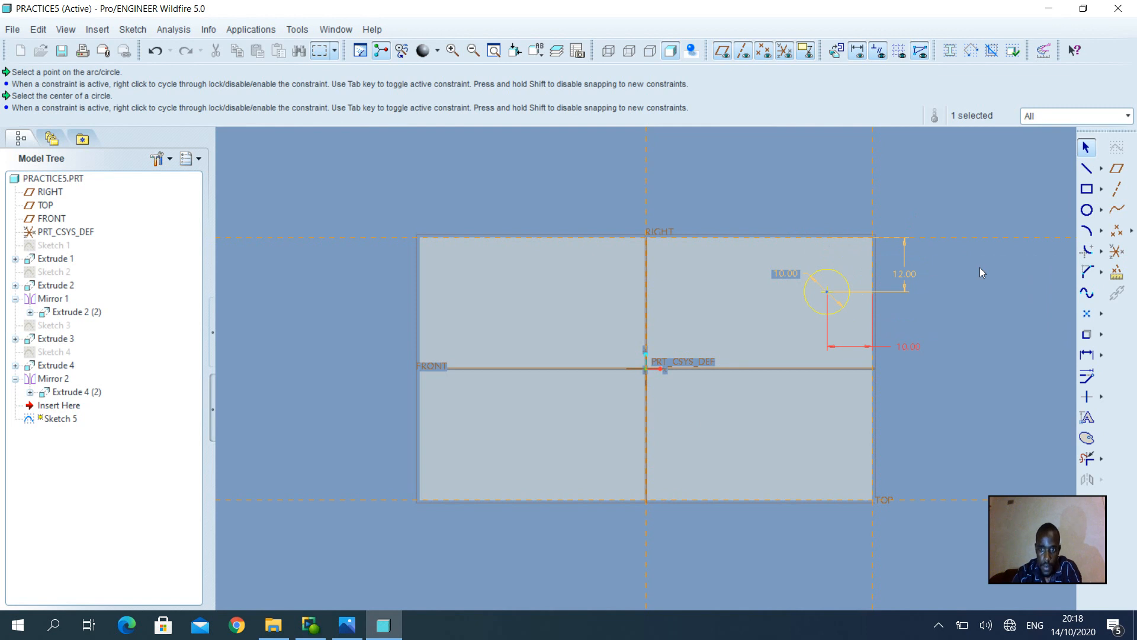
Compare the hole position with the drawing in Photos, then finish the hole sketch
left_click(1068, 523)
left_click_drag(1067, 523, 1035, 546)
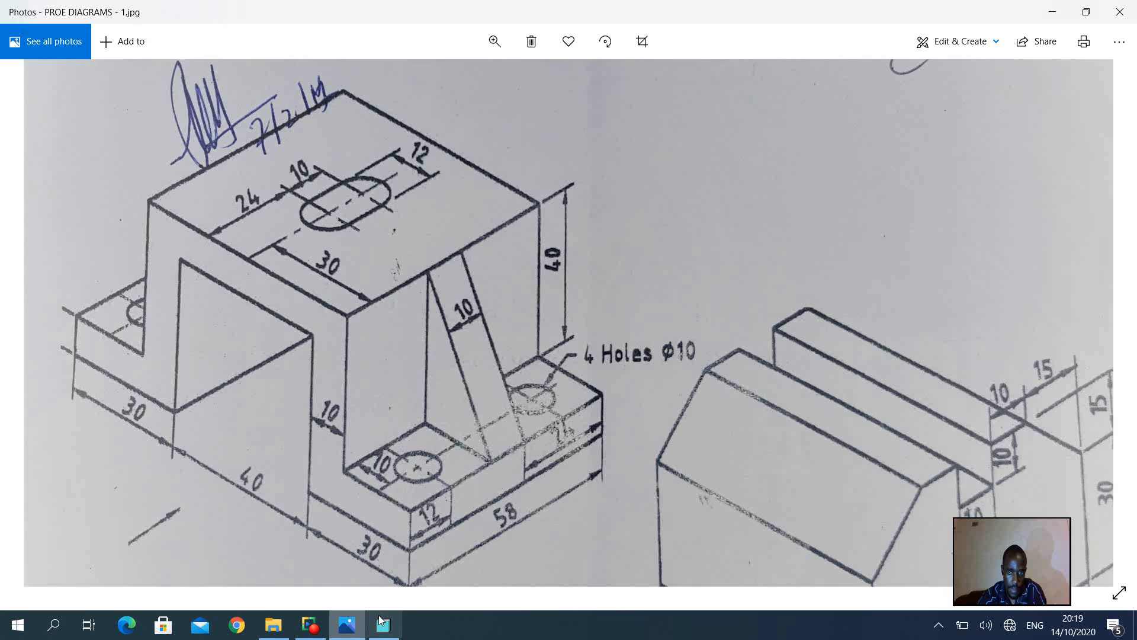
left_click(347, 625)
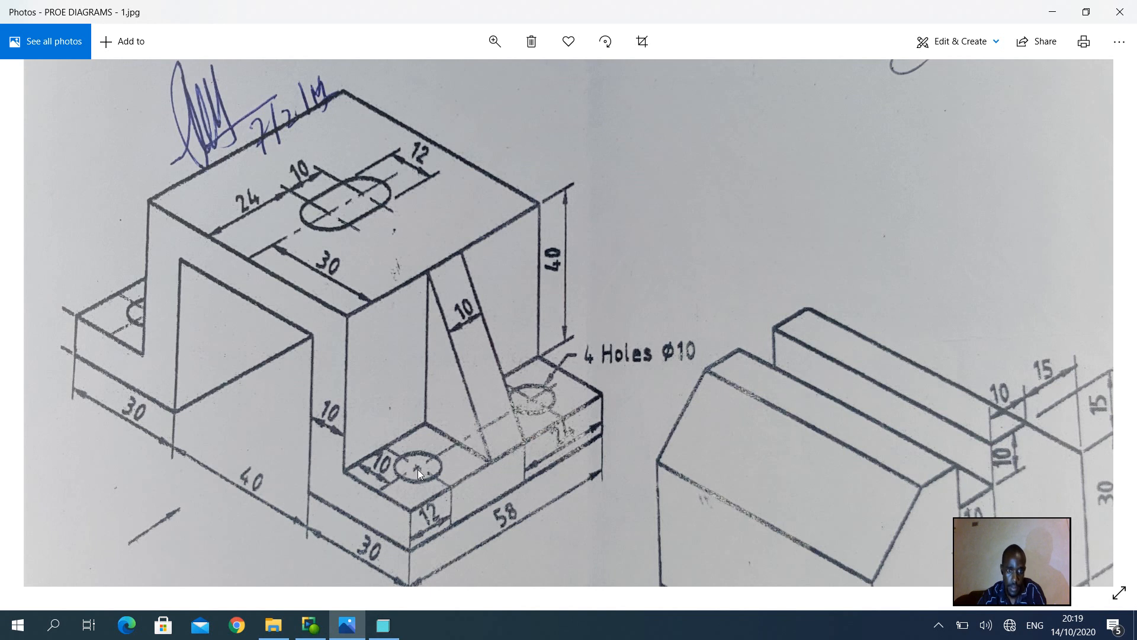
left_click(384, 625)
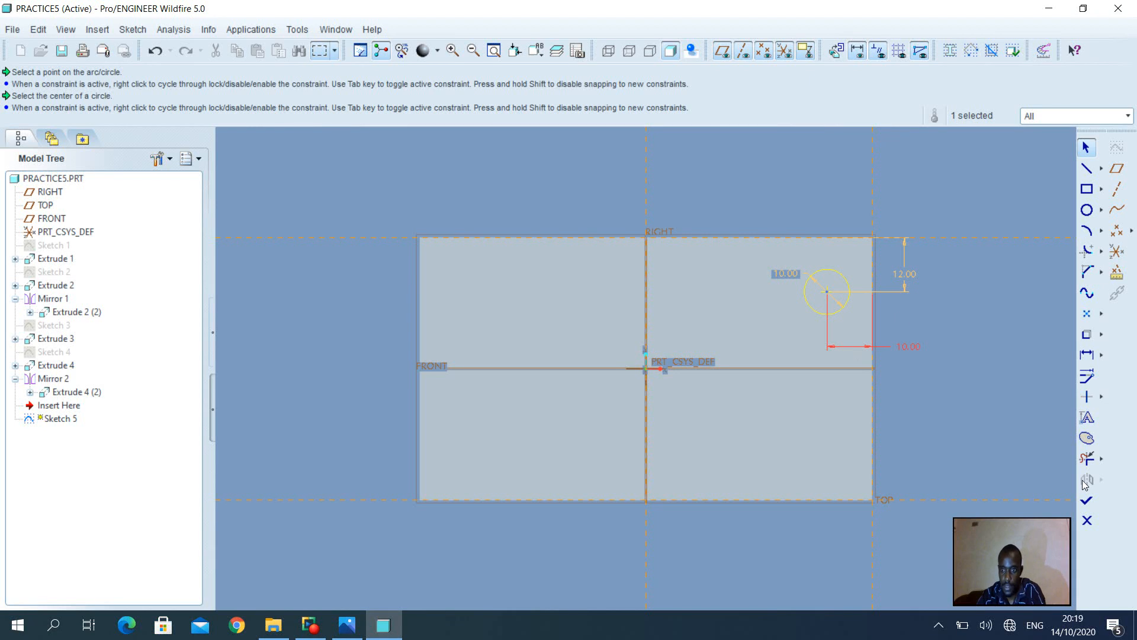
left_click(1087, 500)
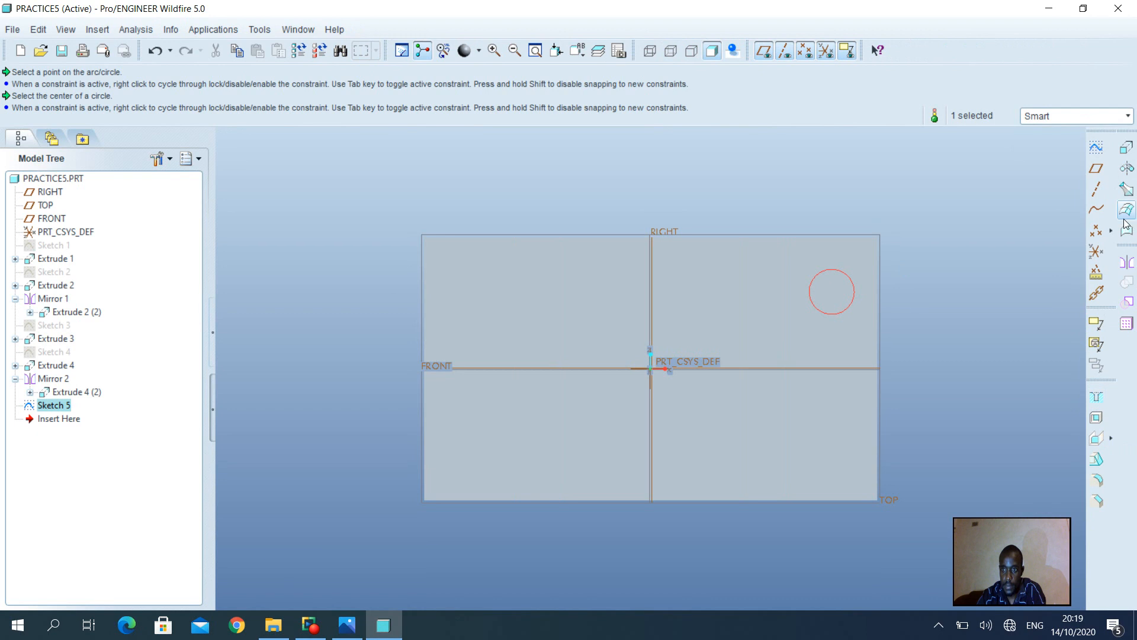
Extrude the circle 31.49 mm upward into the part as a material-removing cut to make the first flange hole
left_click(1126, 149)
middle_click_drag(603, 237, 594, 334)
left_click(813, 525)
left_click(208, 96)
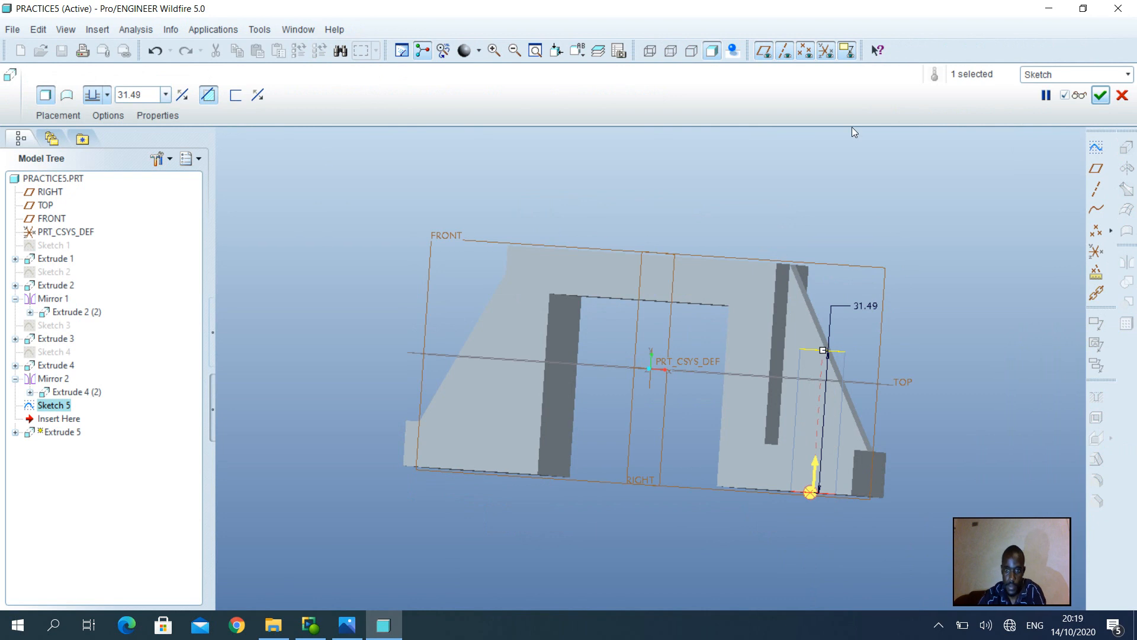
left_click(1100, 96)
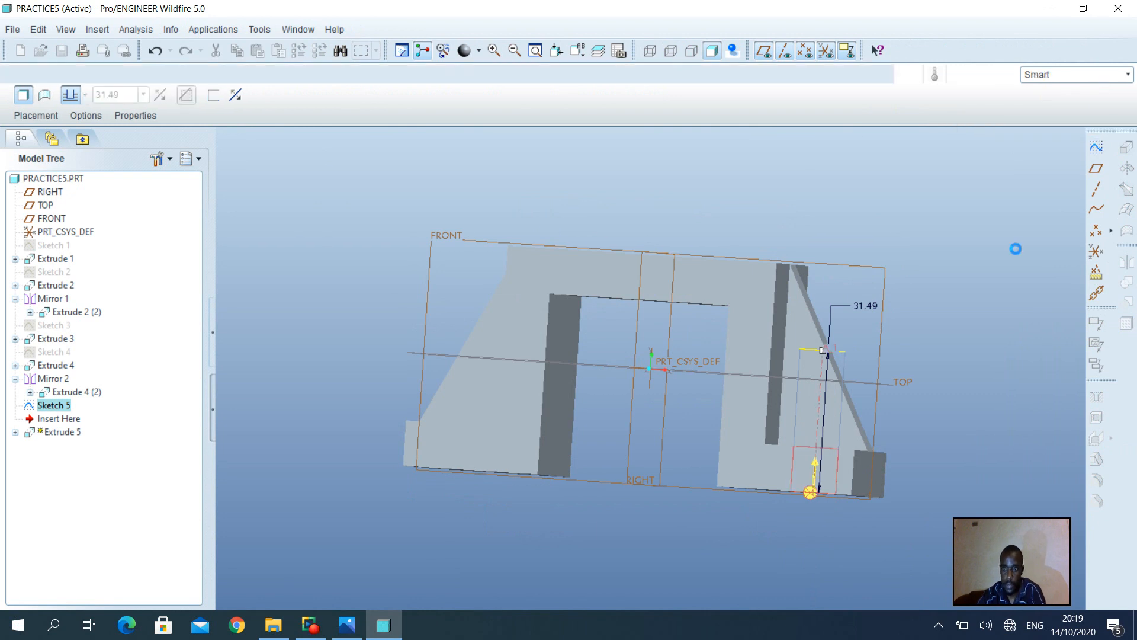
middle_click_drag(894, 292, 838, 346)
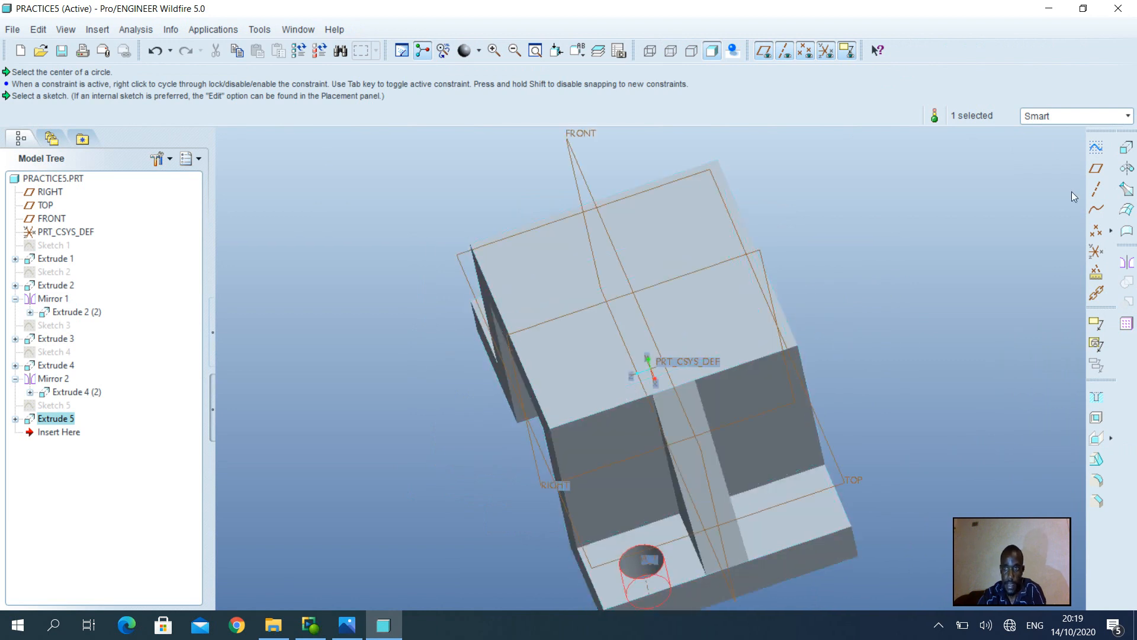
Mirror the flange hole about the FRONT plane to the other side of the rib
left_click_drag(1047, 558, 1056, 558)
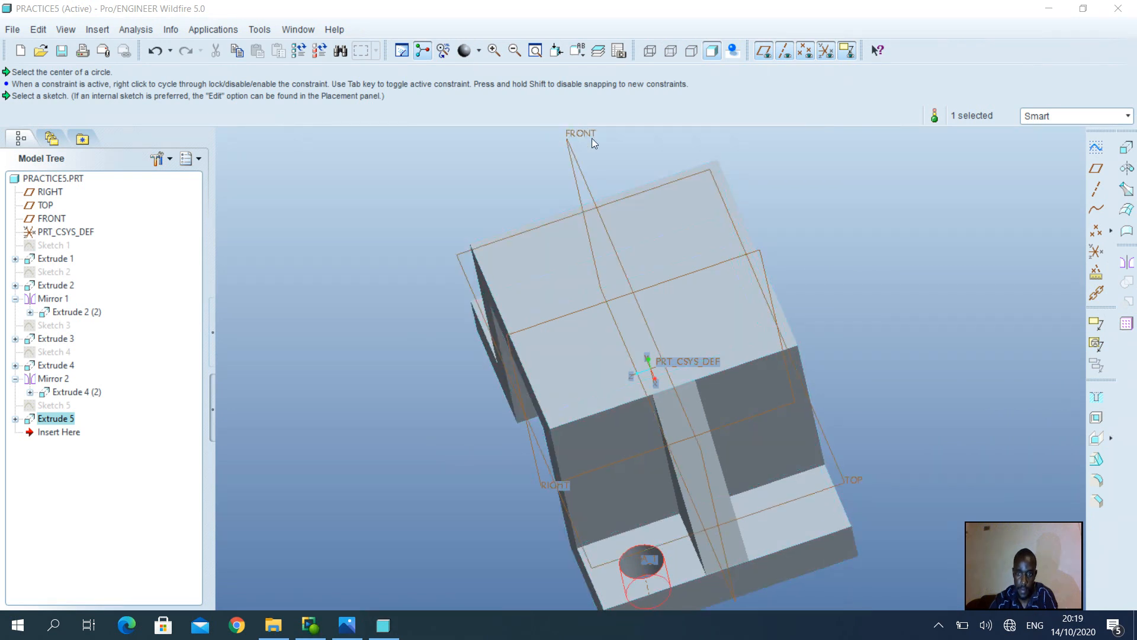
left_click(1127, 262)
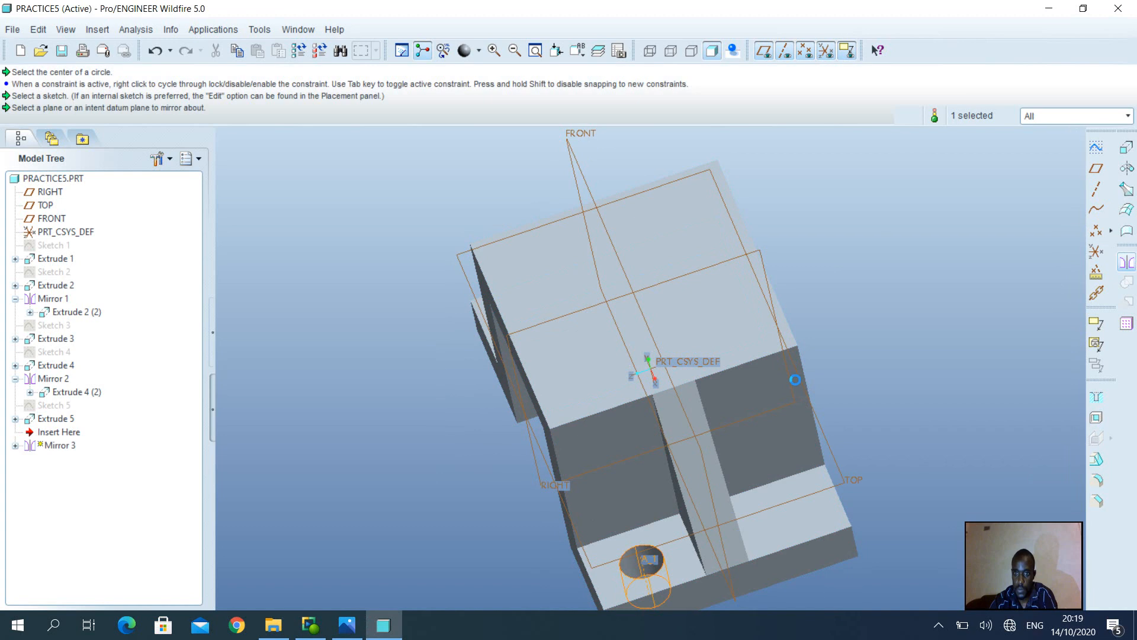
left_click(579, 131)
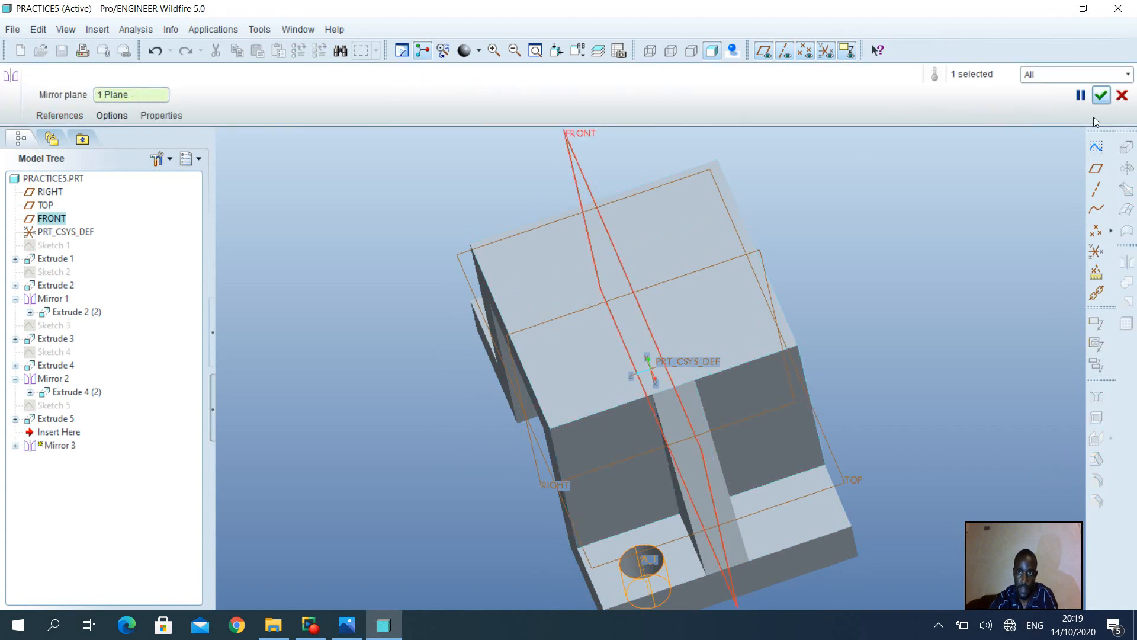
left_click(1105, 94)
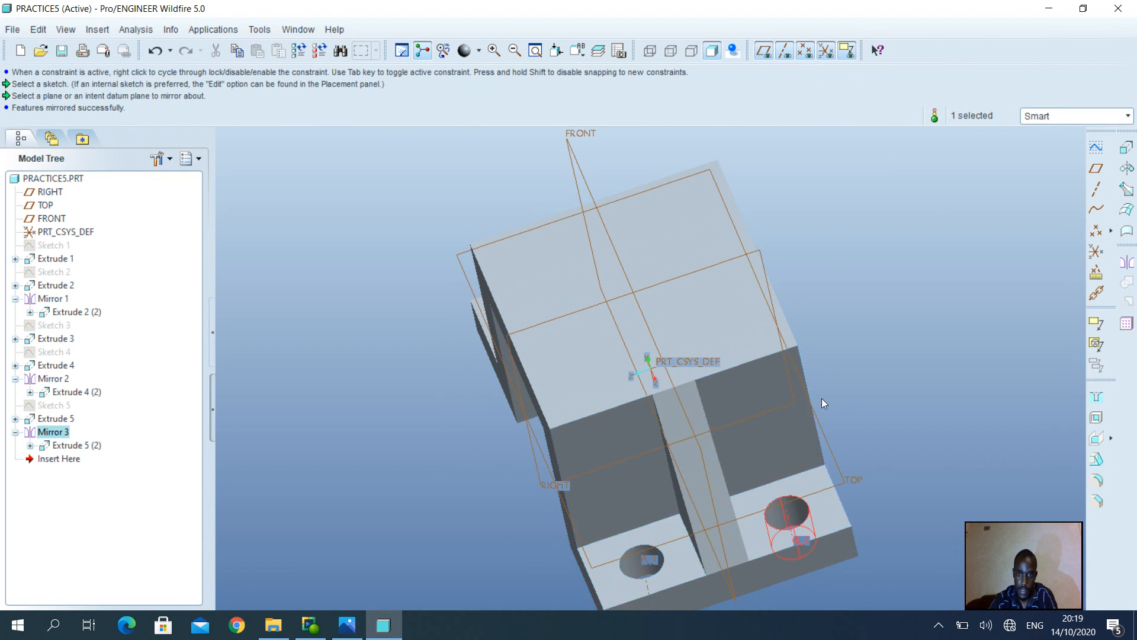
middle_click_drag(819, 429, 726, 443)
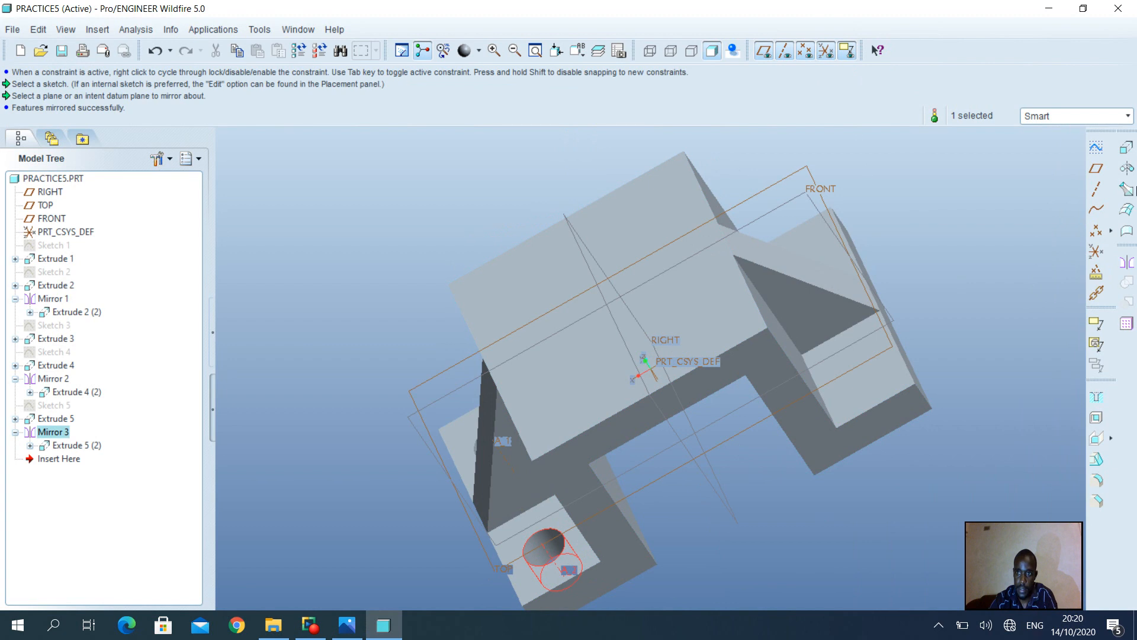
Mirror the second hole about the RIGHT plane onto the opposite flange
left_click(1126, 149)
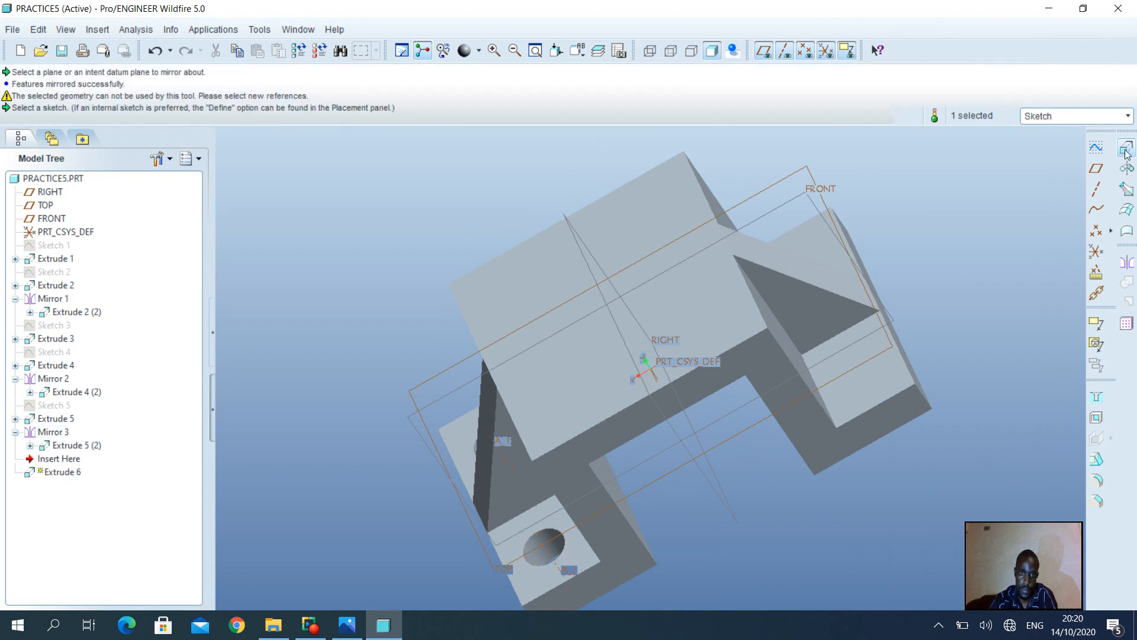
left_click(1121, 95)
left_click(1126, 262)
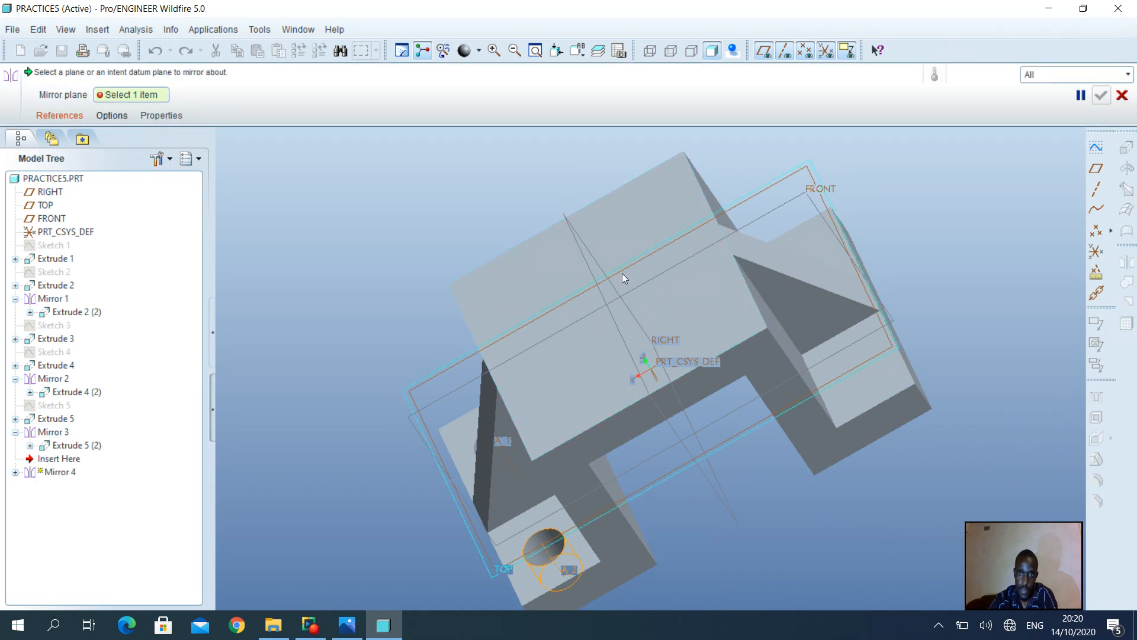
left_click(592, 252)
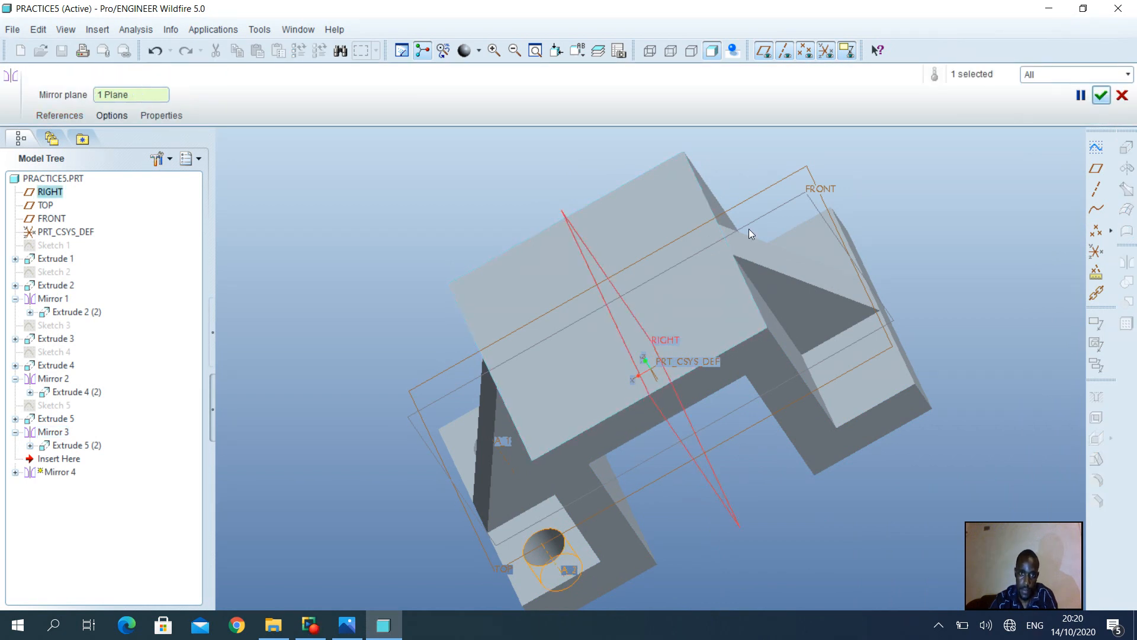
left_click(1101, 95)
middle_click_drag(922, 200, 867, 236)
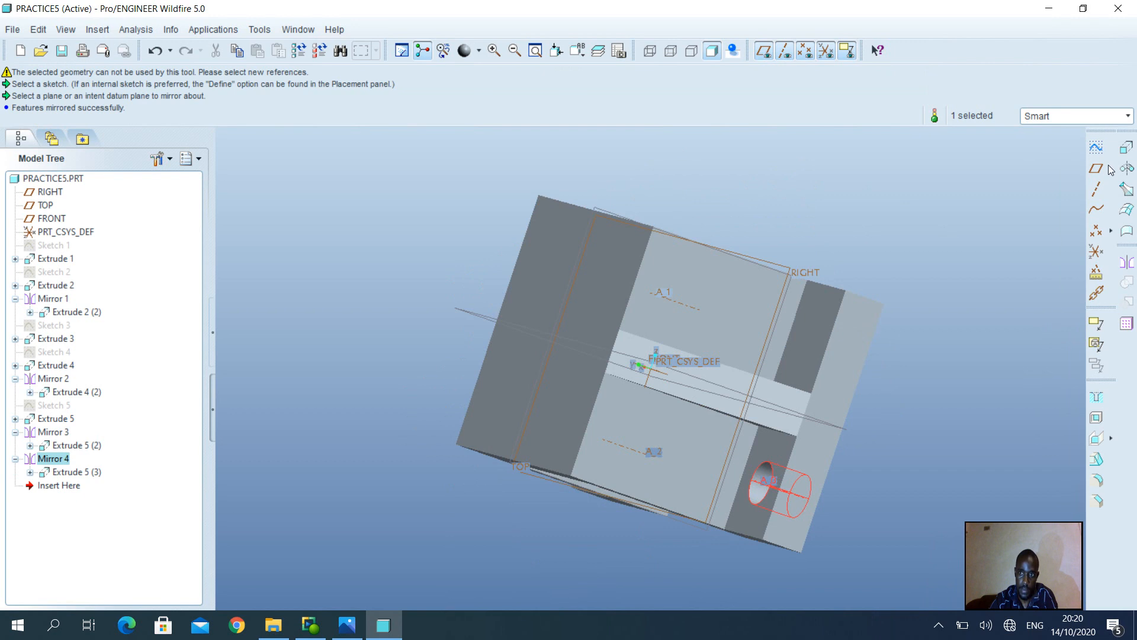
Mirror the opposite flange's hole about the FRONT plane to make the fourth hole
left_click(1127, 262)
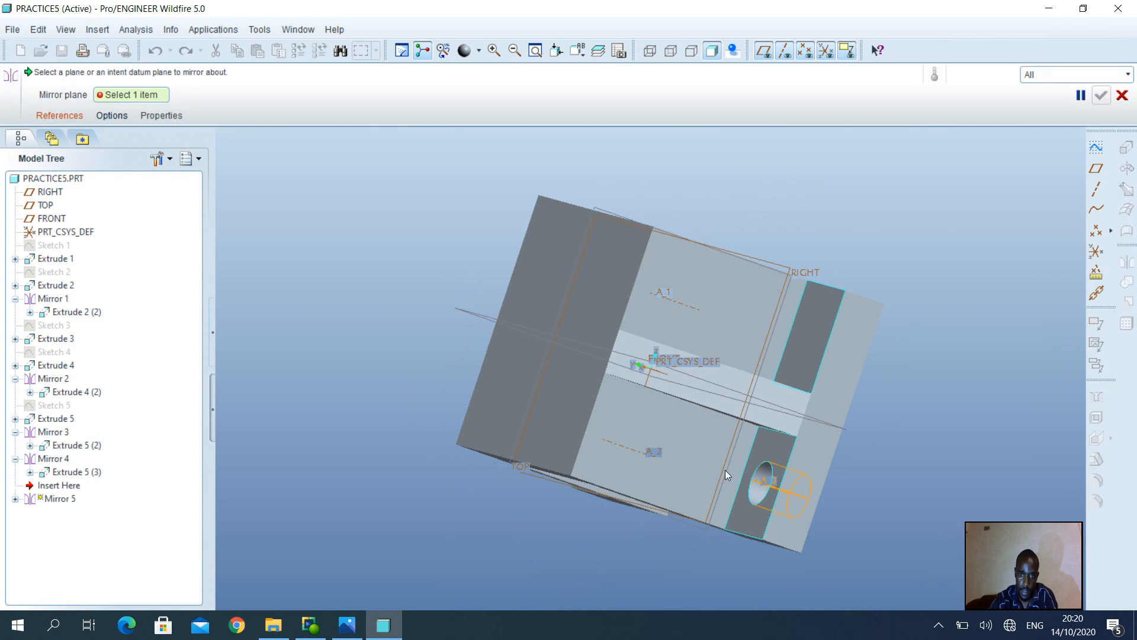
left_click(523, 330)
left_click(1103, 96)
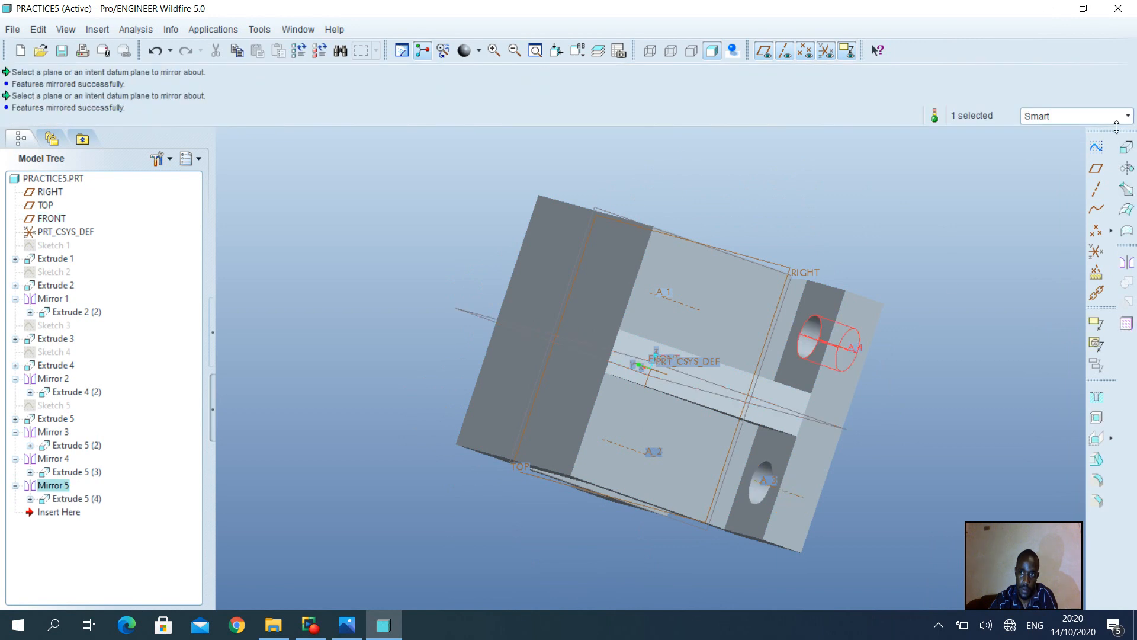
mouse_move(738, 324)
middle_mouse_down()
mouse_move(782, 254)
mouse_move(776, 222)
mouse_move(853, 183)
mouse_move(940, 196)
mouse_move(1041, 173)
mouse_move(1133, 229)
mouse_move(1133, 274)
mouse_move(1130, 263)
mouse_move(1070, 265)
mouse_move(1120, 275)
mouse_move(955, 350)
middle_mouse_up()
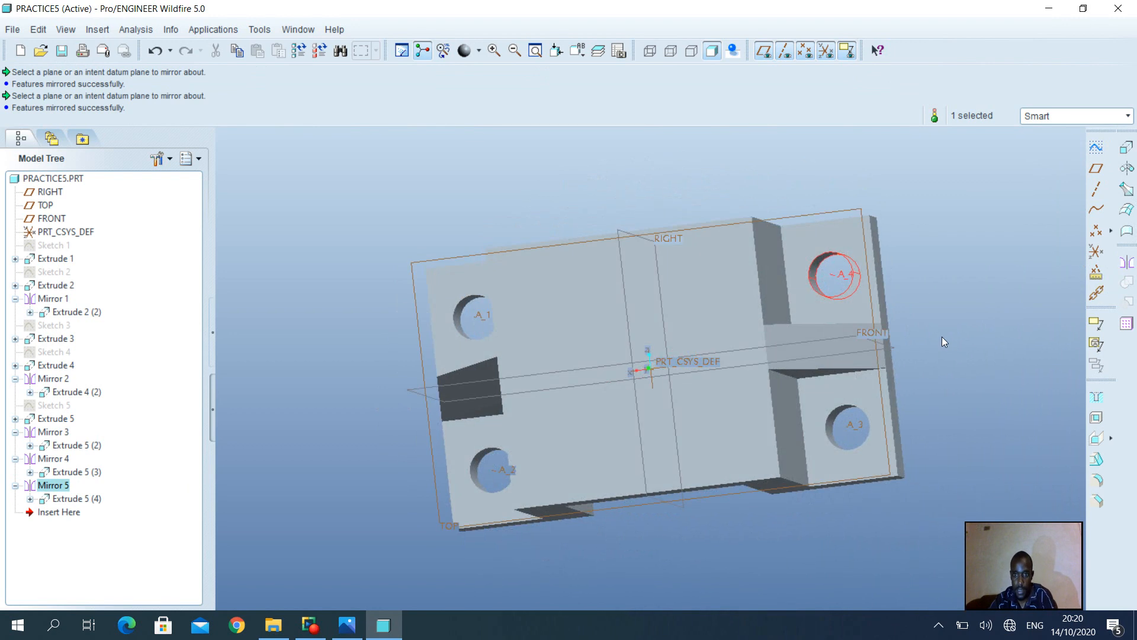
Check the slot in the Photos drawing, then start a sketch on the bracket's top face with the default orientation
left_click(347, 625)
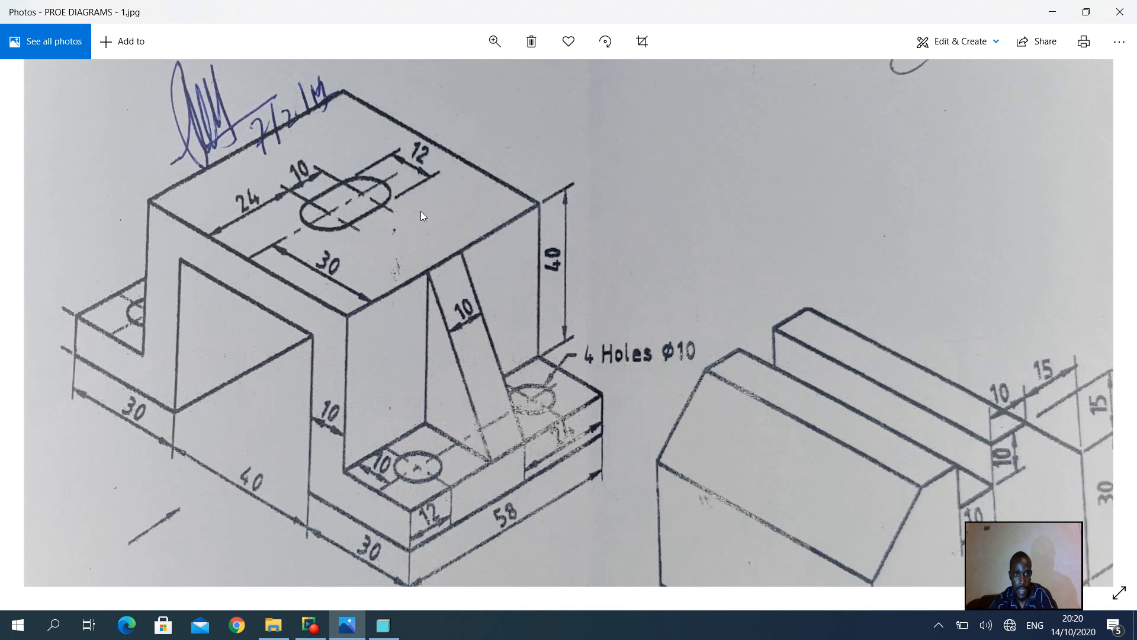
key("alt+Tab")
left_click(686, 312)
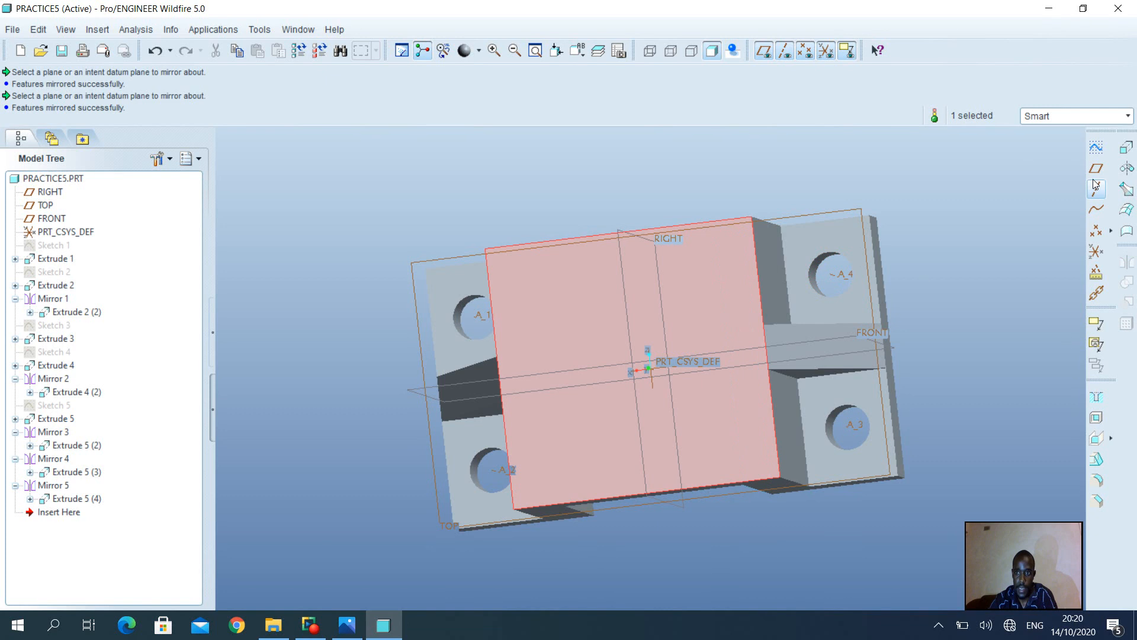
left_click(1098, 150)
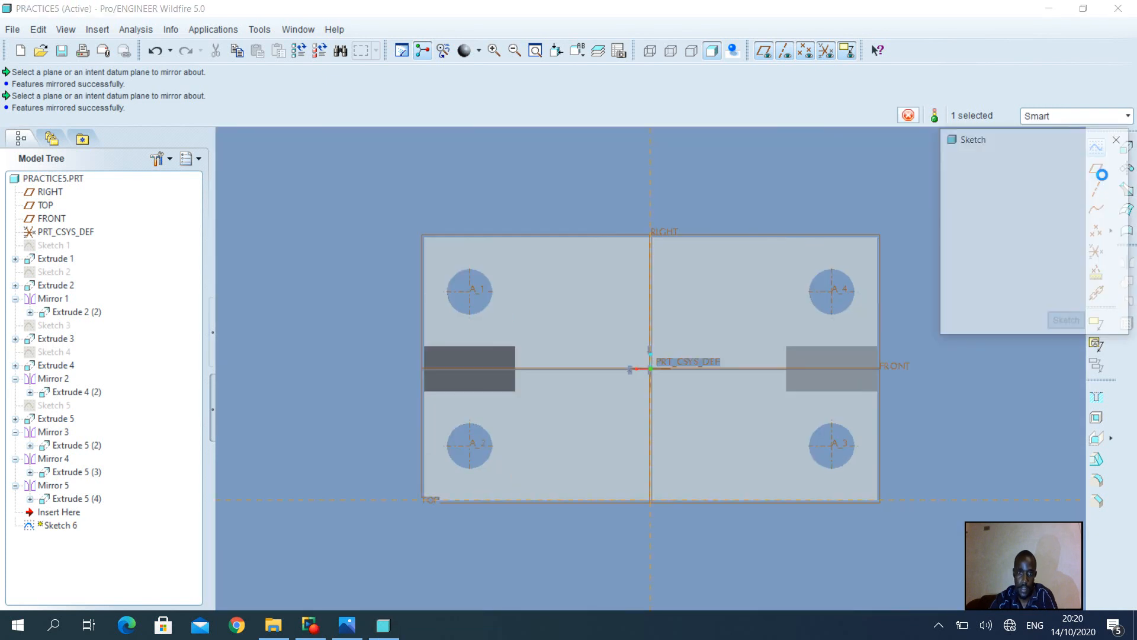
left_click(1068, 323)
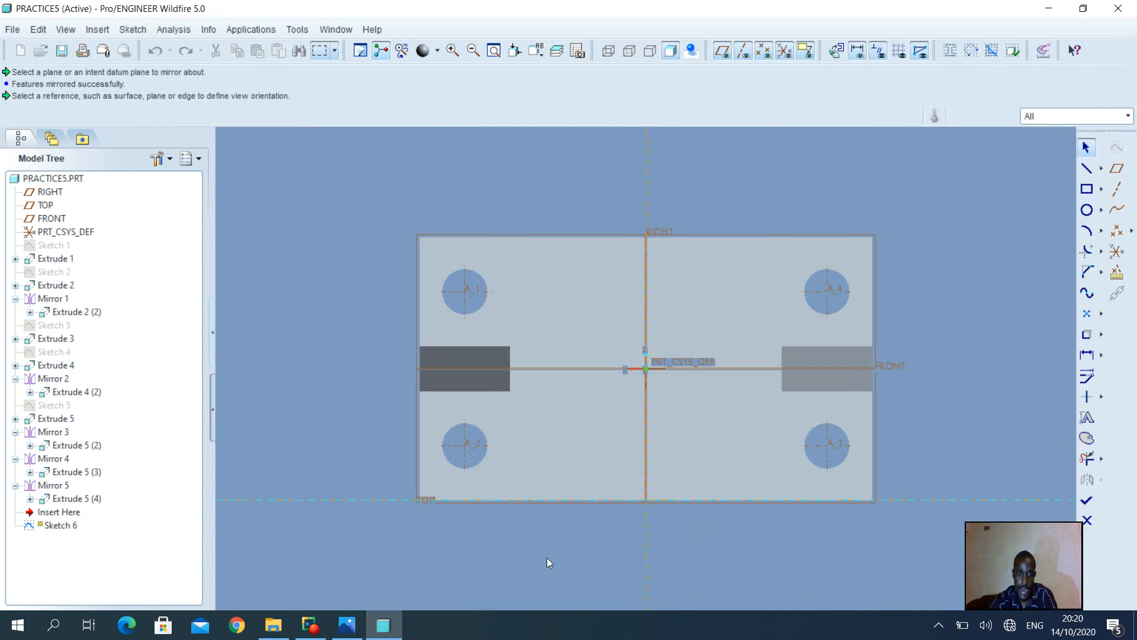
Sketch an upright rectangle around the origin on the top face for the slot, checking its dimensions in Photos
left_click(348, 625)
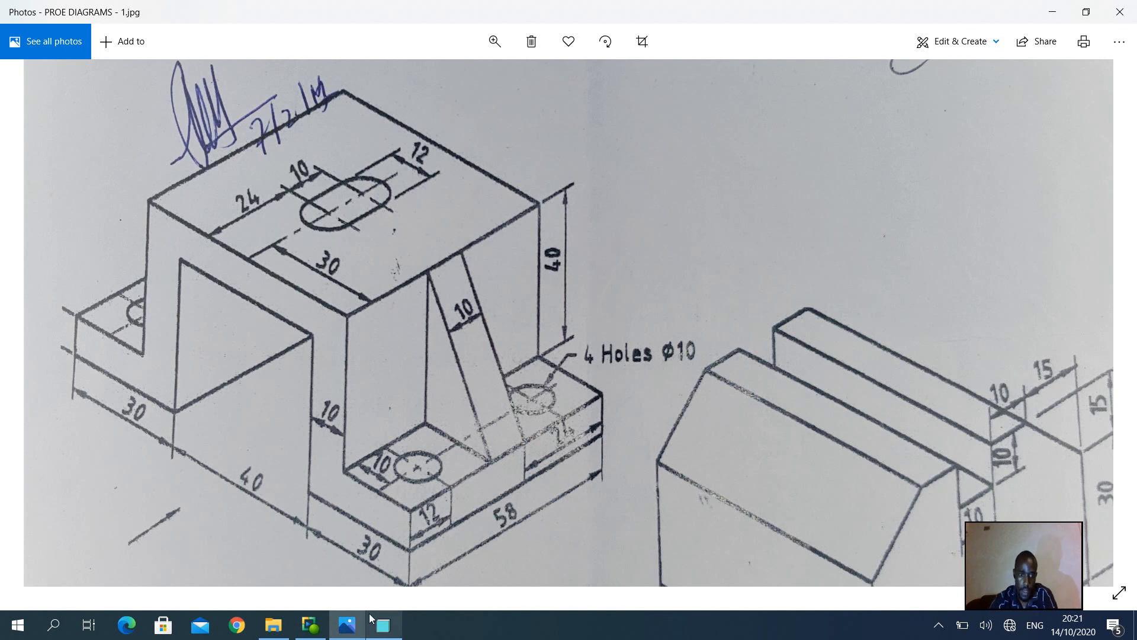
left_click(384, 626)
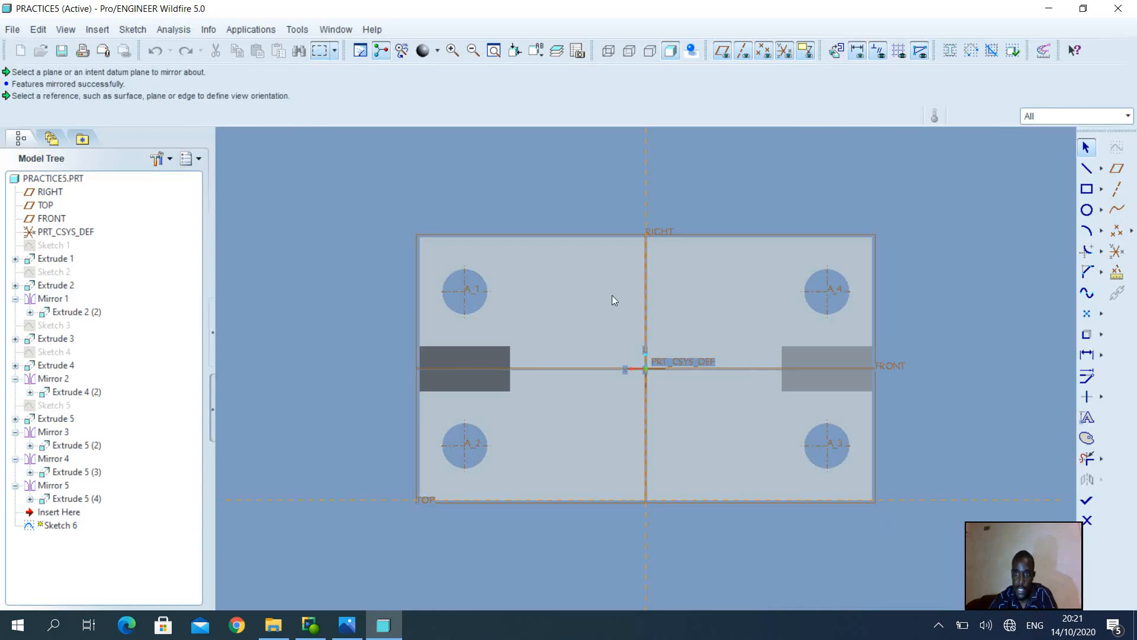
left_click(1087, 189)
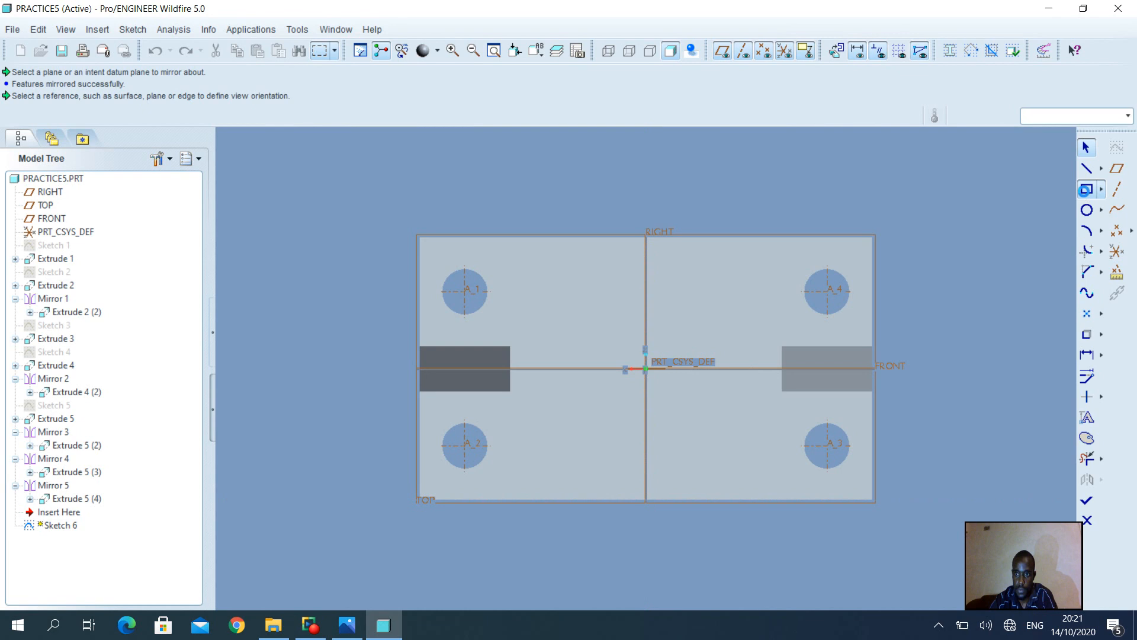
left_click(608, 326)
left_click(674, 421)
middle_click(678, 298)
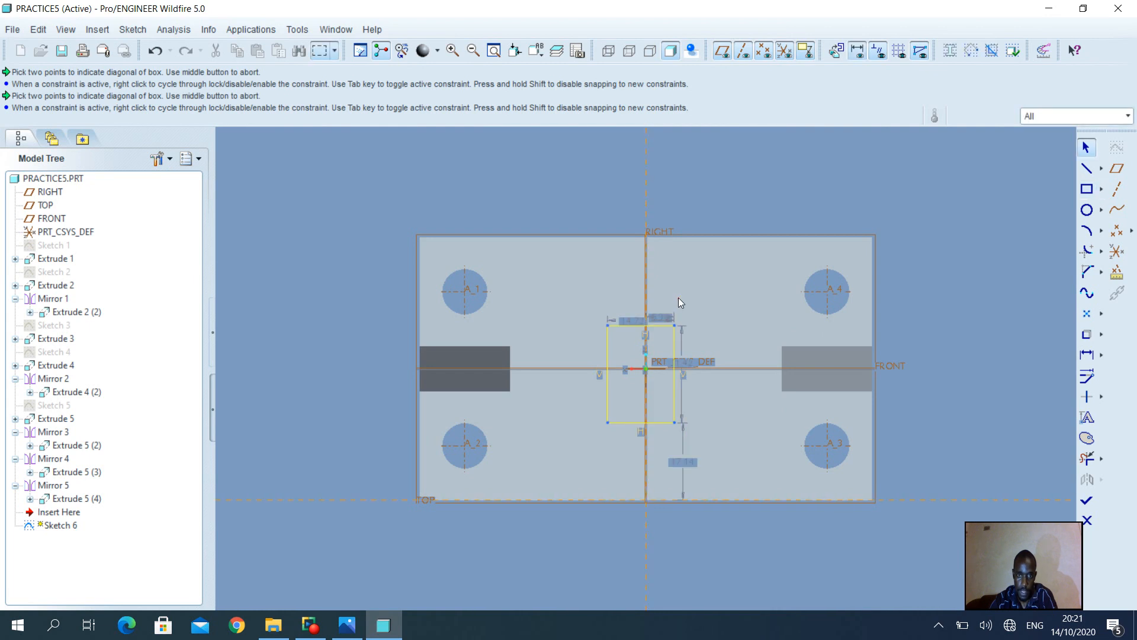
left_click(347, 625)
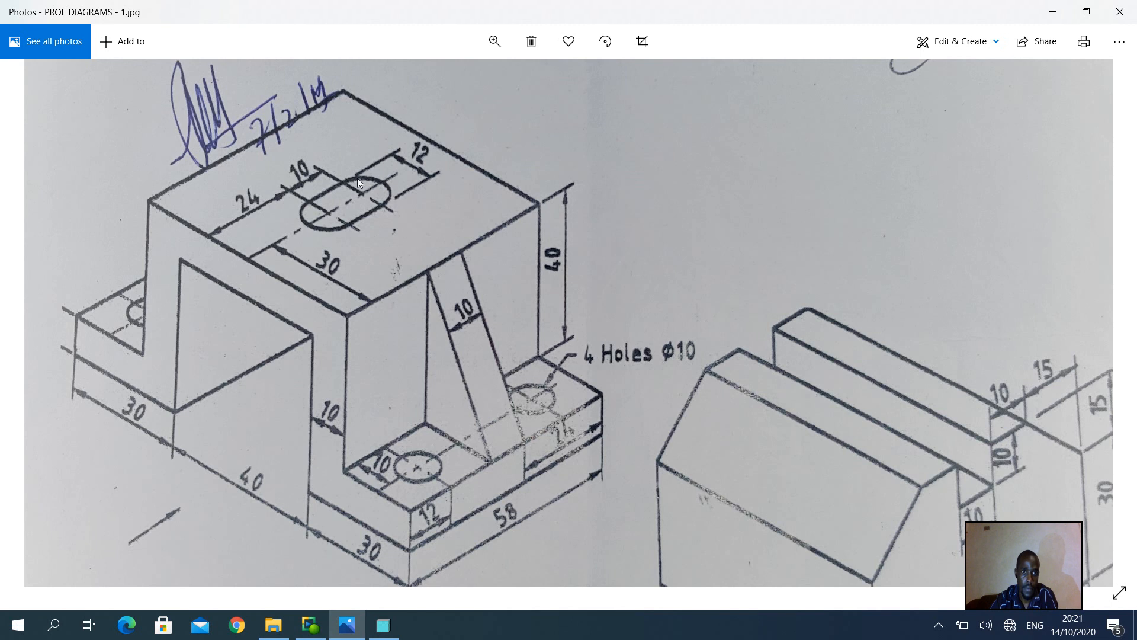
mouse_move(389, 633)
left_click(400, 583)
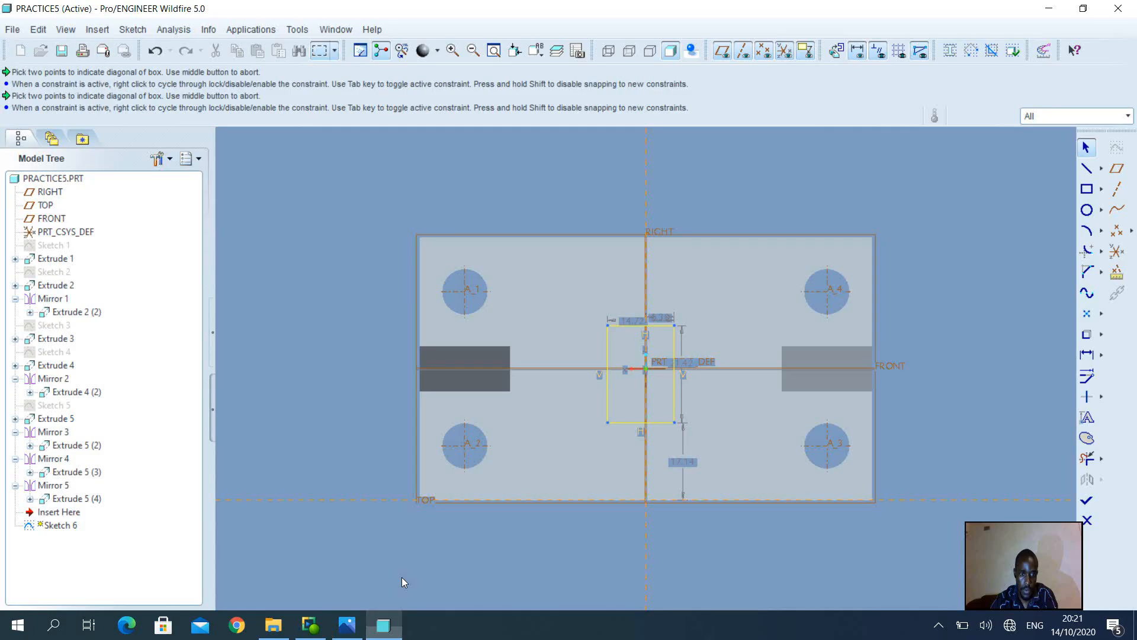
Try the rectangle at 10 mm high and 12 mm wide, check the Photos drawing, and undo both dimension changes
double_click(683, 363)
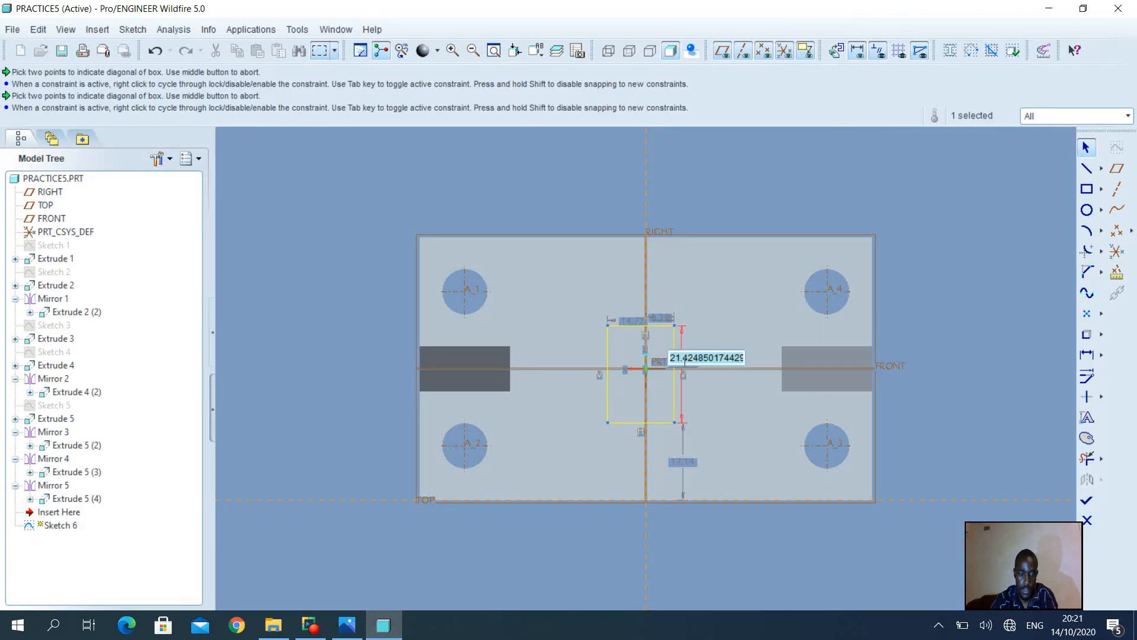
type("10")
key("Return")
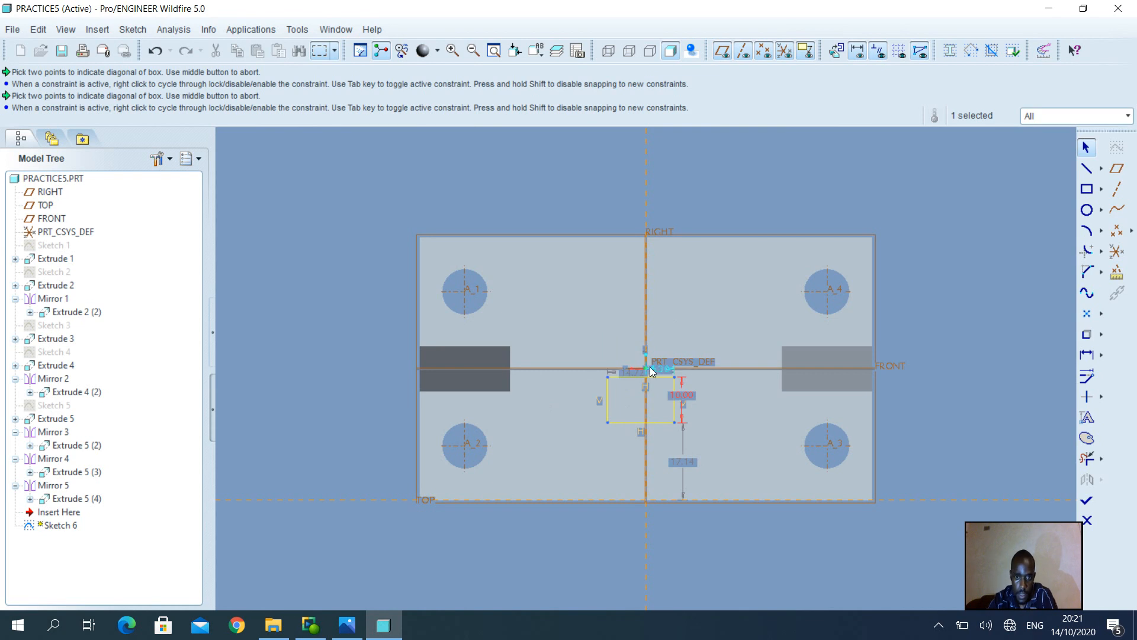
double_click(631, 372)
type("12")
key("Return")
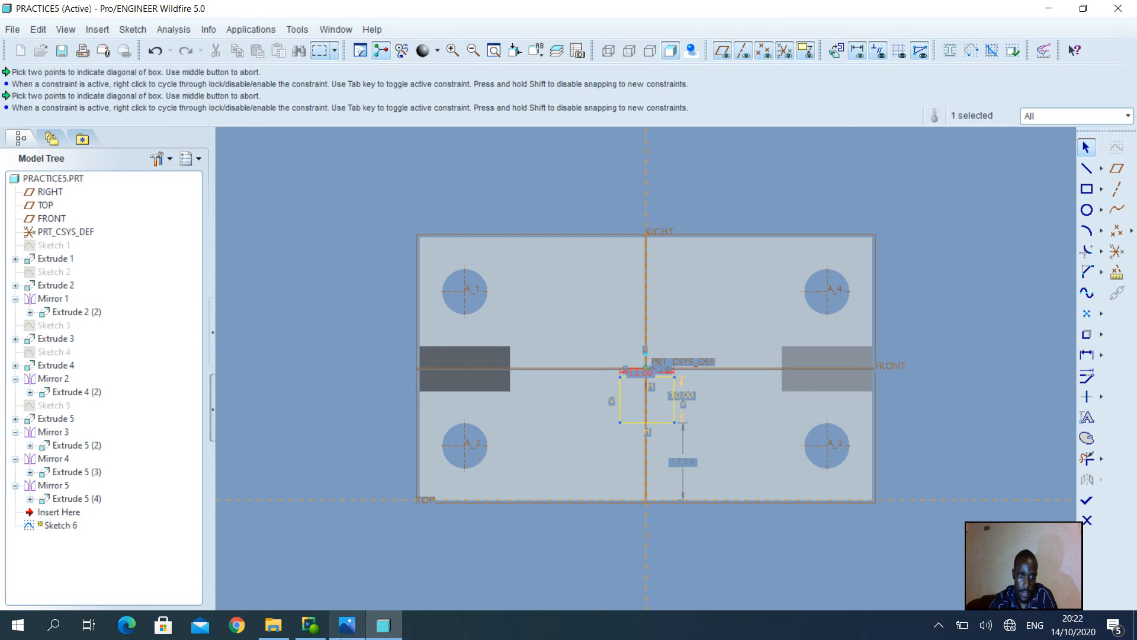
left_click(347, 625)
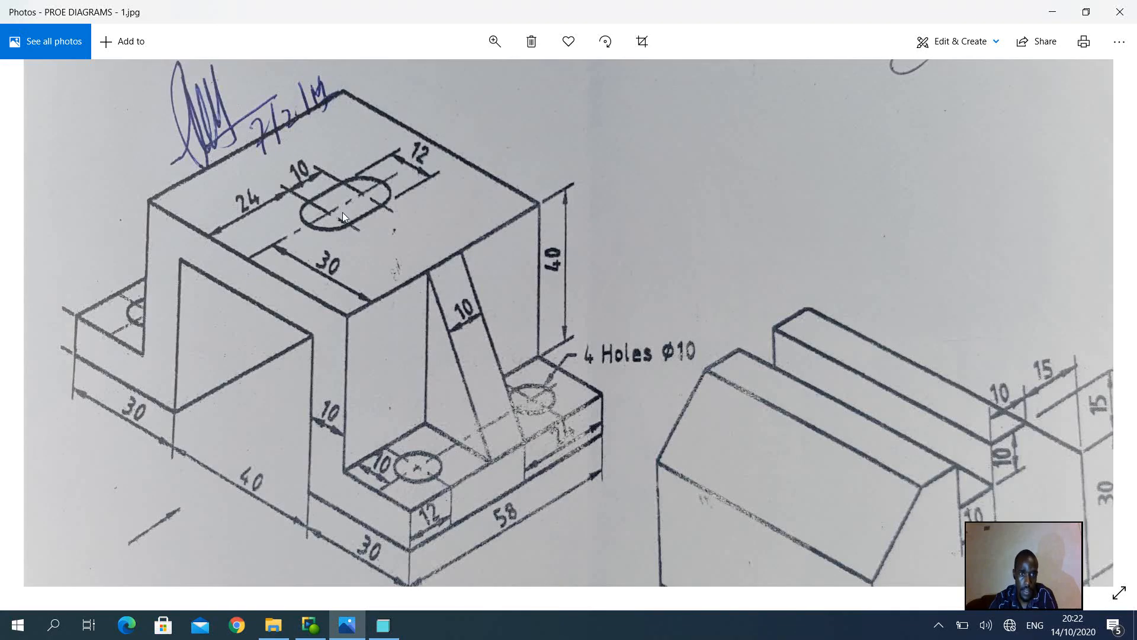
left_click(383, 625)
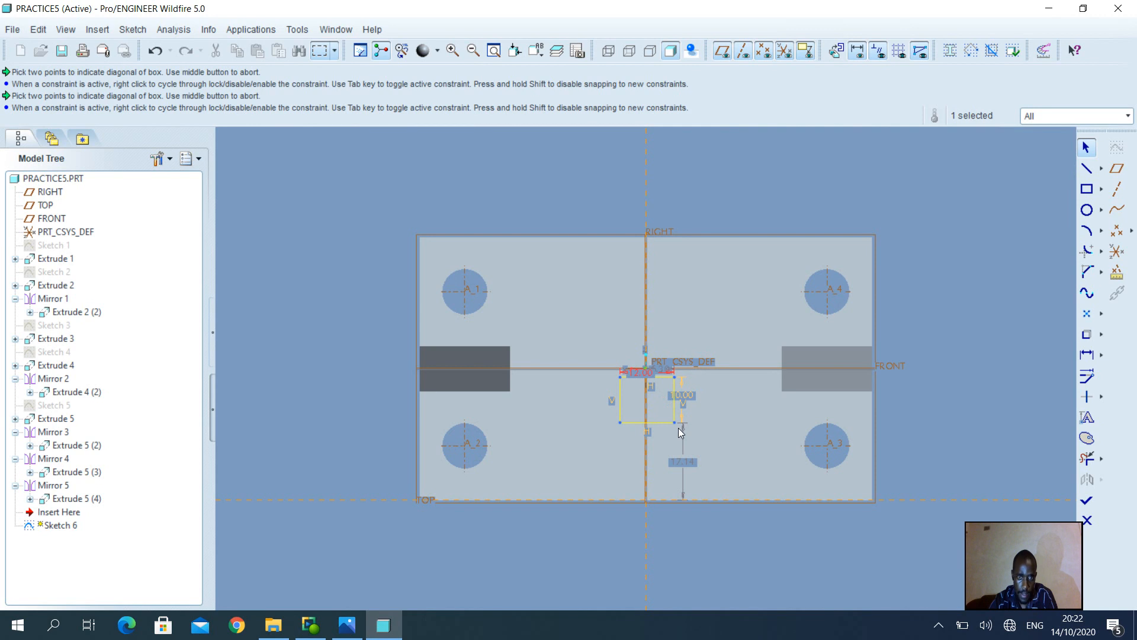
left_click(158, 52)
left_click(157, 52)
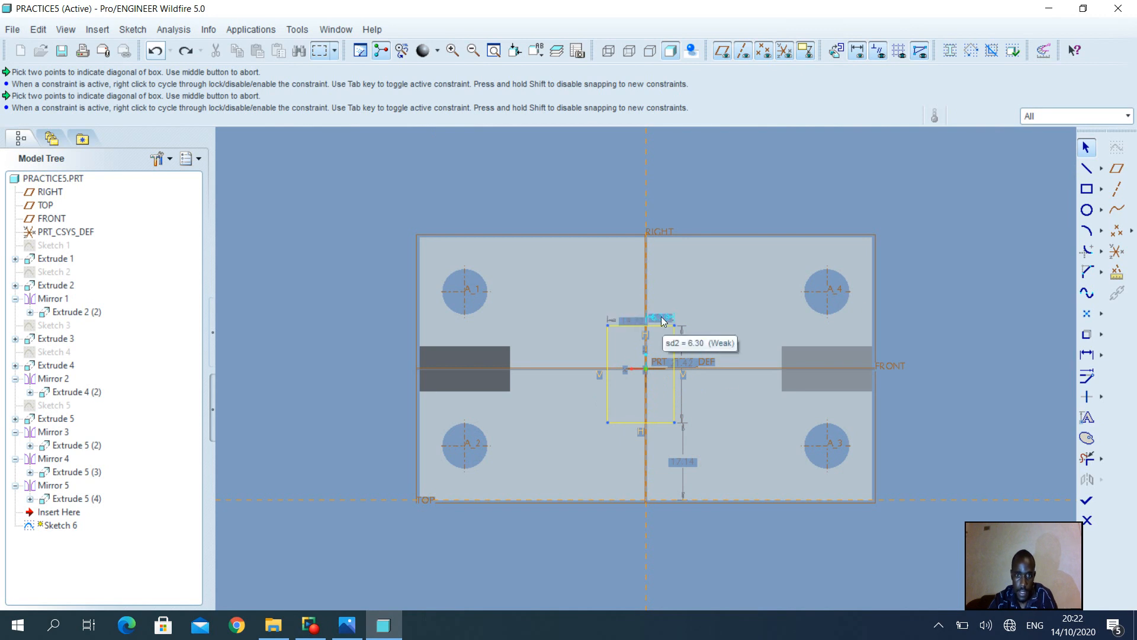
Dimension the rectangle's lower edge from the FRONT plane, keeping the proposed value
left_click(1079, 356)
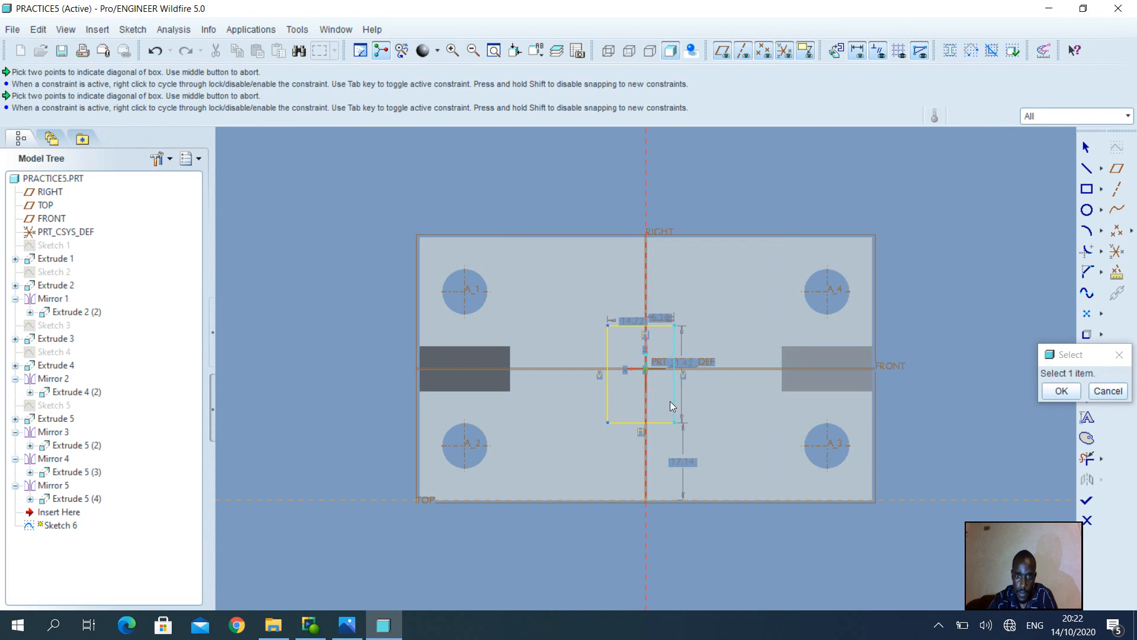
left_click(666, 422)
middle_click(667, 371)
left_click(1061, 390)
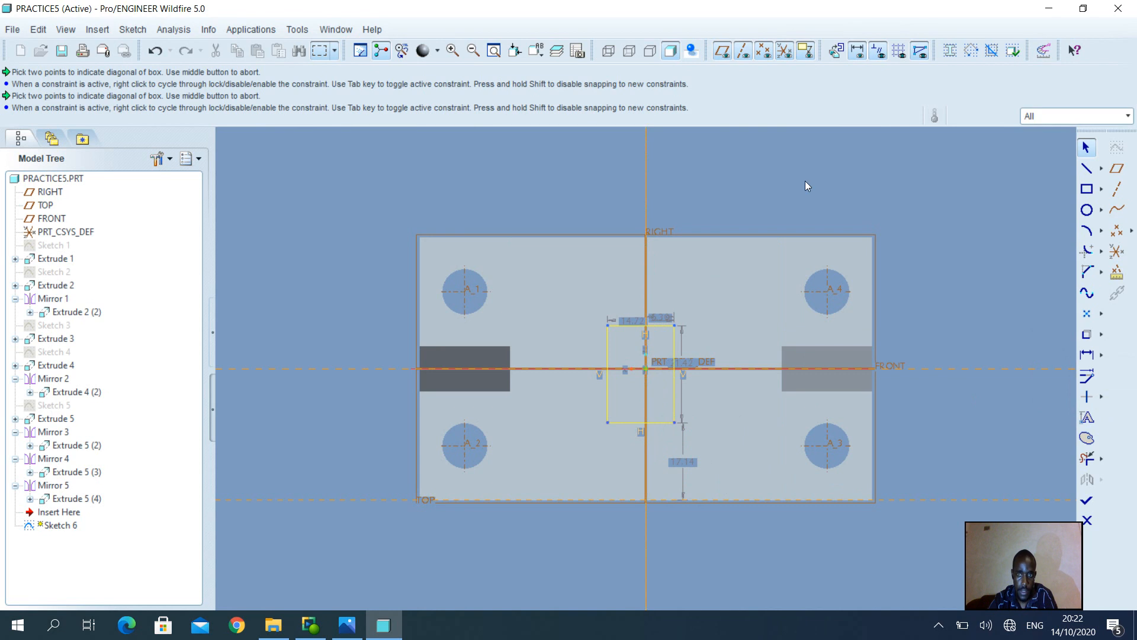
left_click(1088, 356)
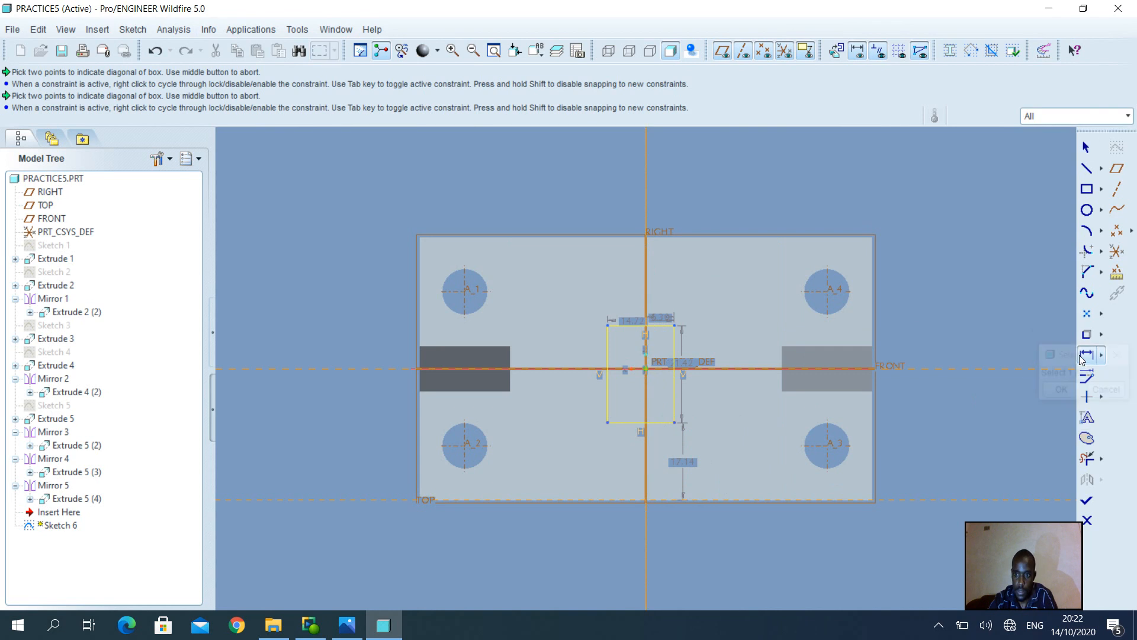
left_click(652, 422)
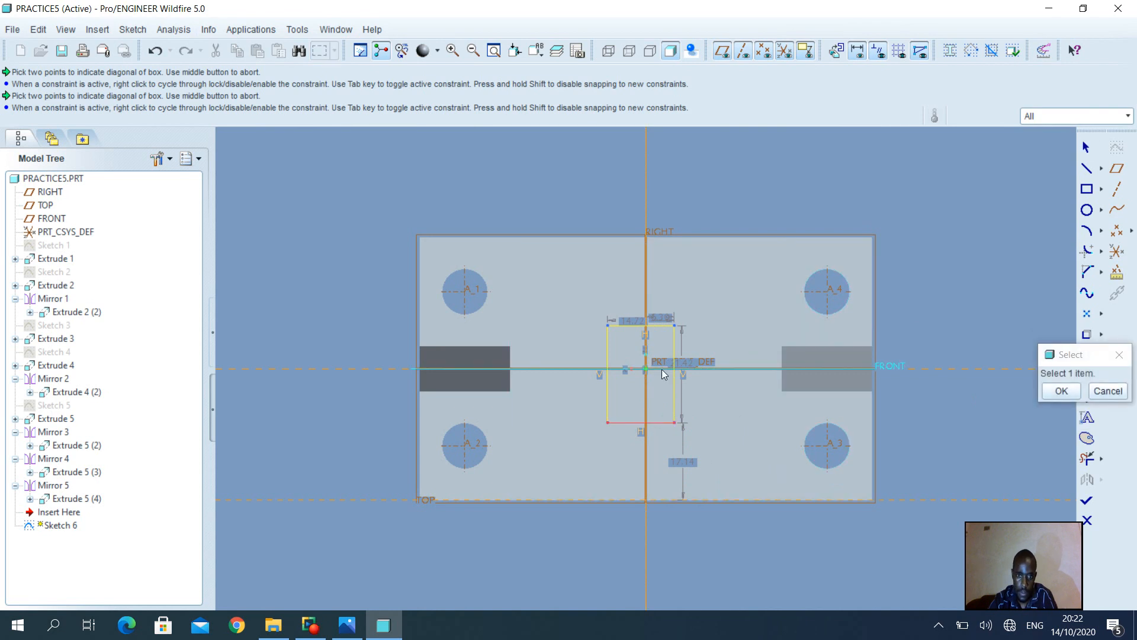
middle_click(706, 394)
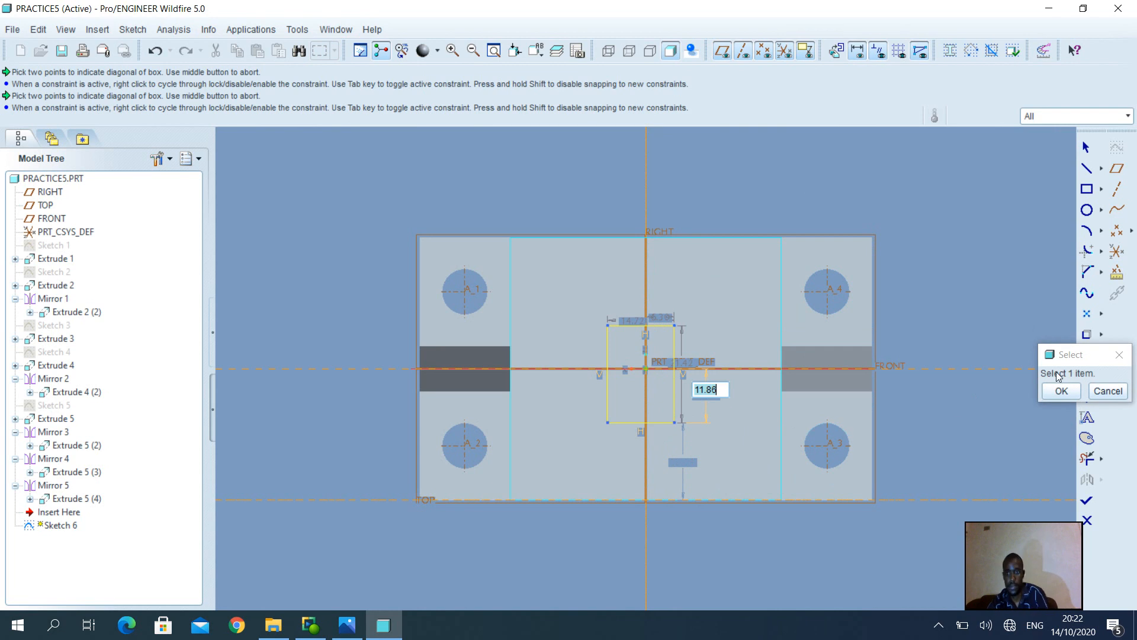
middle_click(717, 477)
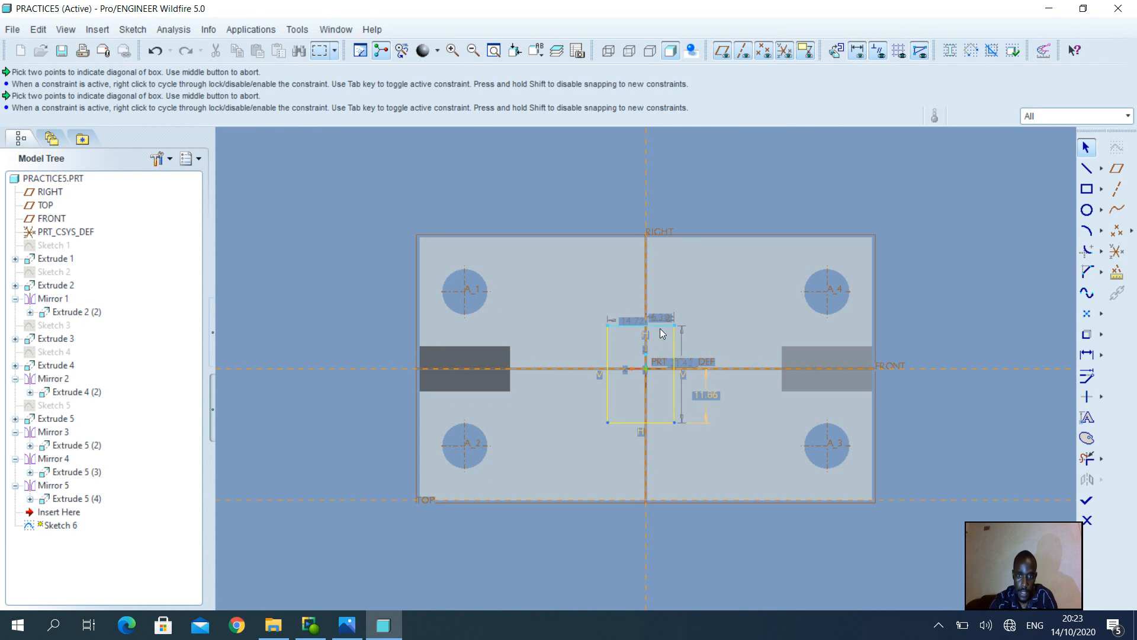
Set the slot rectangle's width to 12 mm and its height to 10 mm
double_click(630, 321)
type("1")
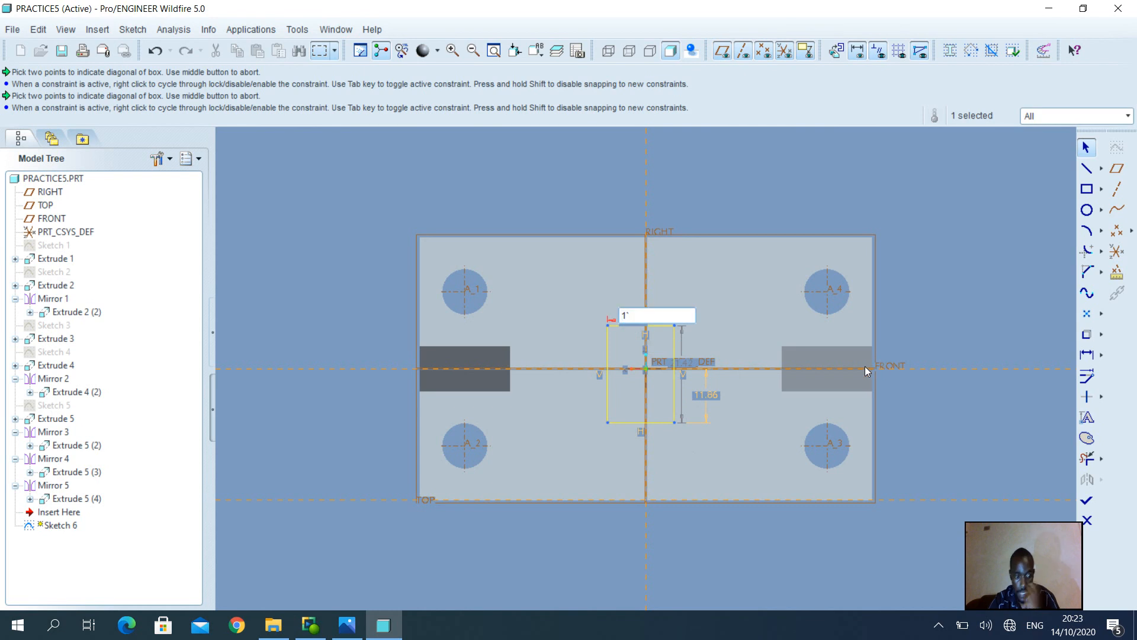
type("2")
key("Return")
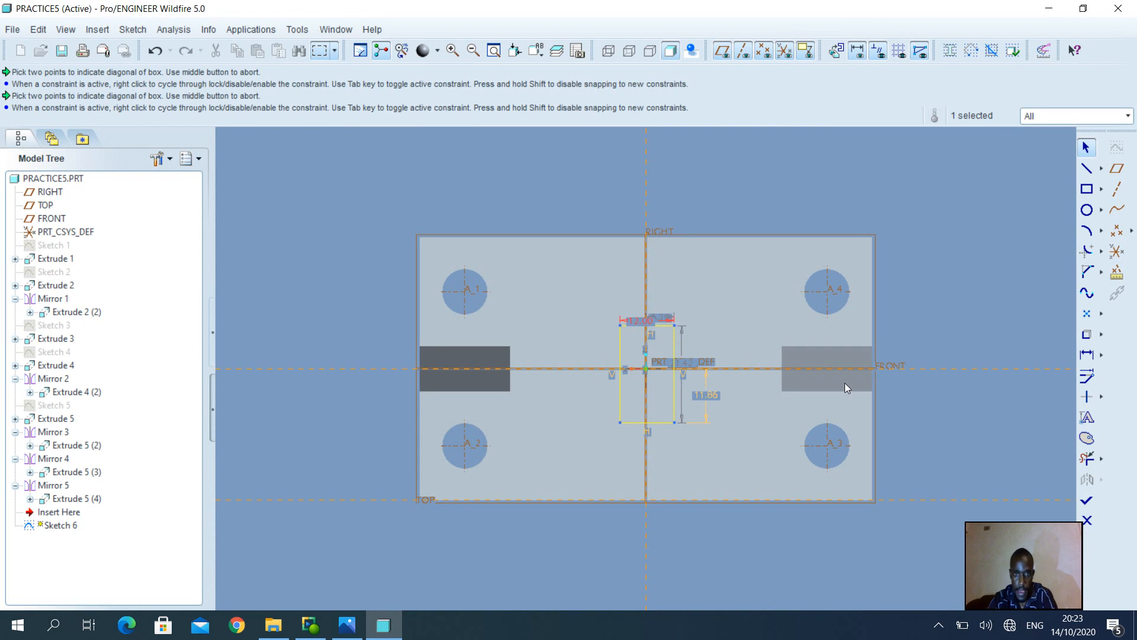
double_click(684, 363)
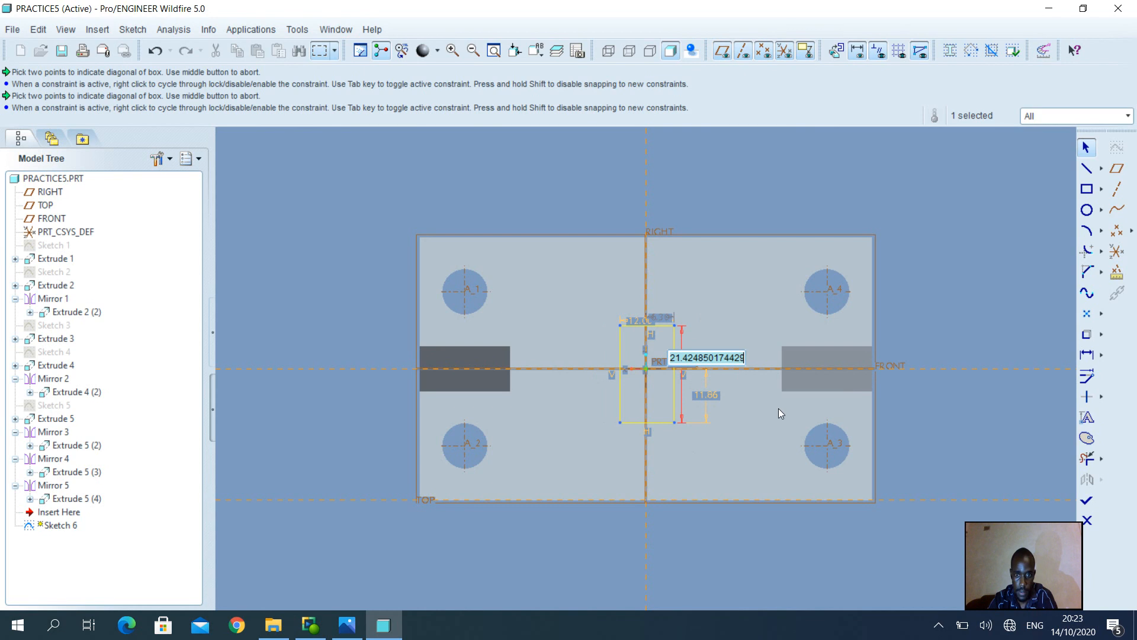
key("BackSpace")
type("10")
key("Return")
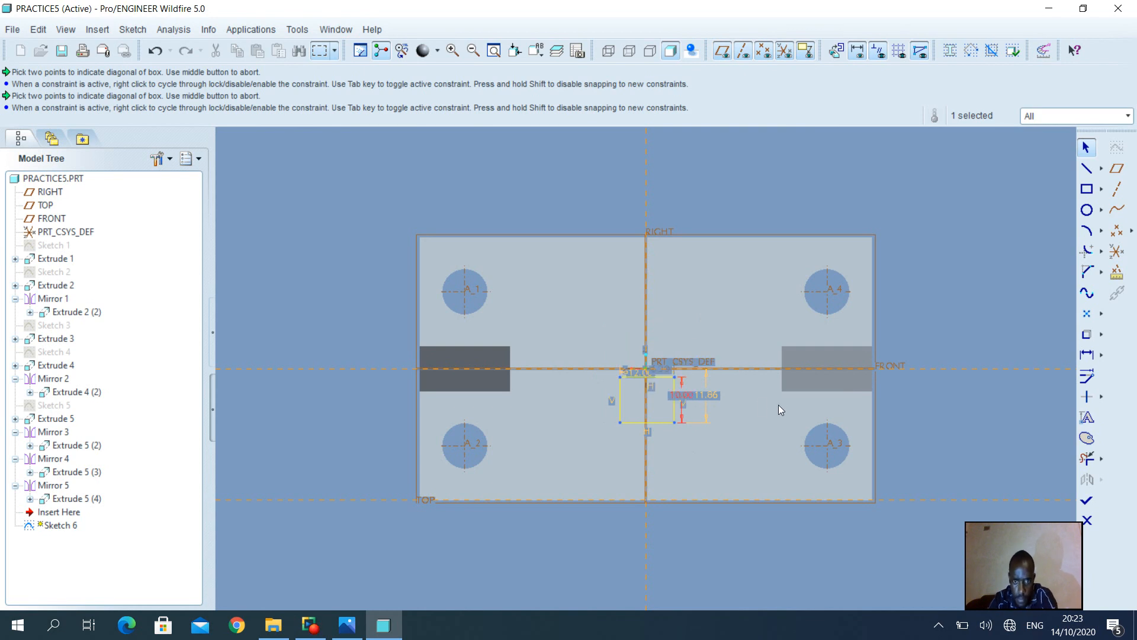
Centre the rectangle on the origin by setting its offsets to 5 mm from FRONT and 6 mm from RIGHT
double_click(710, 395)
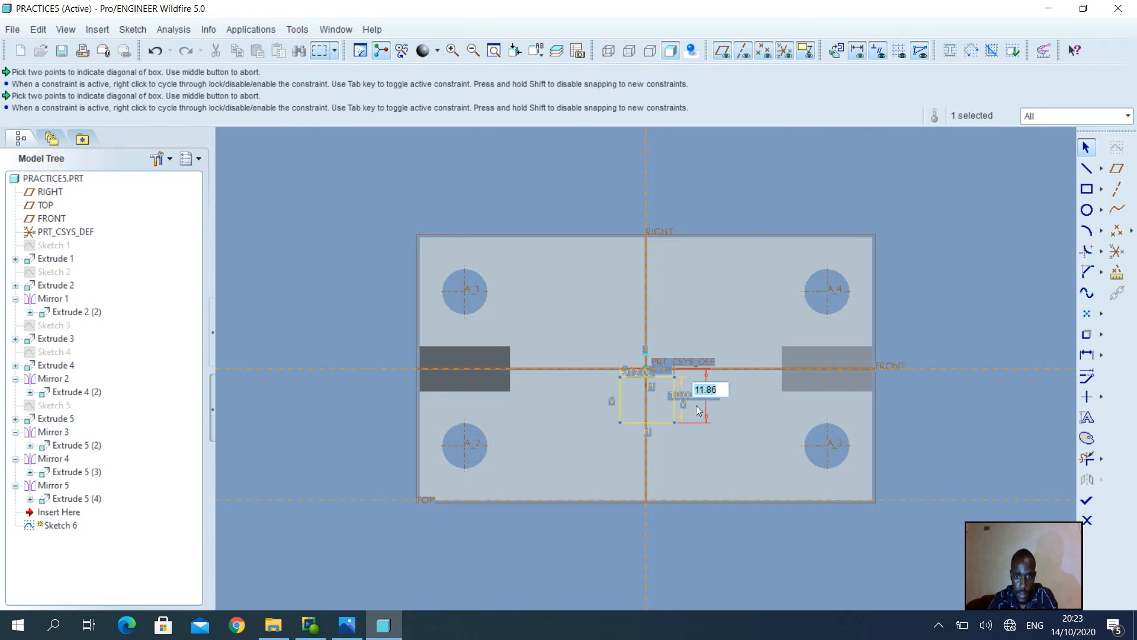
type("5")
key("Return")
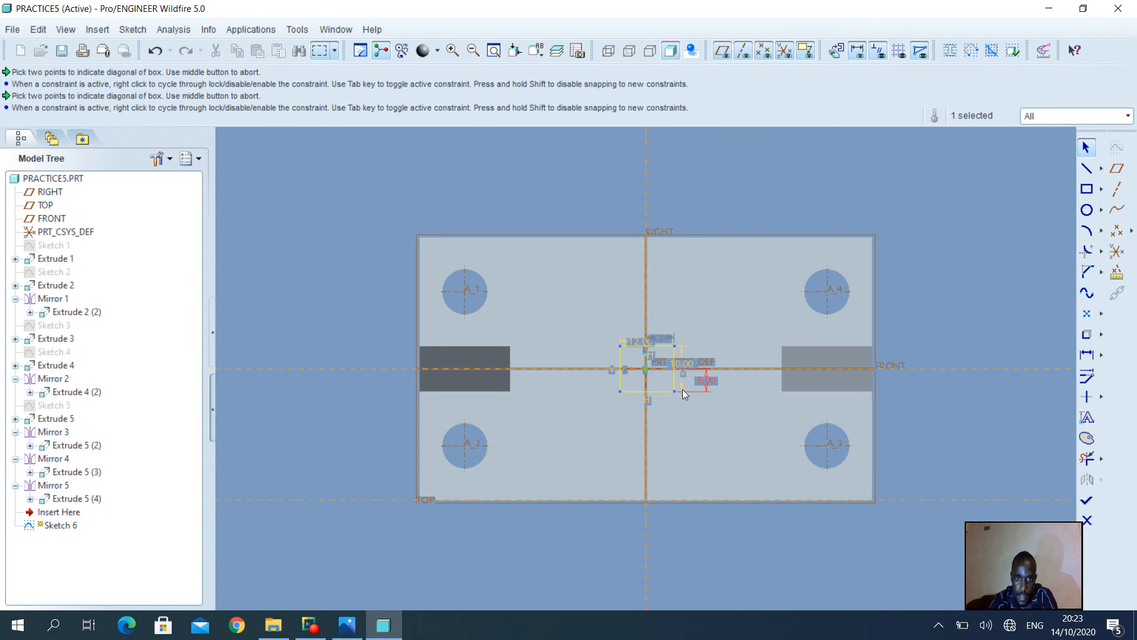
double_click(661, 338)
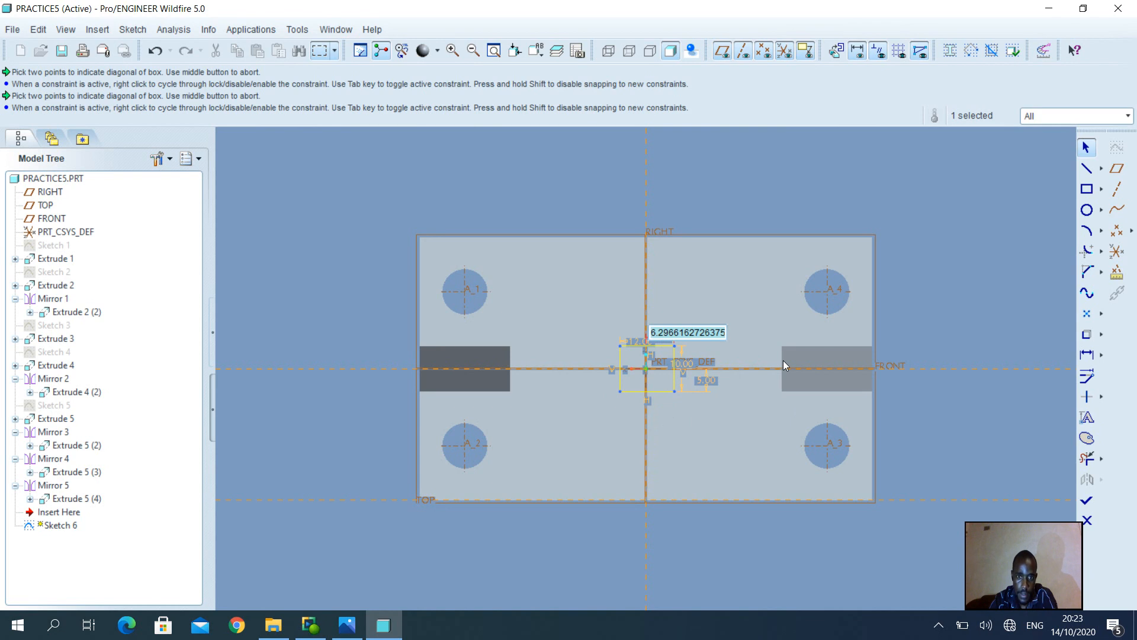
type("6")
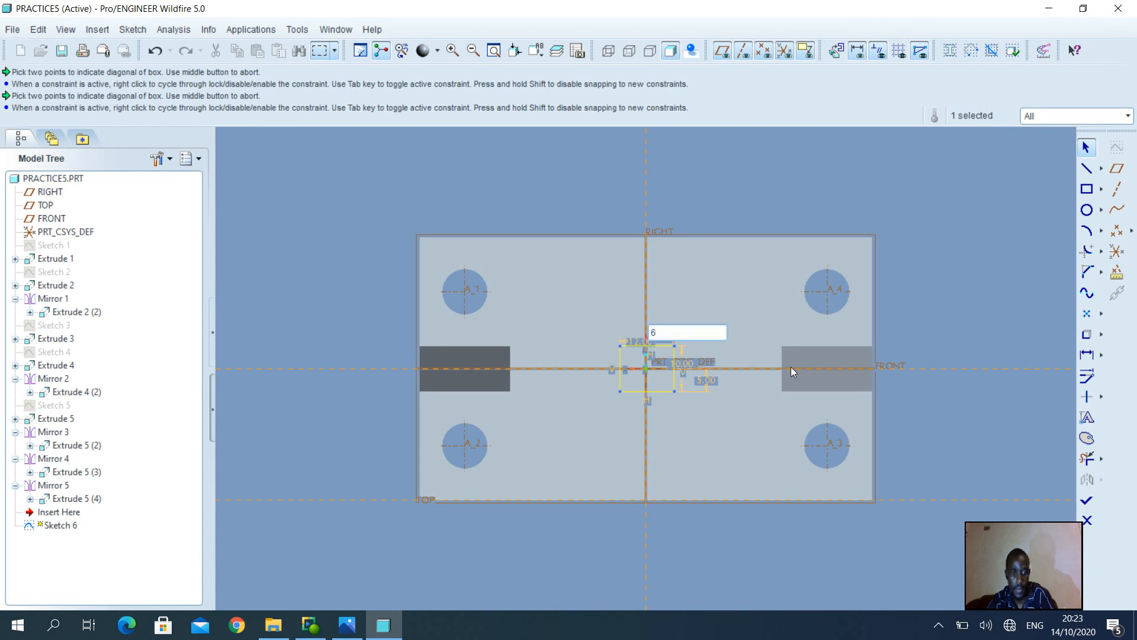
key("Return")
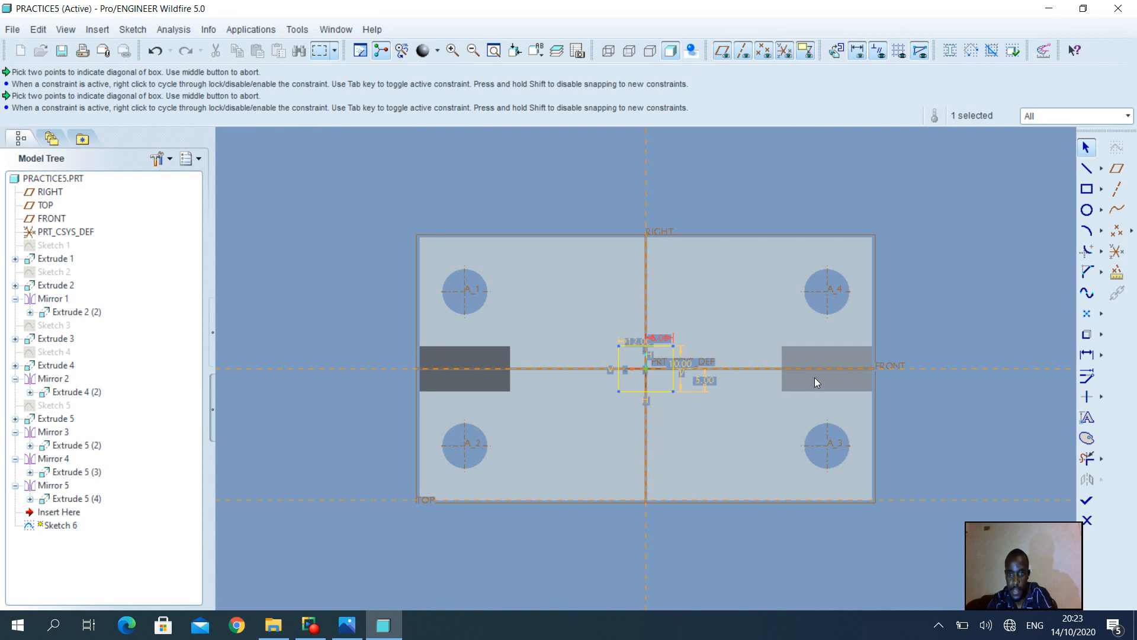
double_click(658, 337)
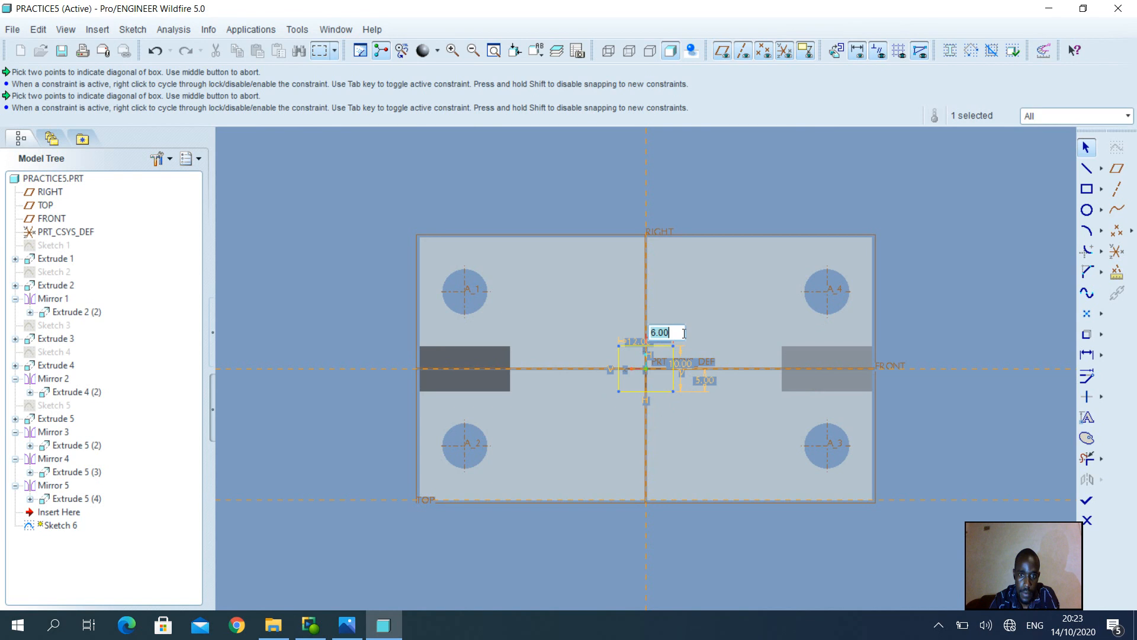
key("Return")
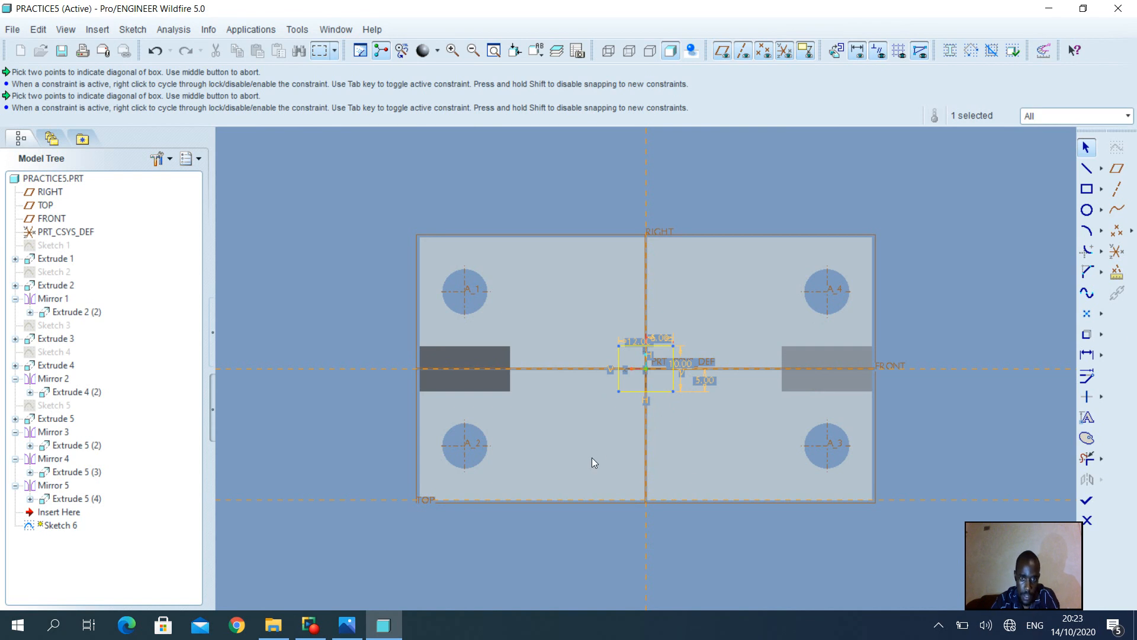
Check the slot's shape in Photos and draw circles centred on the rectangle's upper and lower edges, matching its 12 mm width
left_click(348, 625)
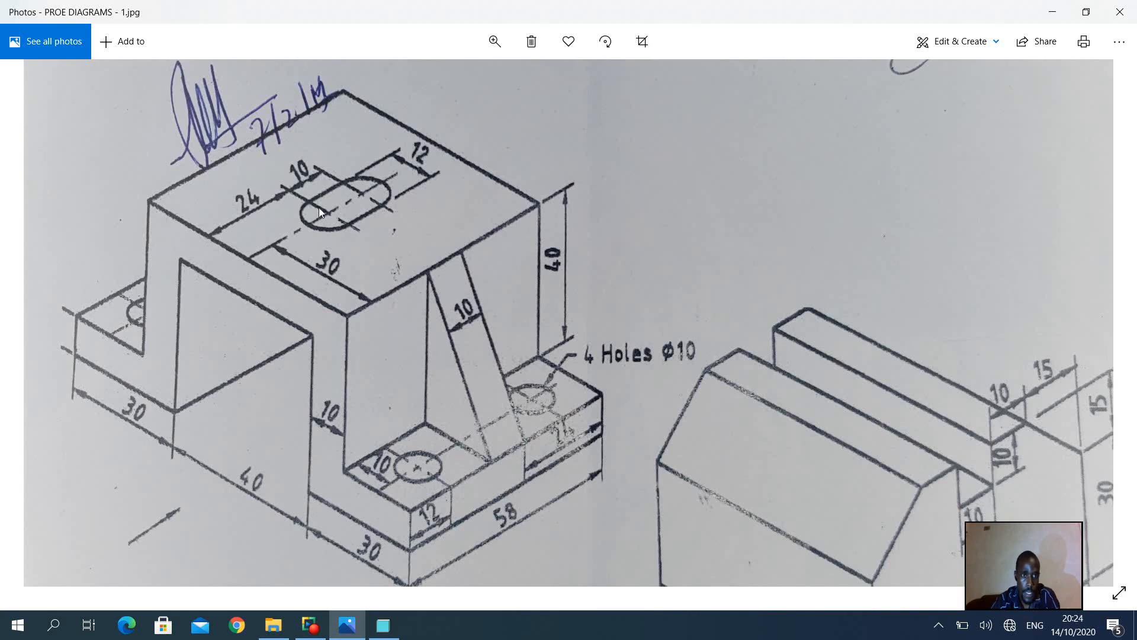
left_click(377, 626)
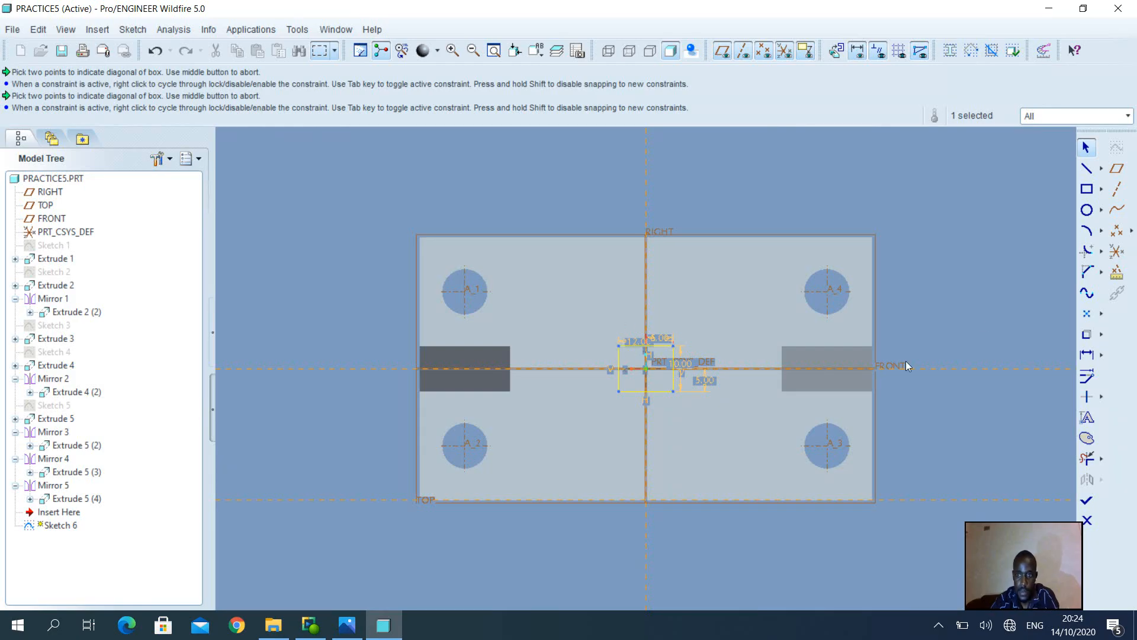
left_click(1086, 211)
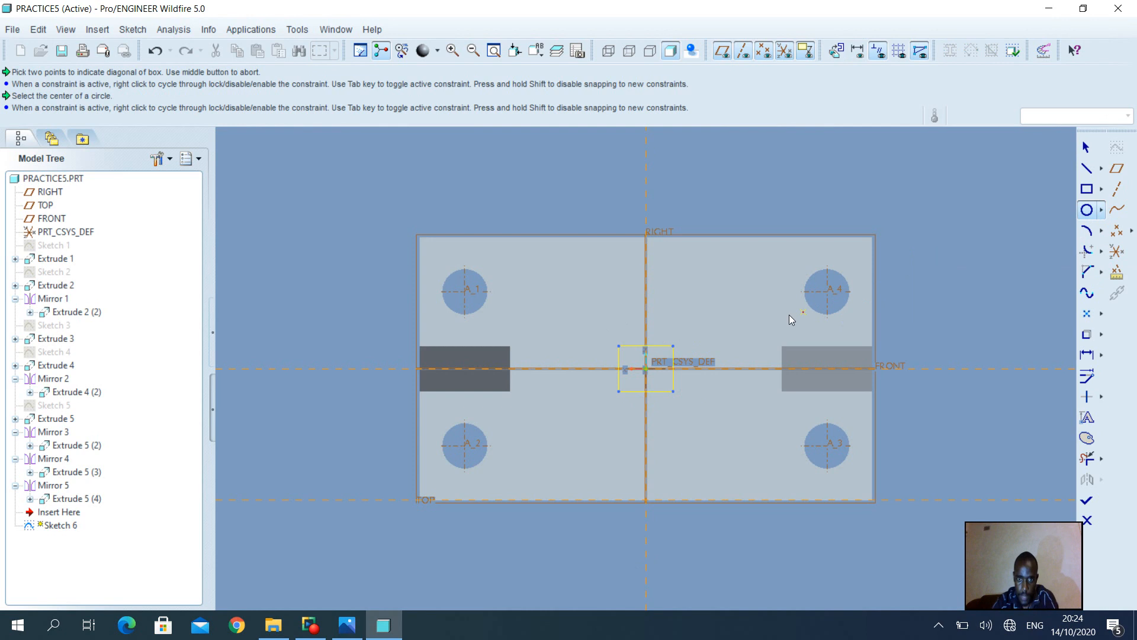
left_click(648, 350)
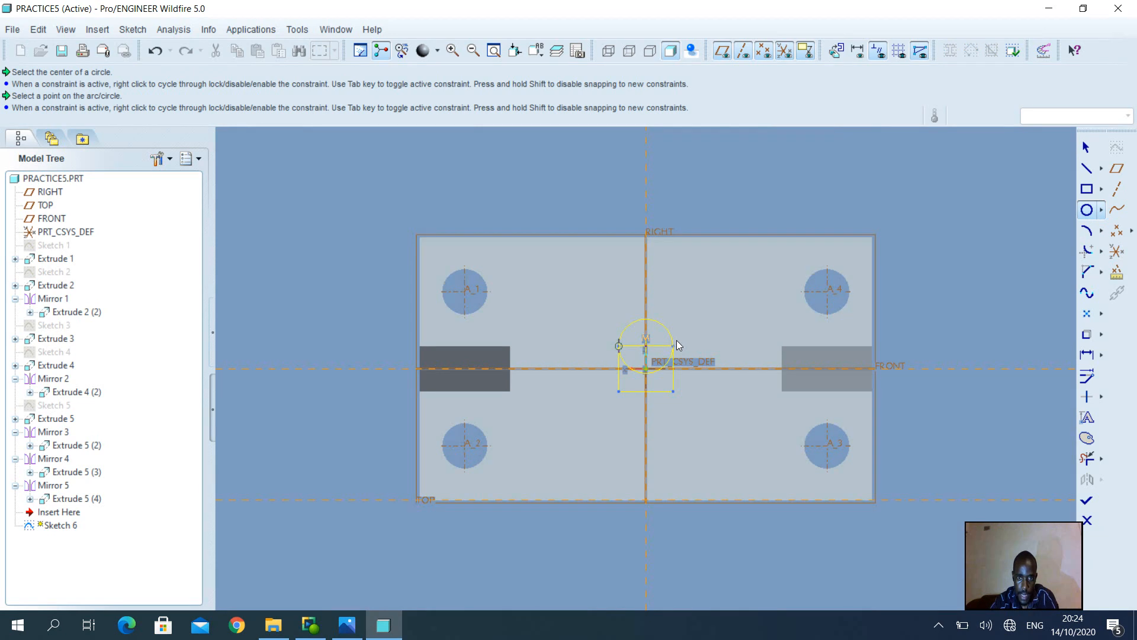
left_click(678, 341)
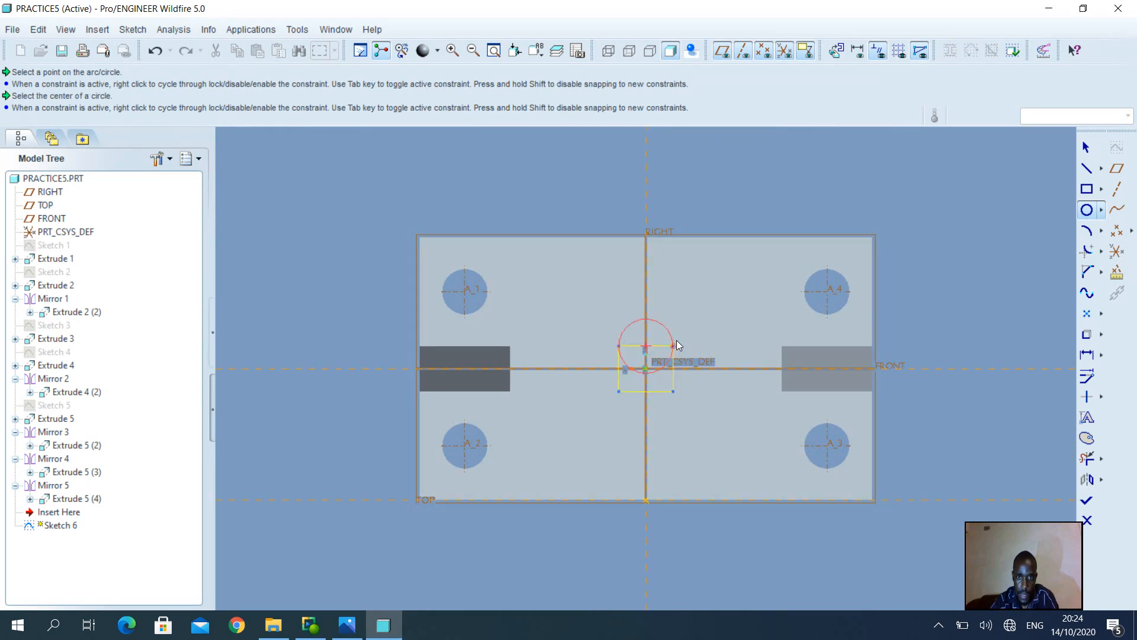
left_click(646, 390)
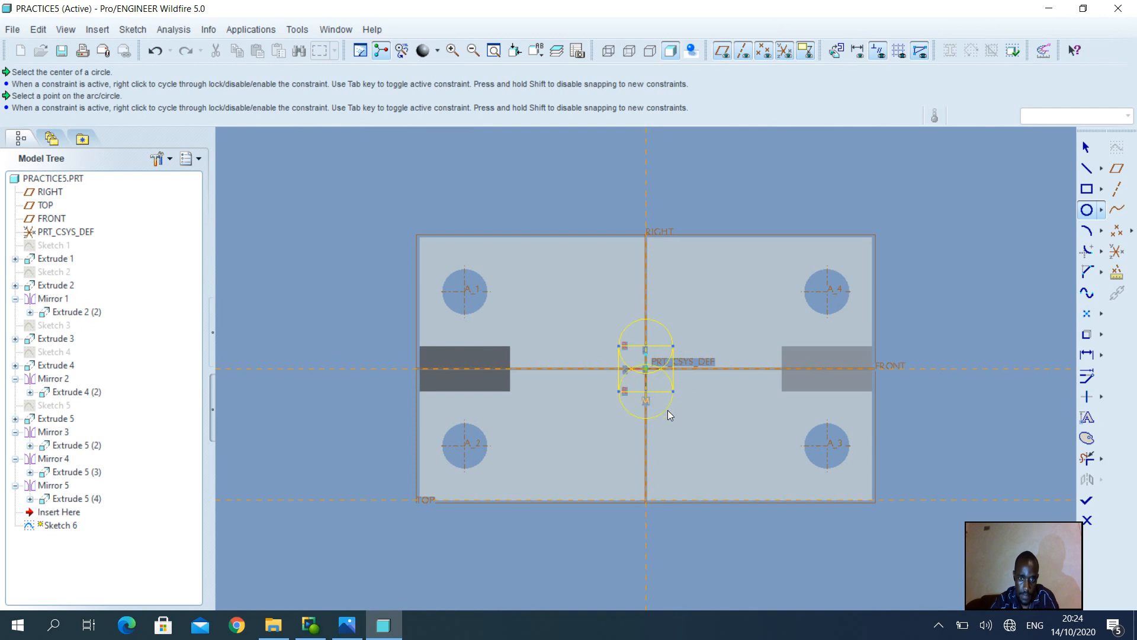
left_click(667, 410)
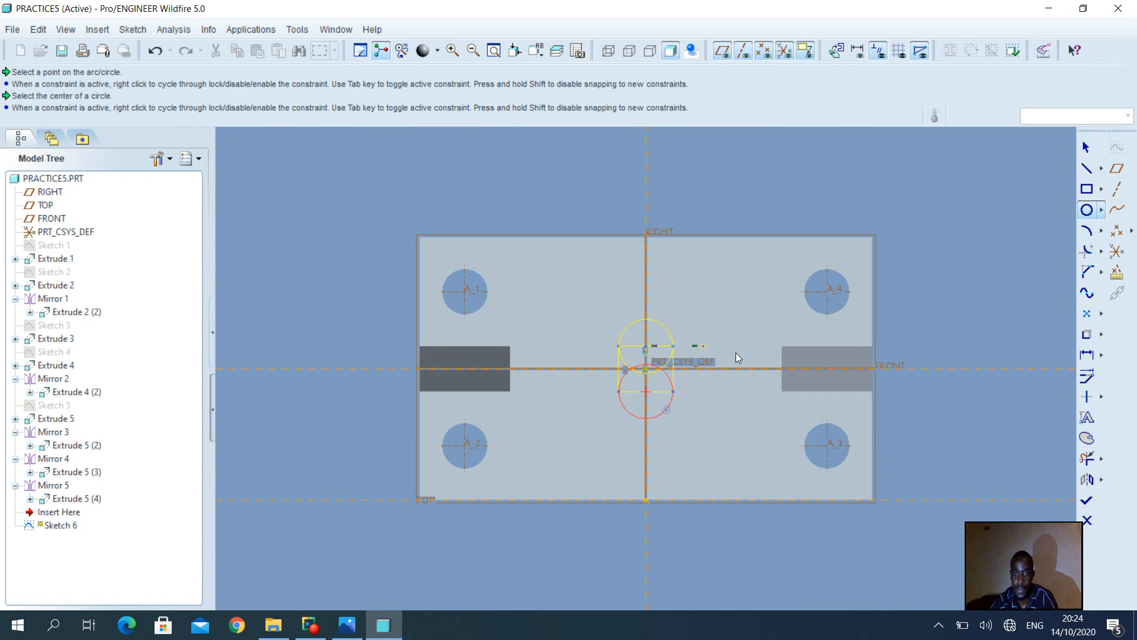
Trim the circle arcs inside the rectangle and the rectangle's upper edge from the slot sketch
left_click(1090, 460)
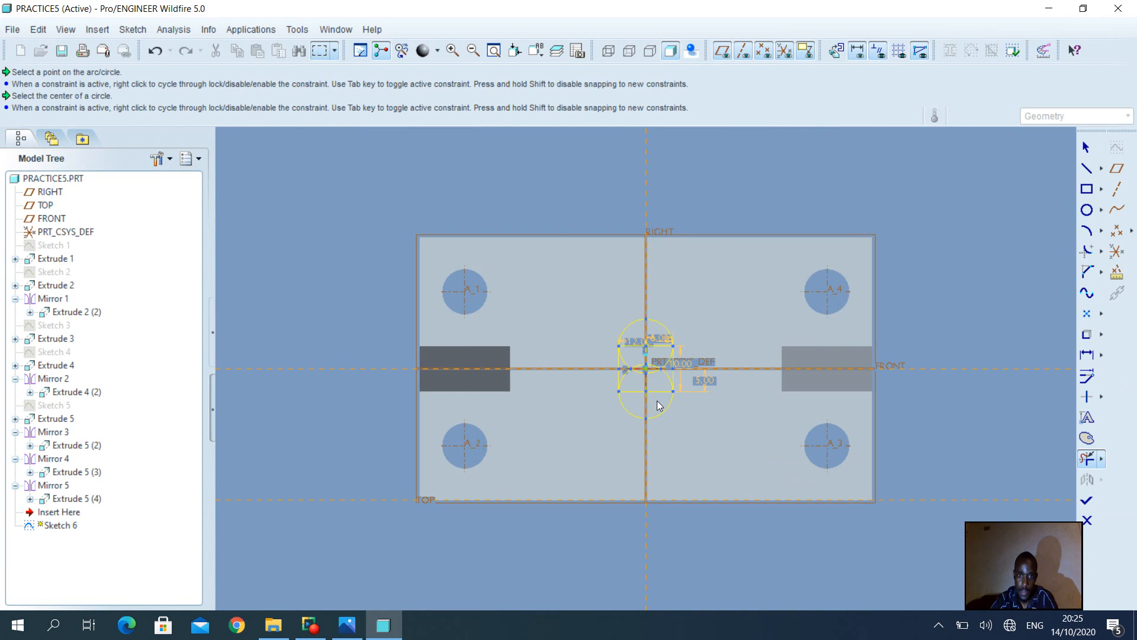
left_click_drag(659, 403, 658, 348)
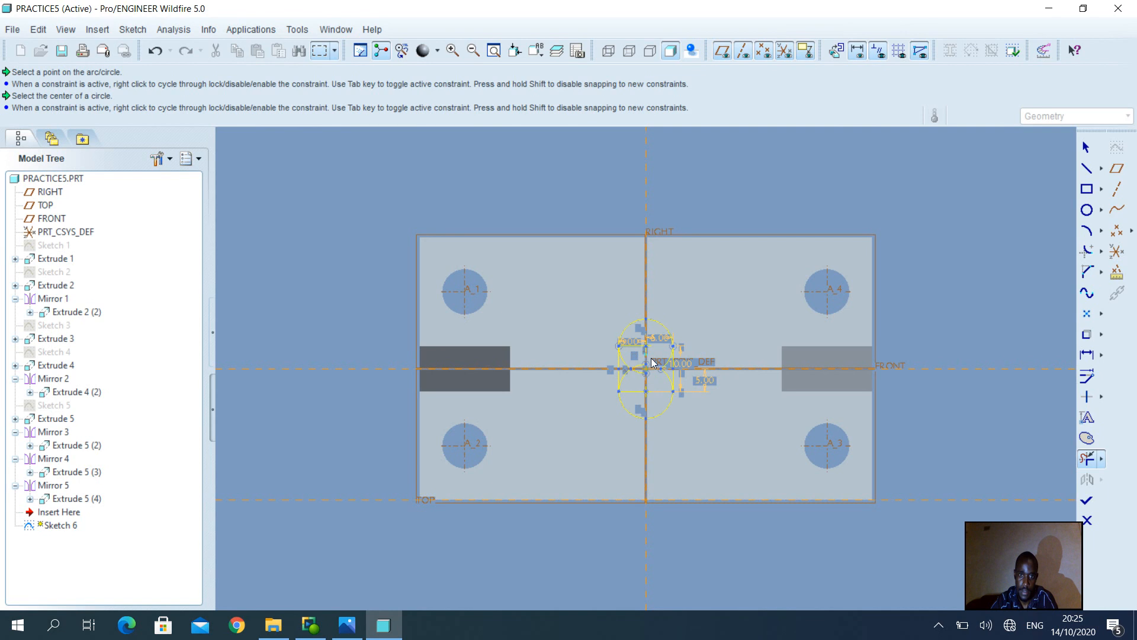
left_click_drag(634, 403, 634, 354)
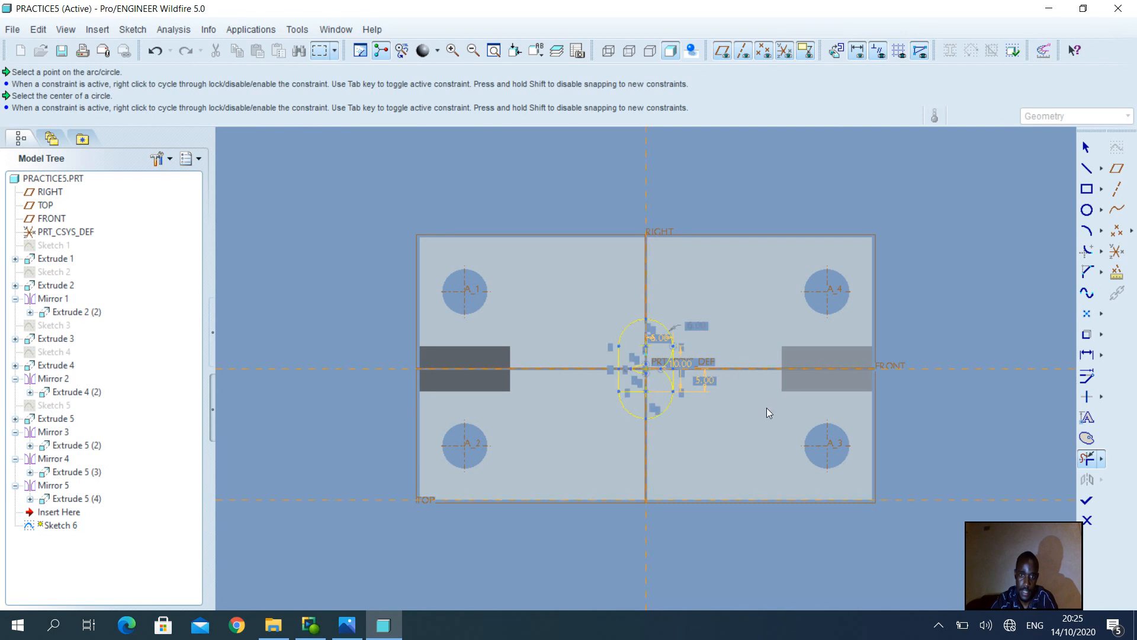
mouse_move(660, 351)
left_mouse_down()
mouse_move(669, 373)
mouse_move(700, 371)
left_mouse_up()
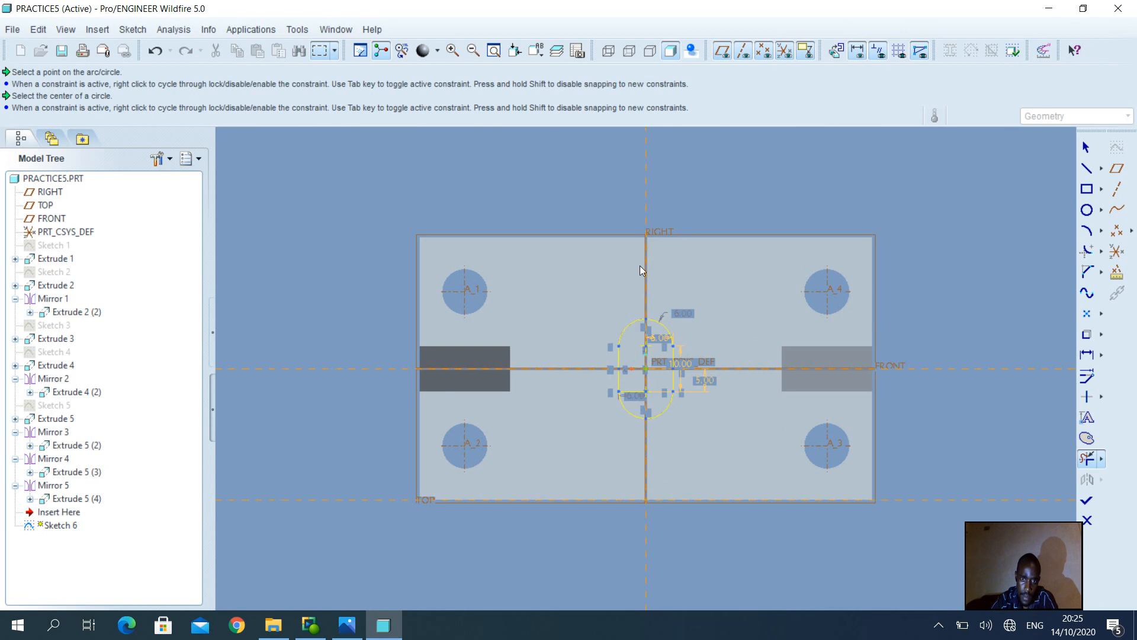
Trim the rectangle's remaining lower edge so that only the closed slot outline is left
left_click(453, 51)
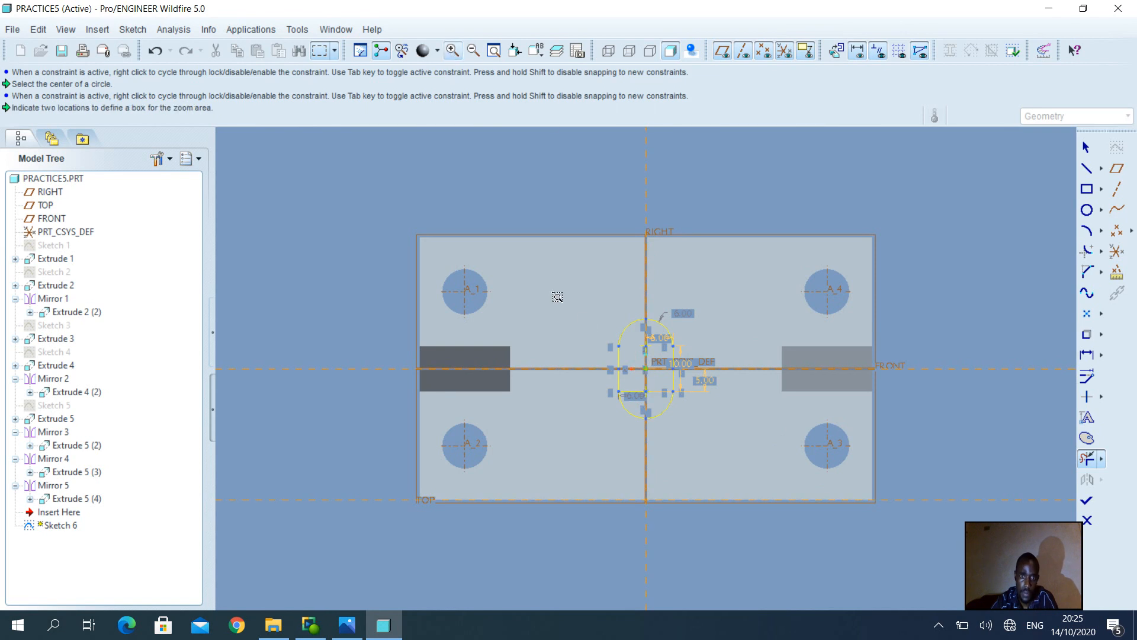
left_click(580, 309)
left_click(711, 441)
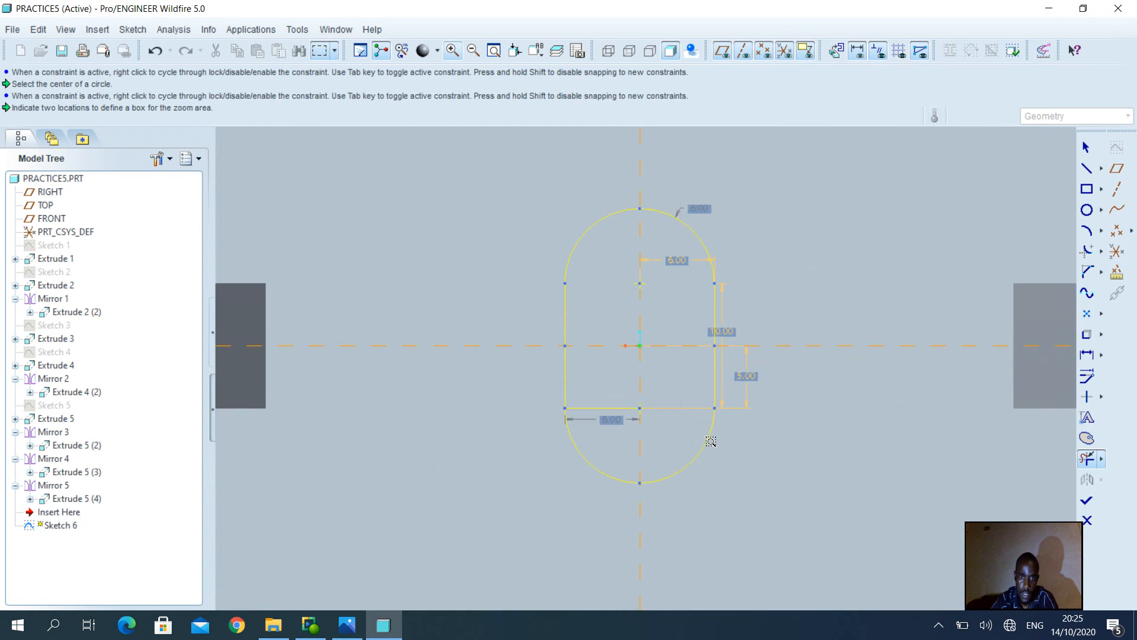
middle_click(806, 331)
left_click(1080, 460)
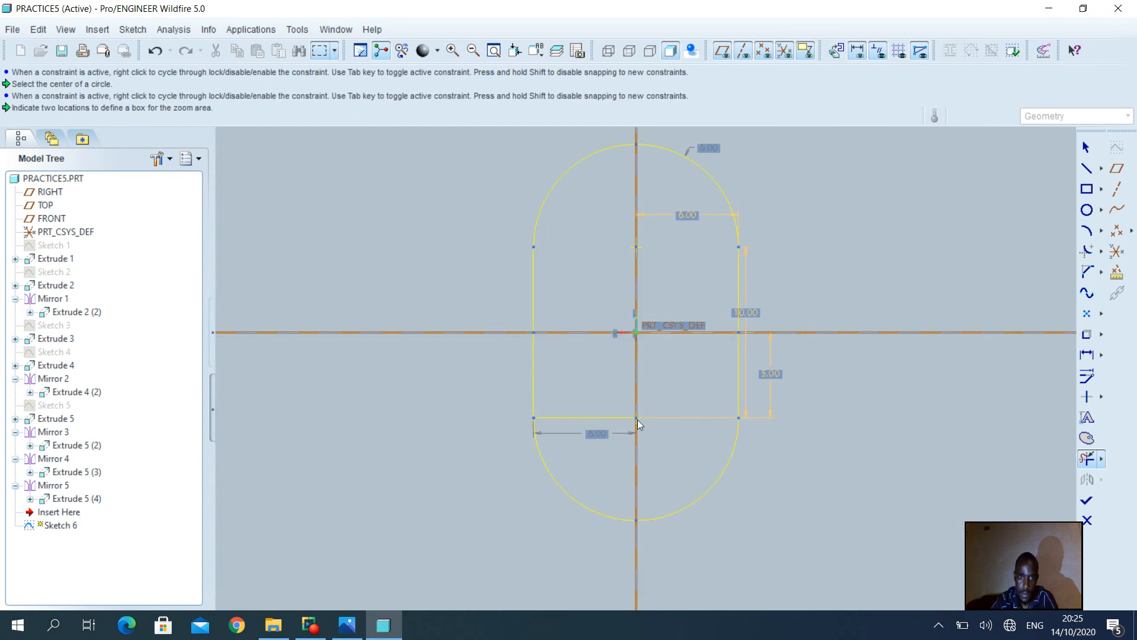
left_click(600, 418)
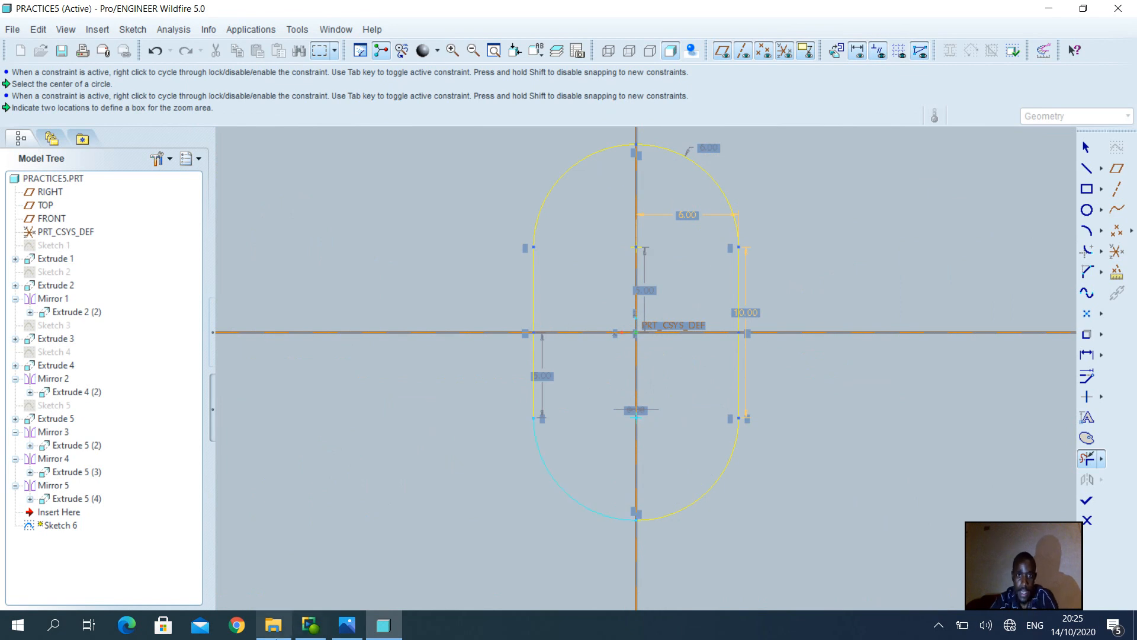
Compare the slot outline with the bracket figure in Photos and finish the slot sketch in Pro/ENGINEER
left_click(346, 625)
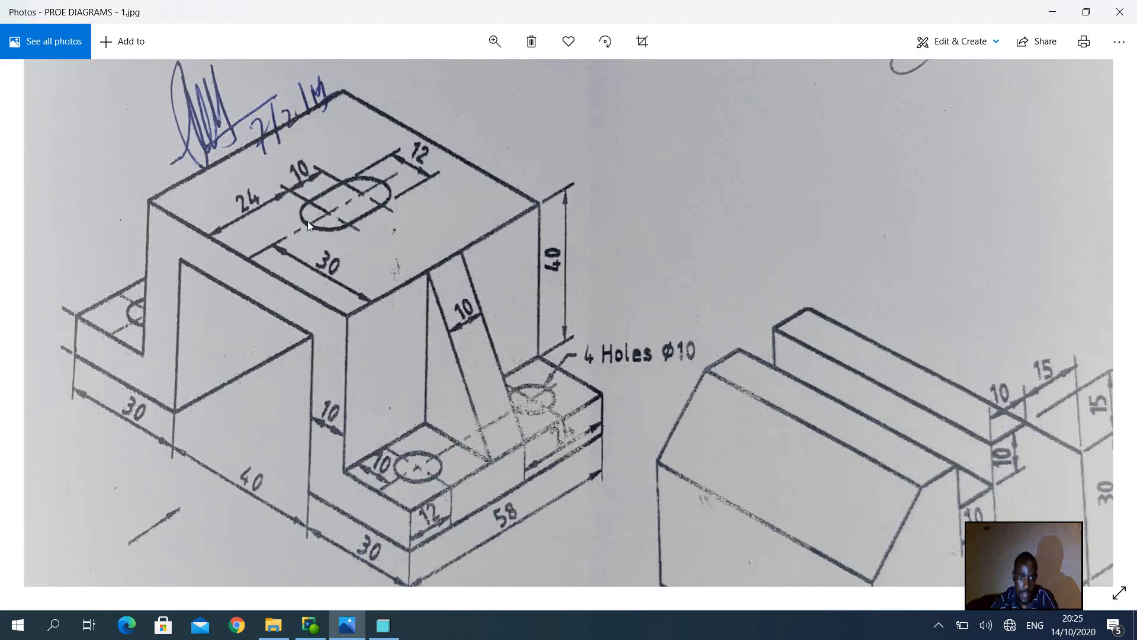
left_click(396, 636)
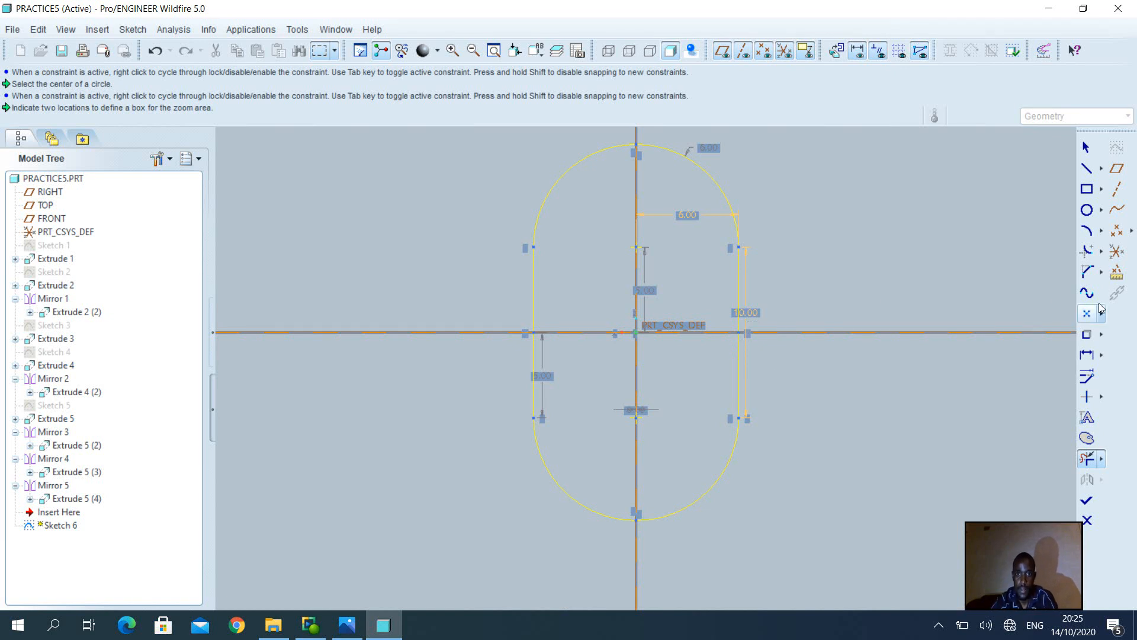
left_click(1087, 504)
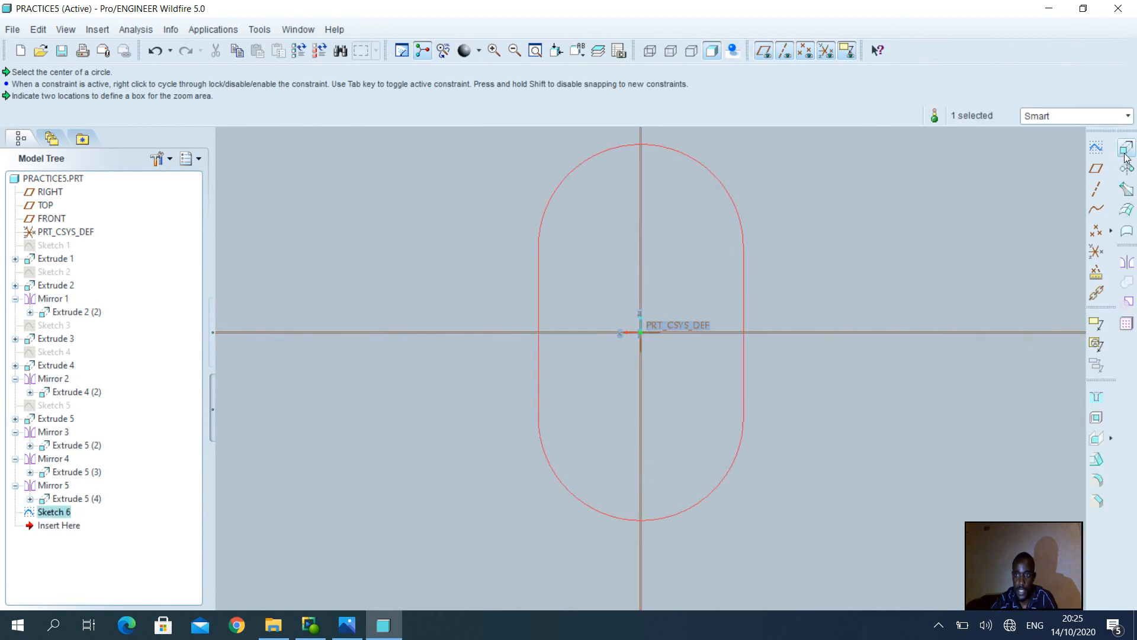
Try to extrude the finished slot sketch
left_click(1126, 149)
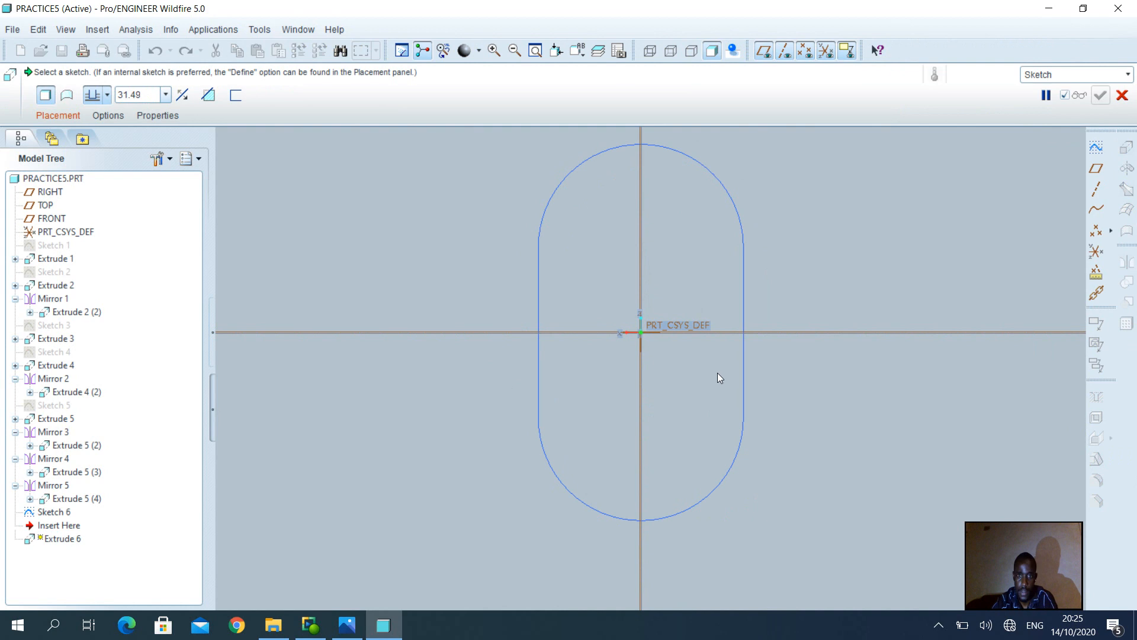
left_click(1121, 95)
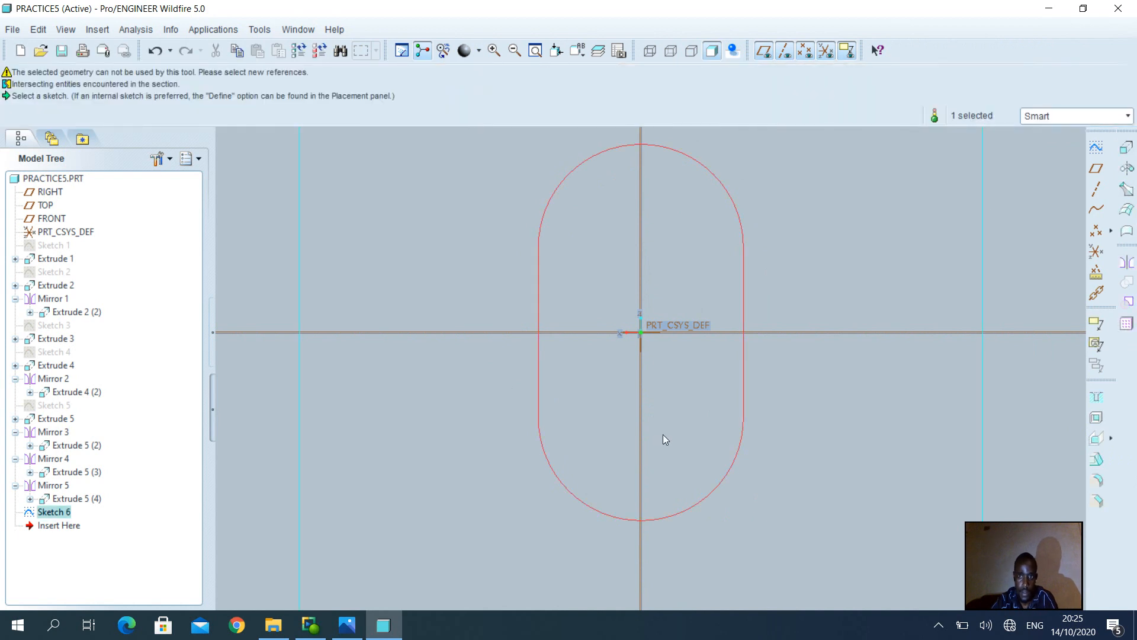
left_click(524, 54)
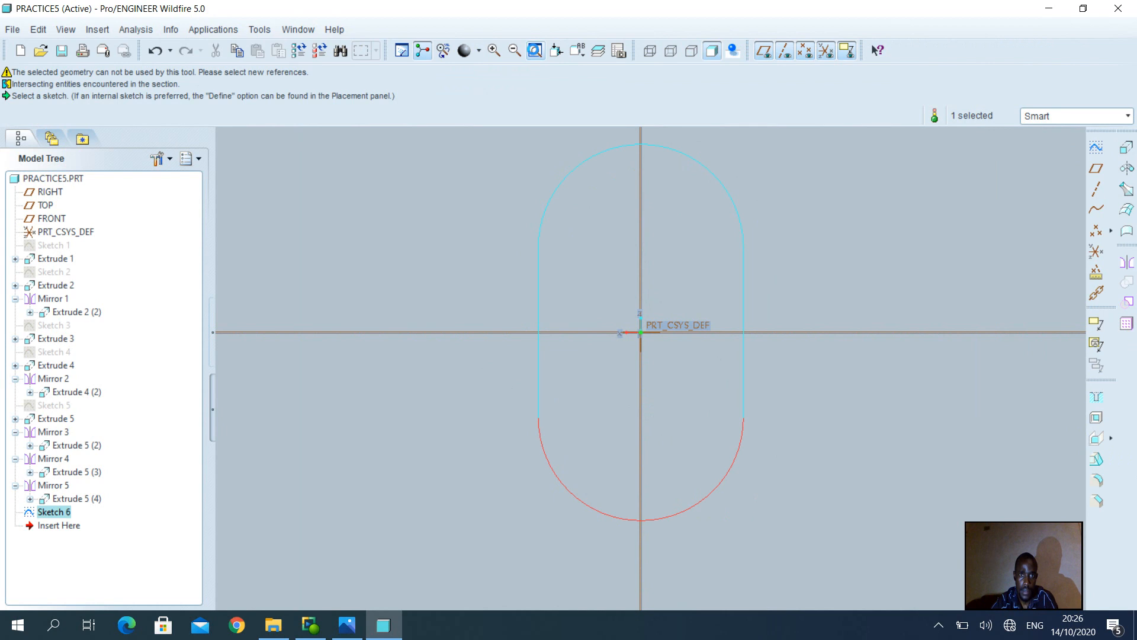
left_click(1127, 147)
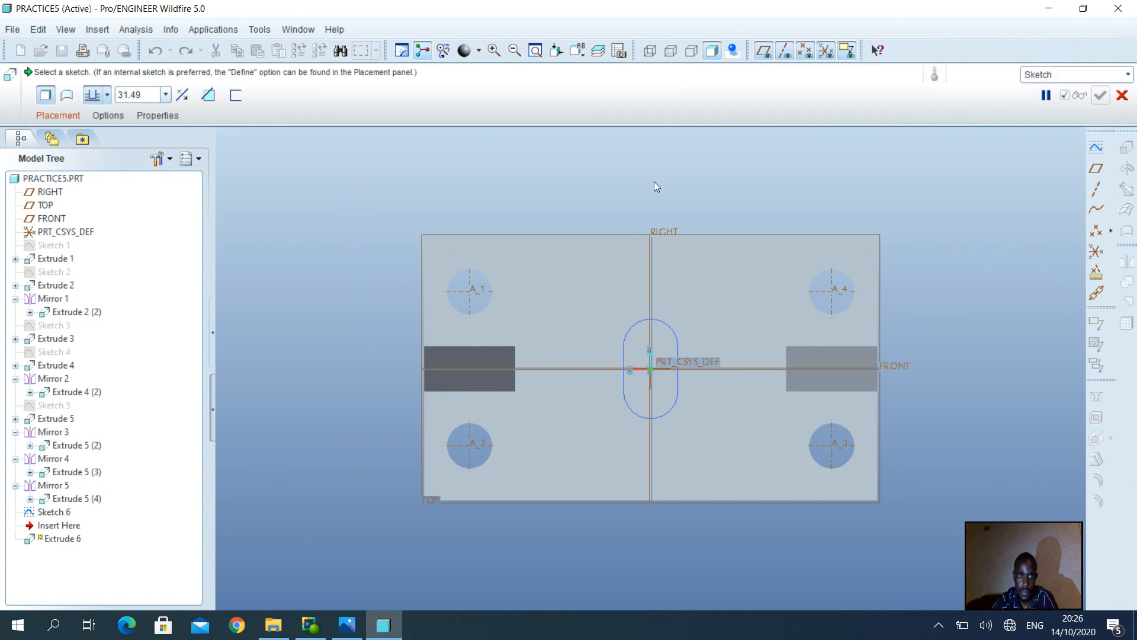
left_click(678, 384)
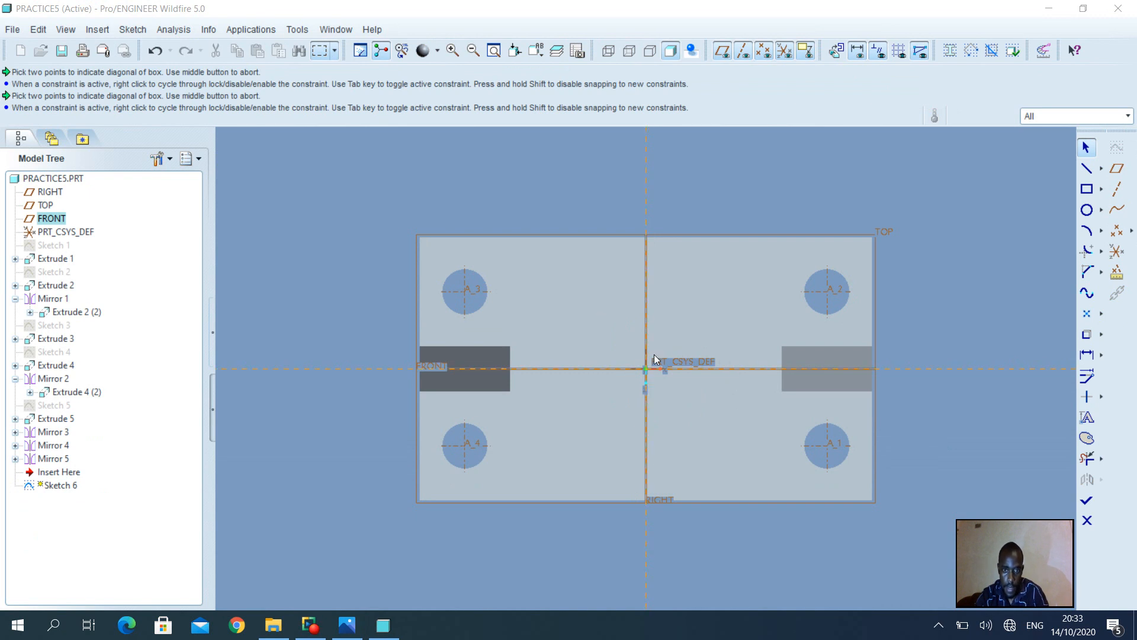
Draw a closed rectangle from lines around the origin on the top face, about 17 mm wide and 20 mm high
left_click(1086, 170)
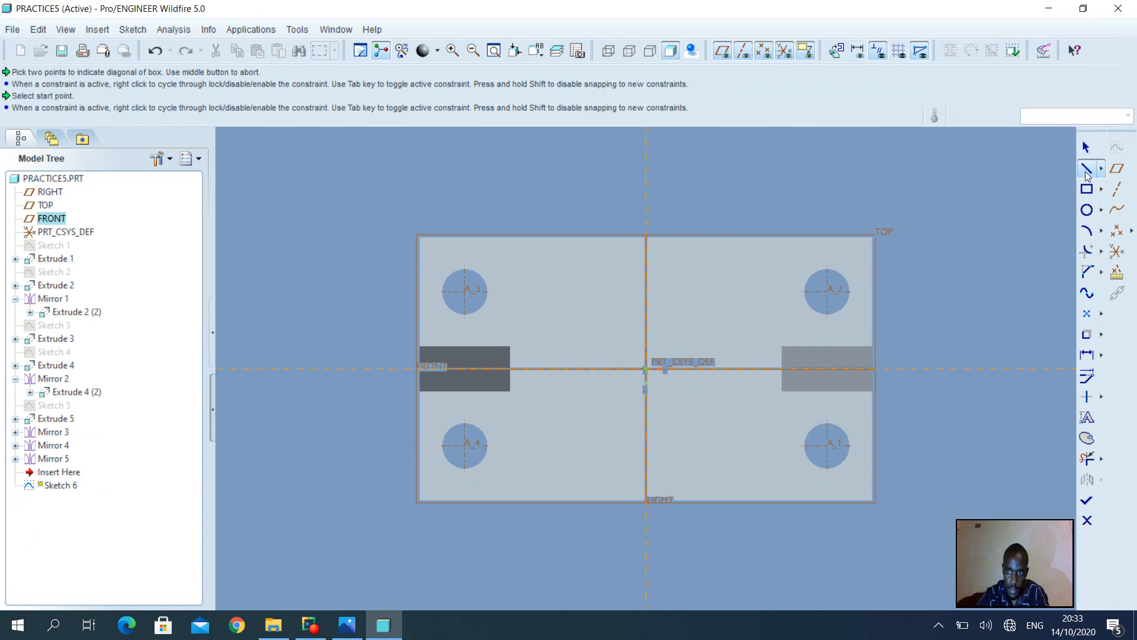
left_click(619, 325)
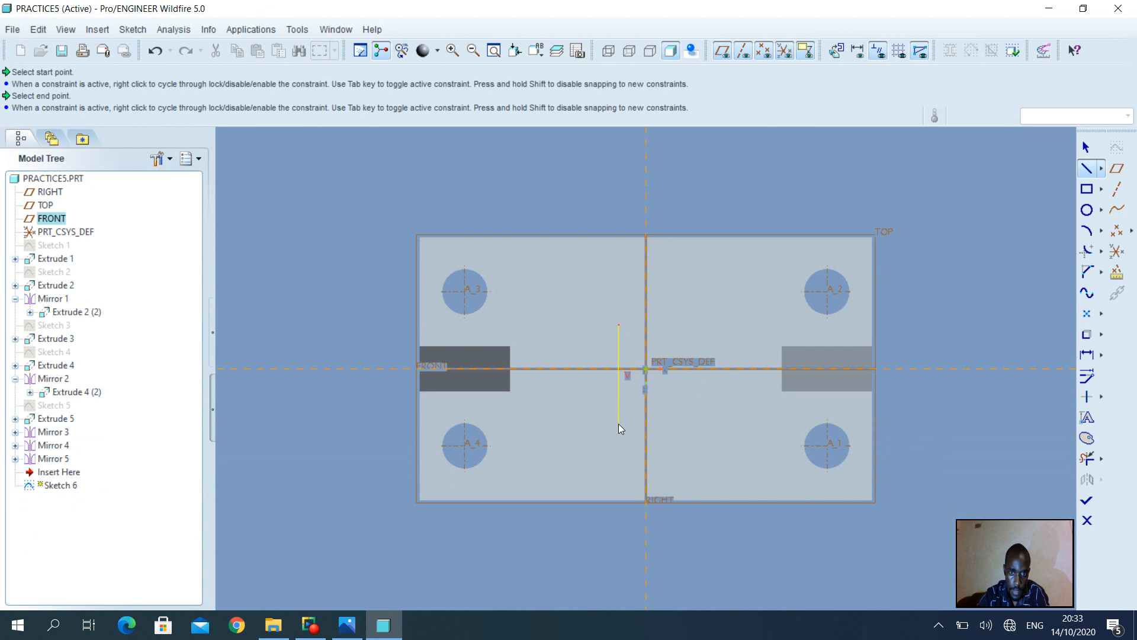
left_click(618, 415)
left_click(696, 415)
left_click(697, 325)
left_click(619, 325)
middle_click(630, 300)
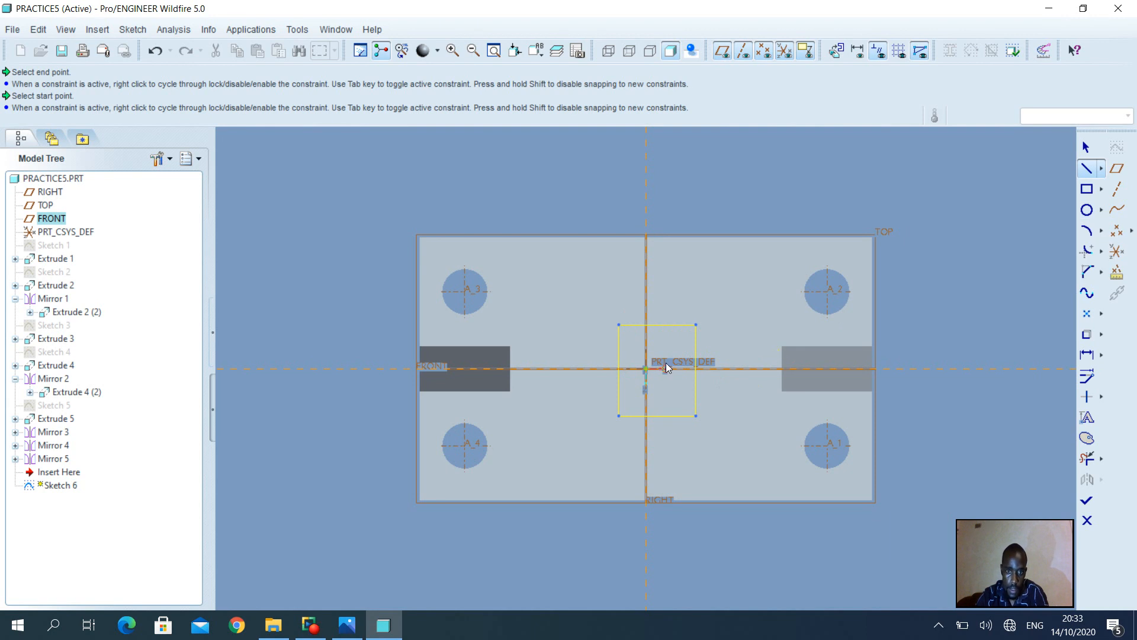
middle_click(690, 312)
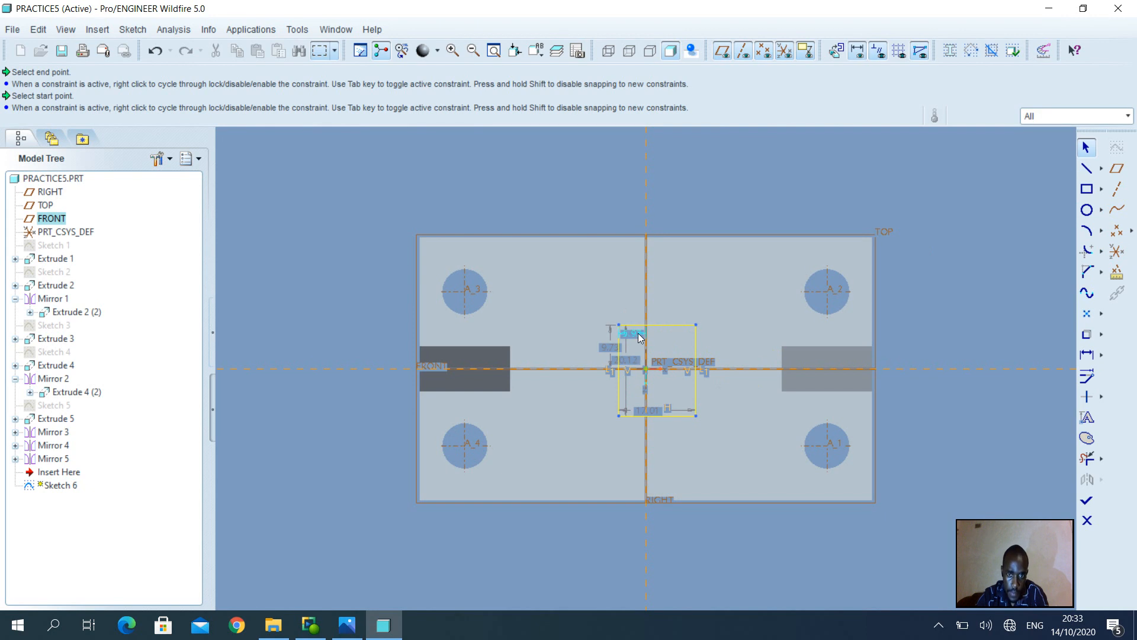
Set the new rectangle's width to 12 mm and its height to 10 mm
double_click(652, 411)
type("12")
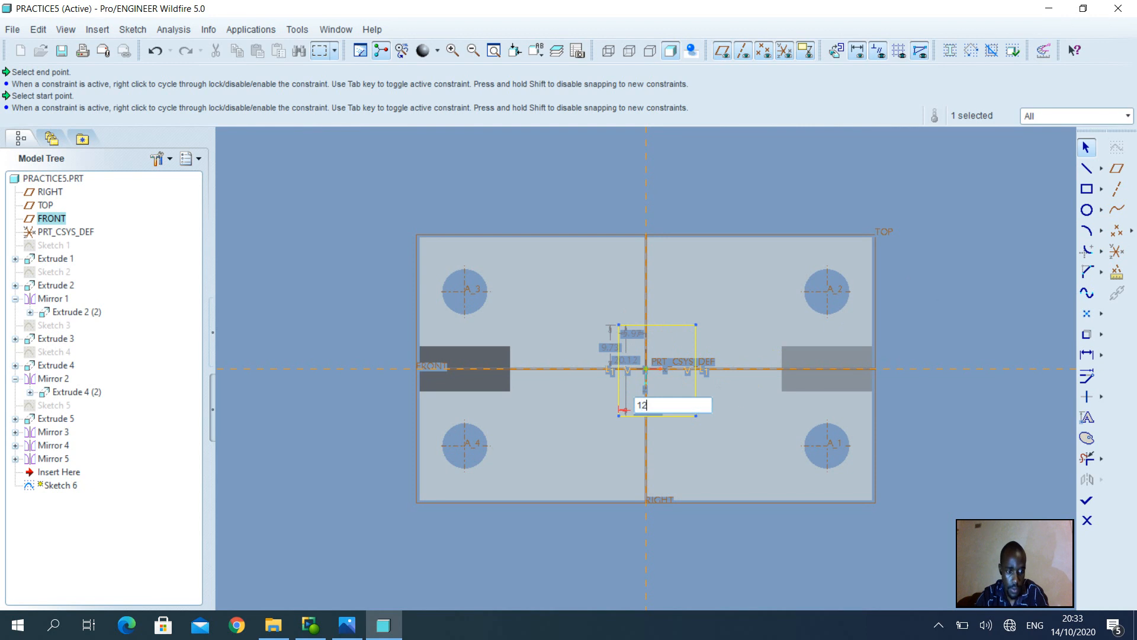
key("Return")
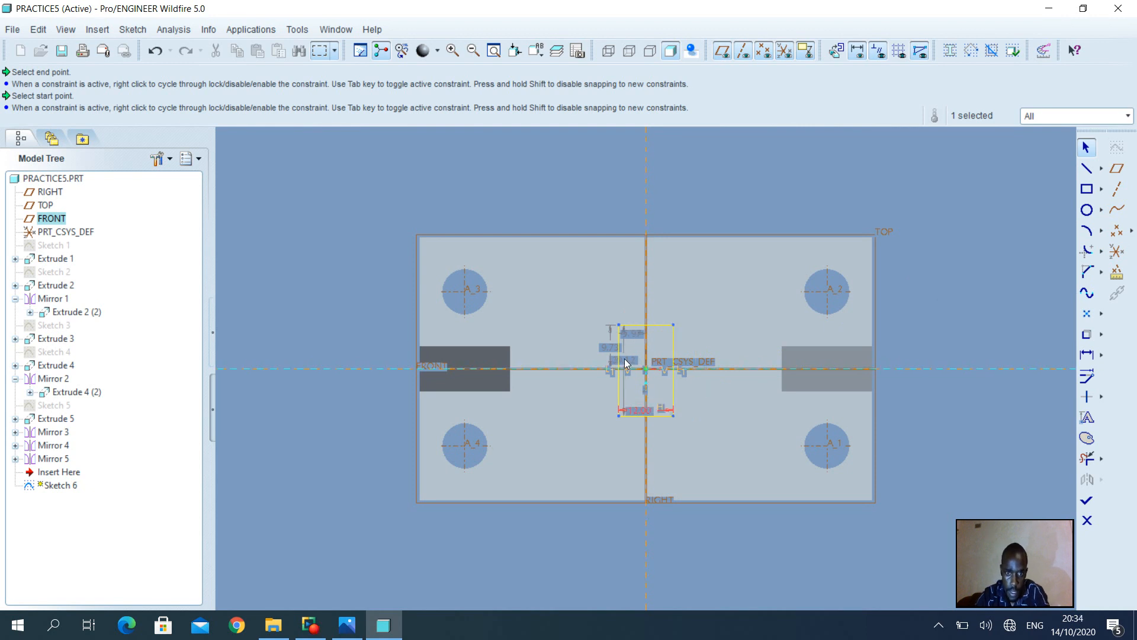
double_click(626, 361)
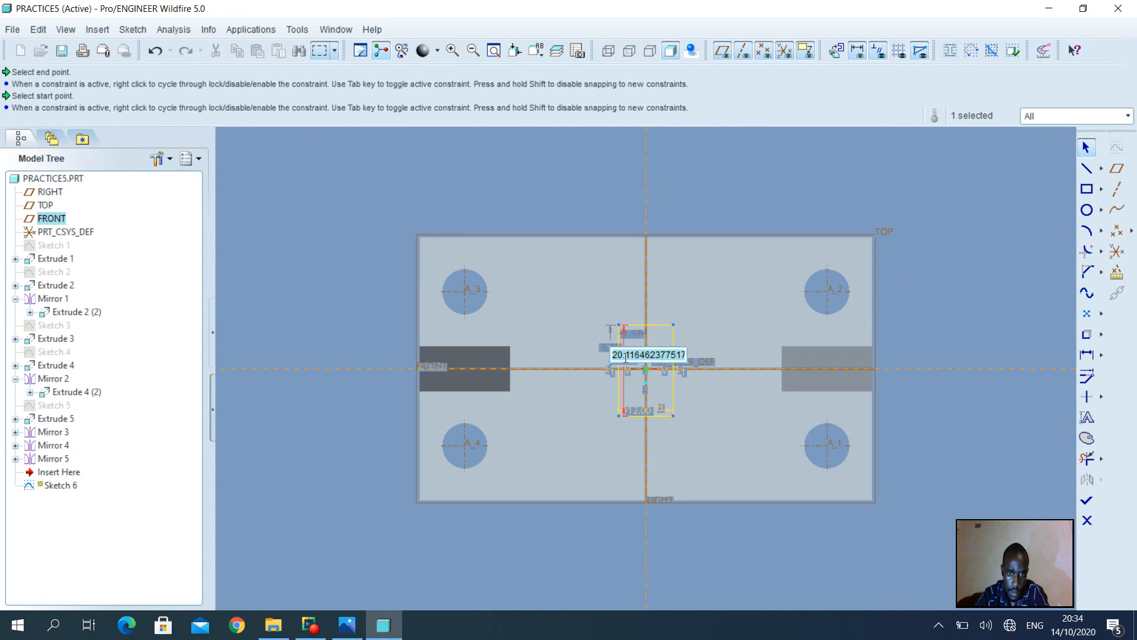
type("10")
key("Return")
Centre the new rectangle on the origin with offsets of 5 mm from FRONT and 6 mm from RIGHT
double_click(606, 347)
type("5")
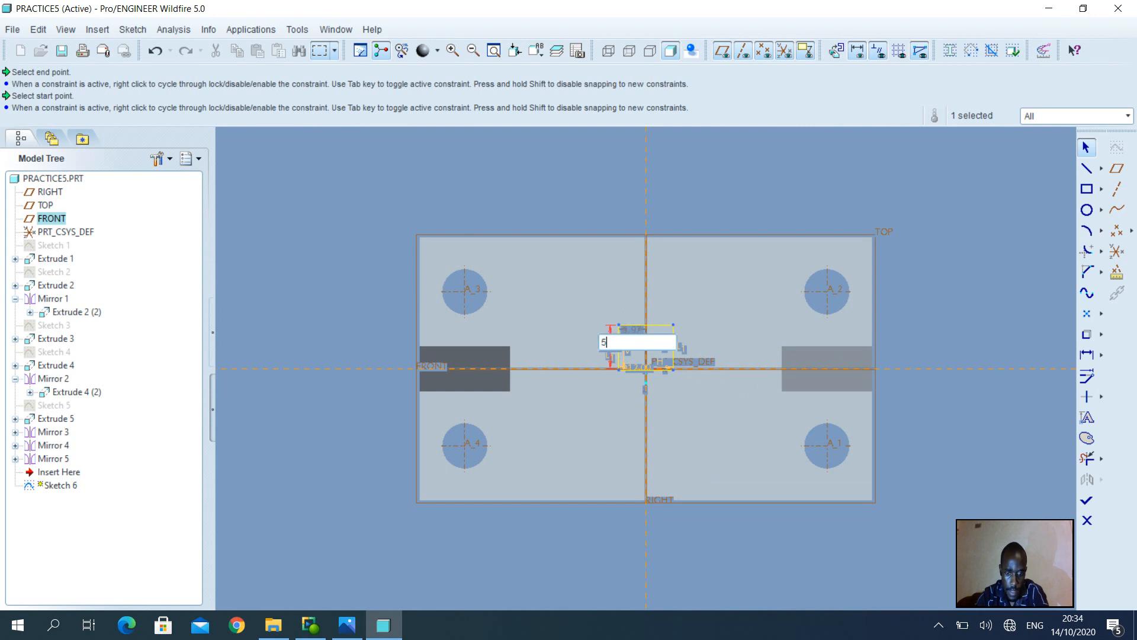
key("Return")
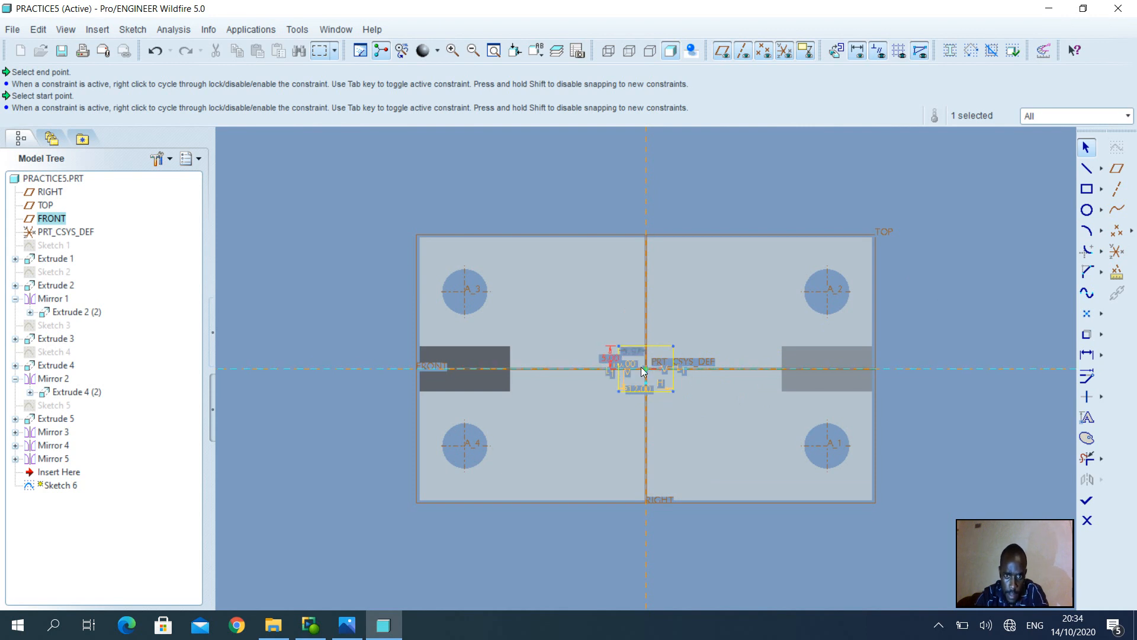
double_click(638, 357)
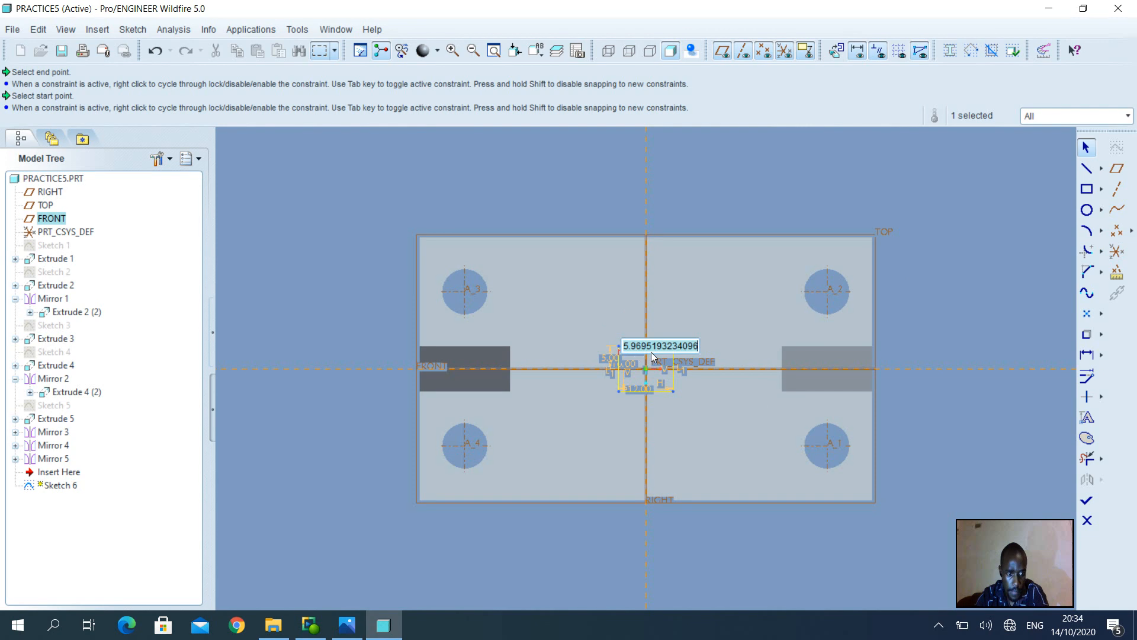
type("5")
key("BackSpace")
type("6")
key("Return")
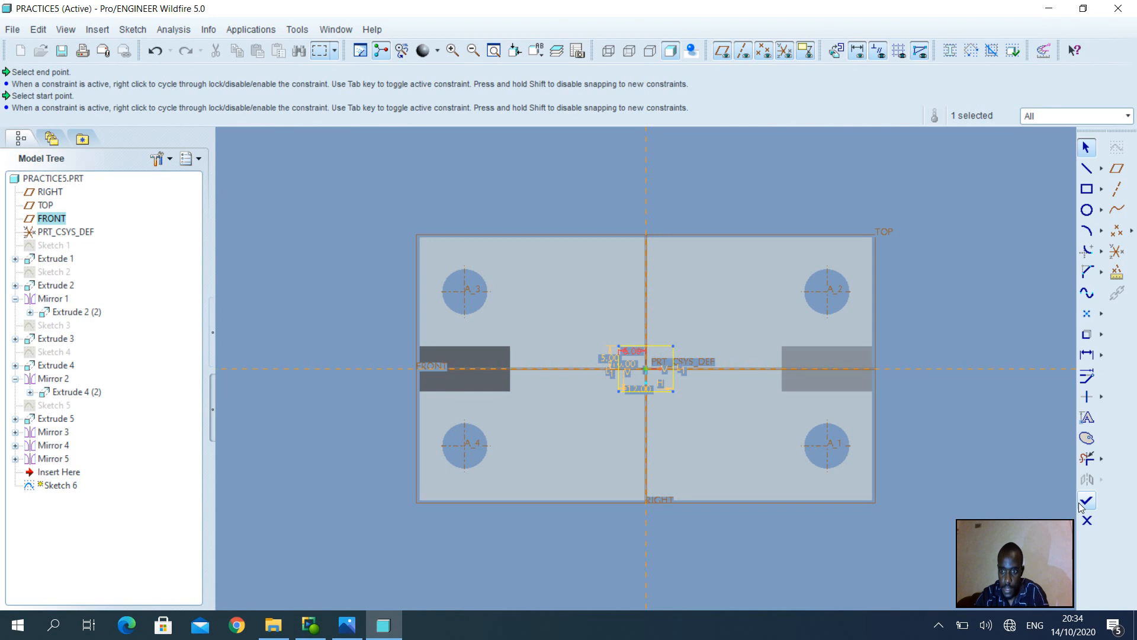
Draw two circles centred on the midpoints of the rectangle's upper and lower edges, passing through its corners
left_click(1084, 211)
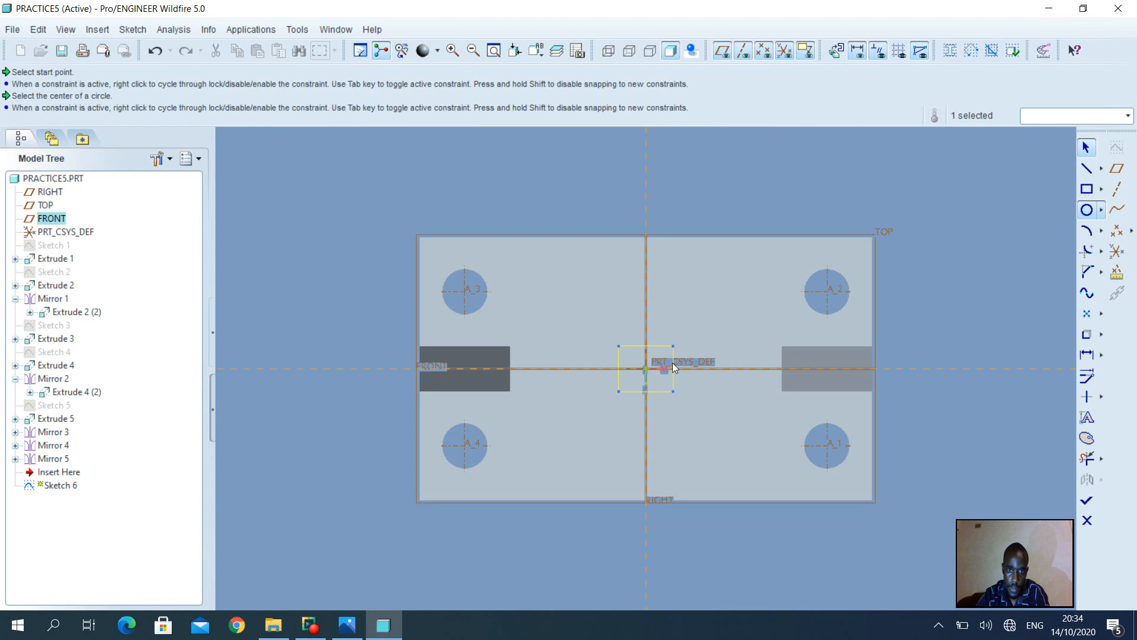
left_click(645, 346)
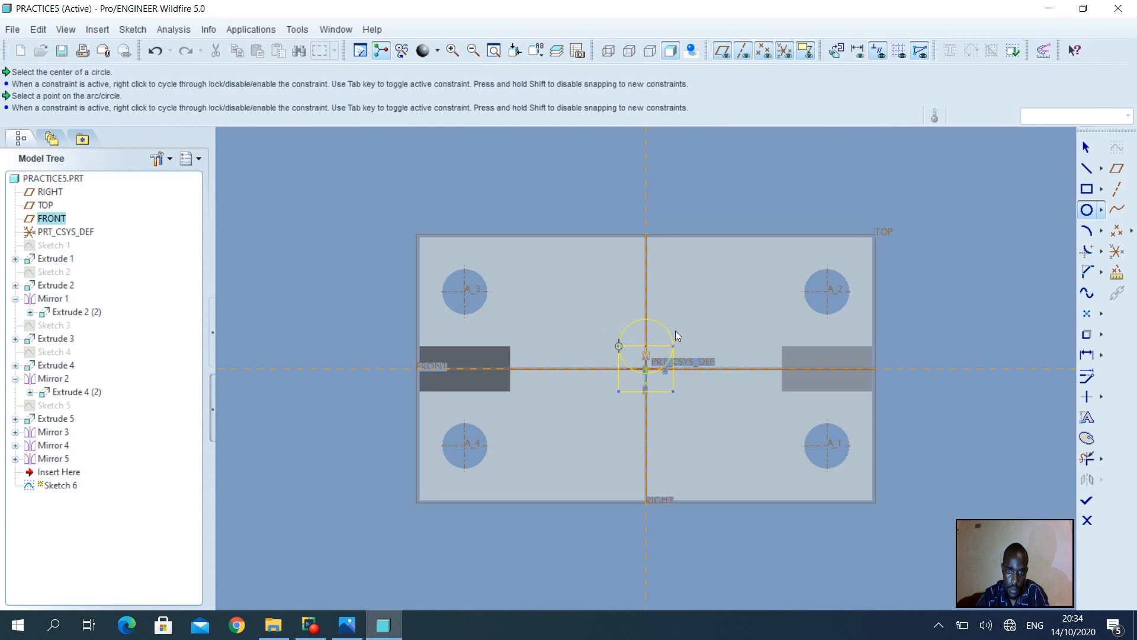
left_click(675, 331)
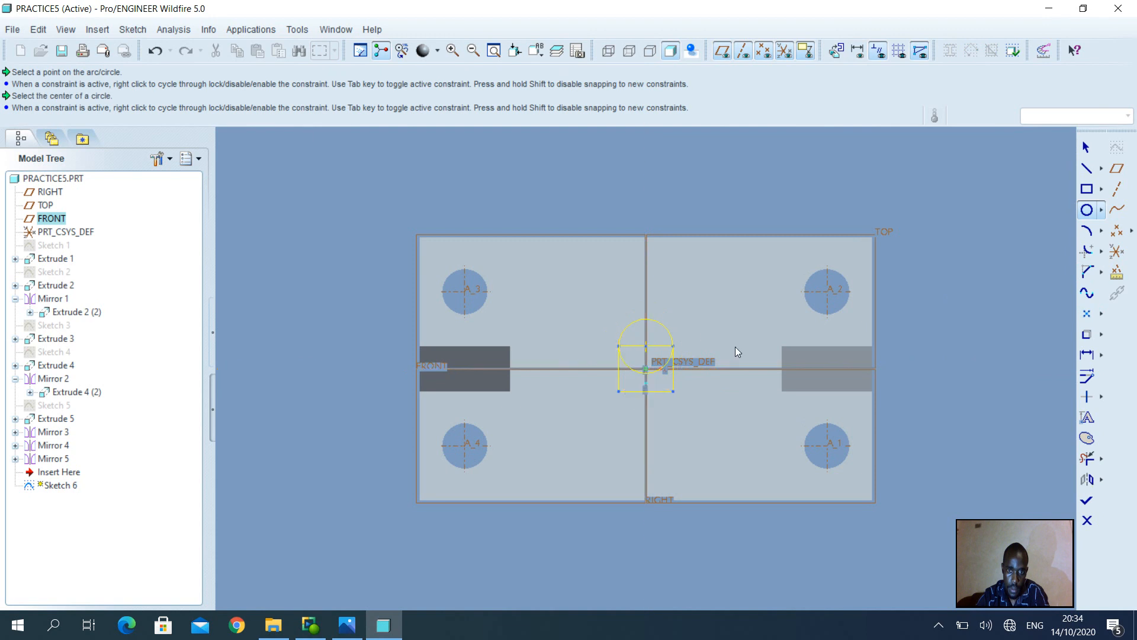
left_click(648, 395)
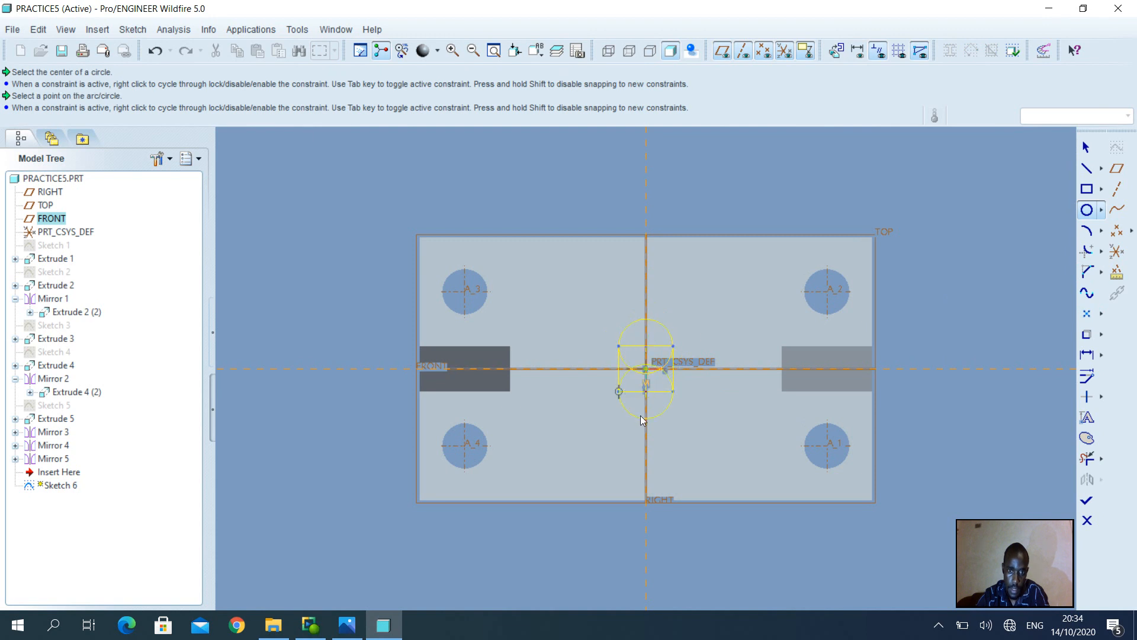
left_click(645, 420)
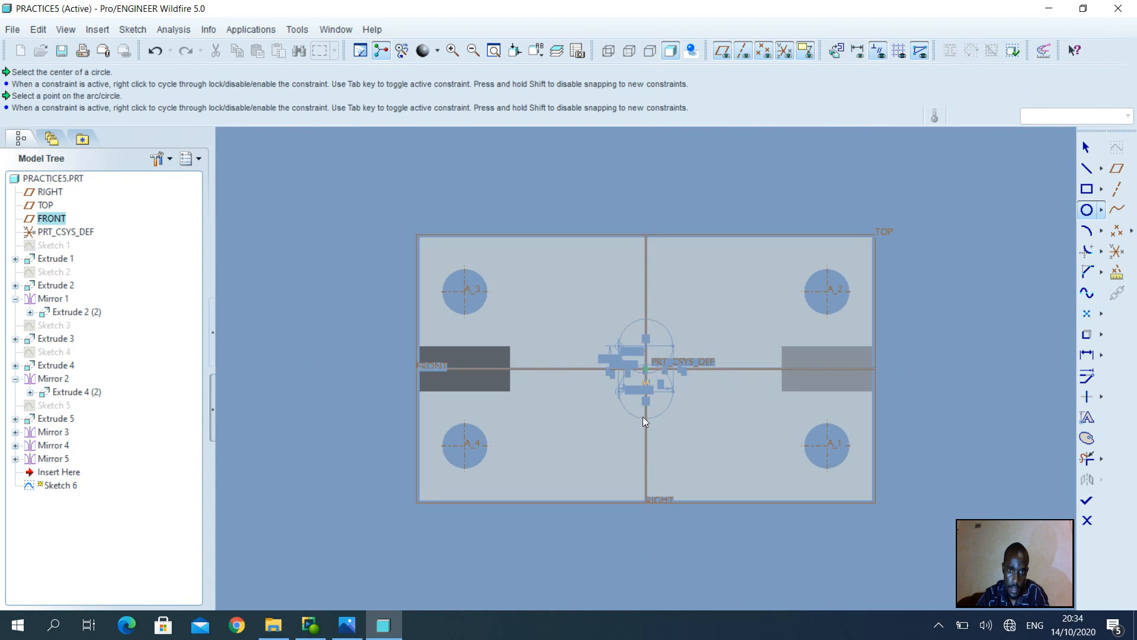
middle_click(751, 334)
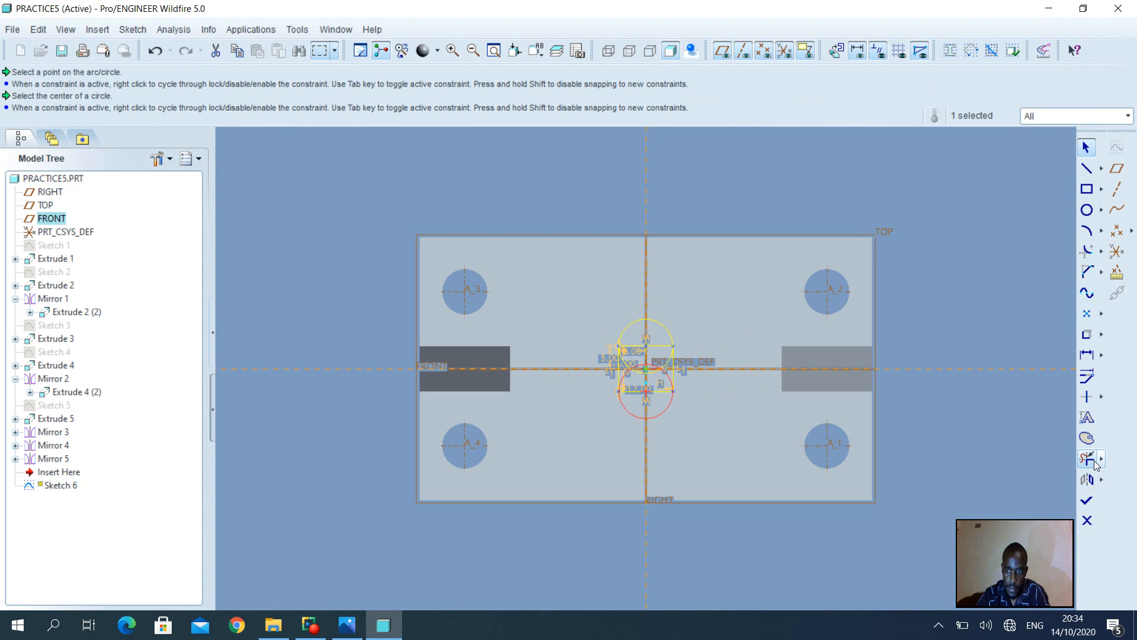
Trim the circles' inner arcs and the rectangle's upper and lower edges to leave a closed slot outline, and finish the sketch
left_click(1076, 460)
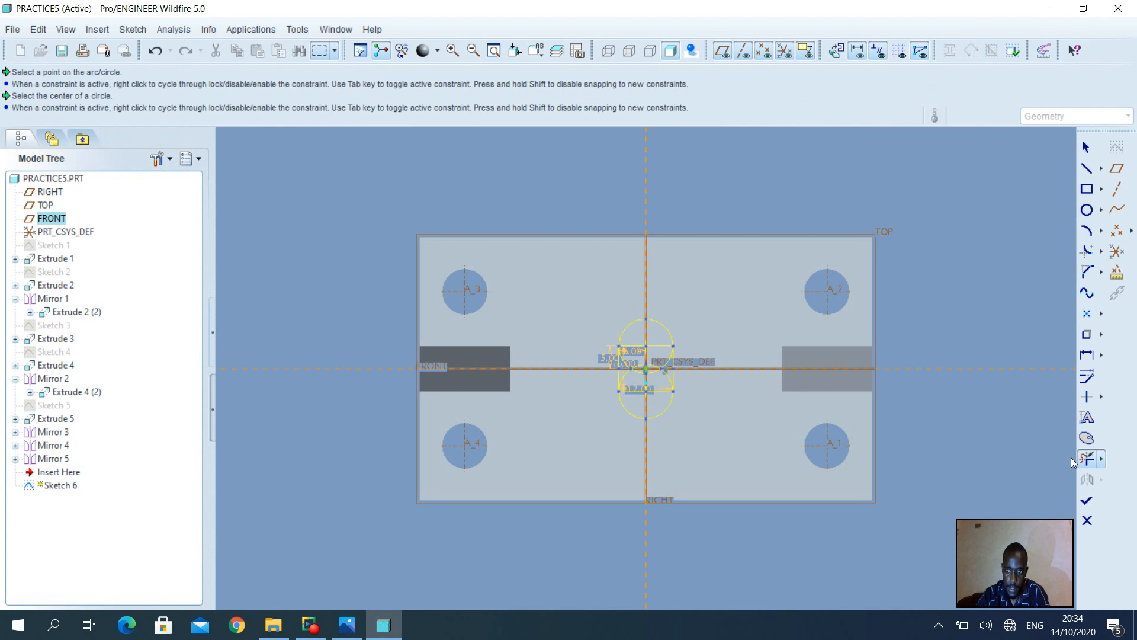
left_click(638, 390)
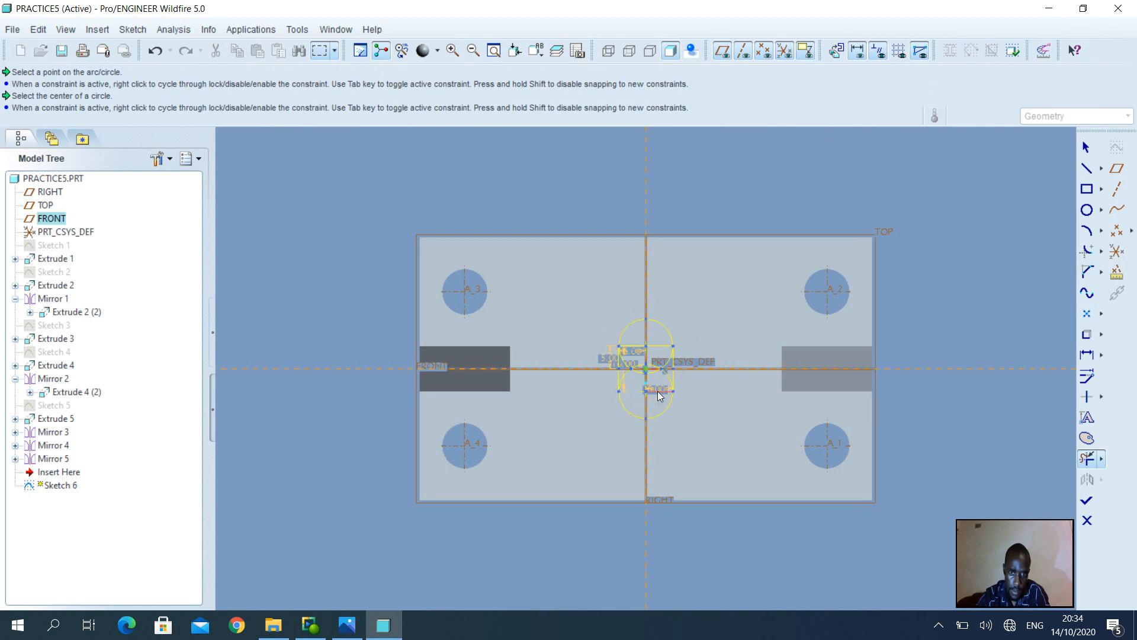
left_click(630, 363)
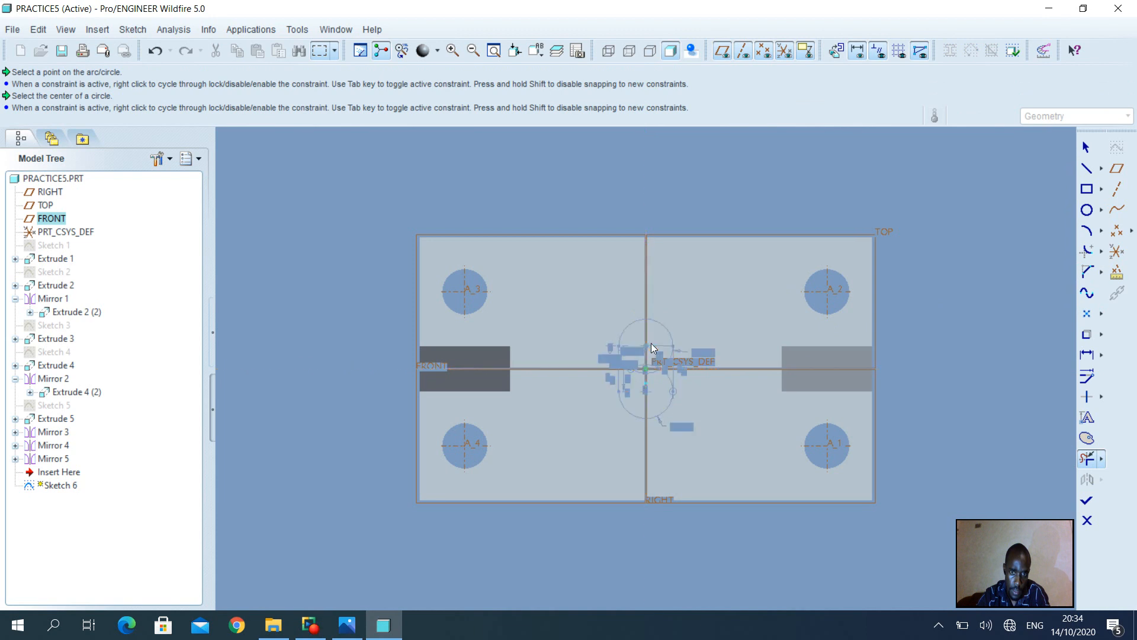
left_click(661, 368)
left_click(658, 366)
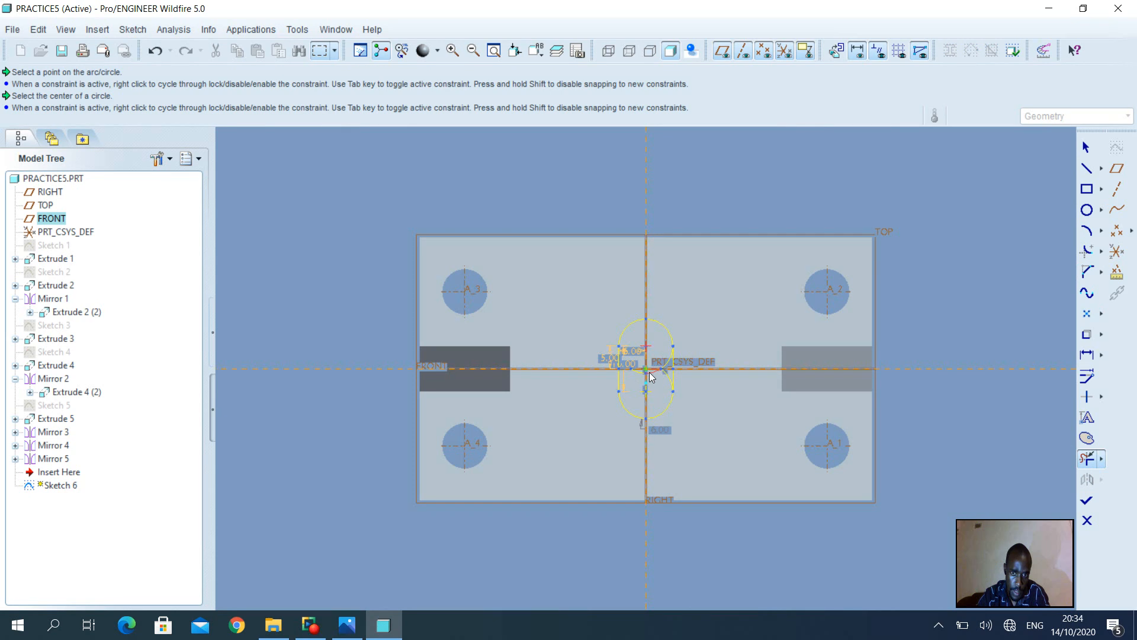
left_click(639, 372)
left_click(666, 375)
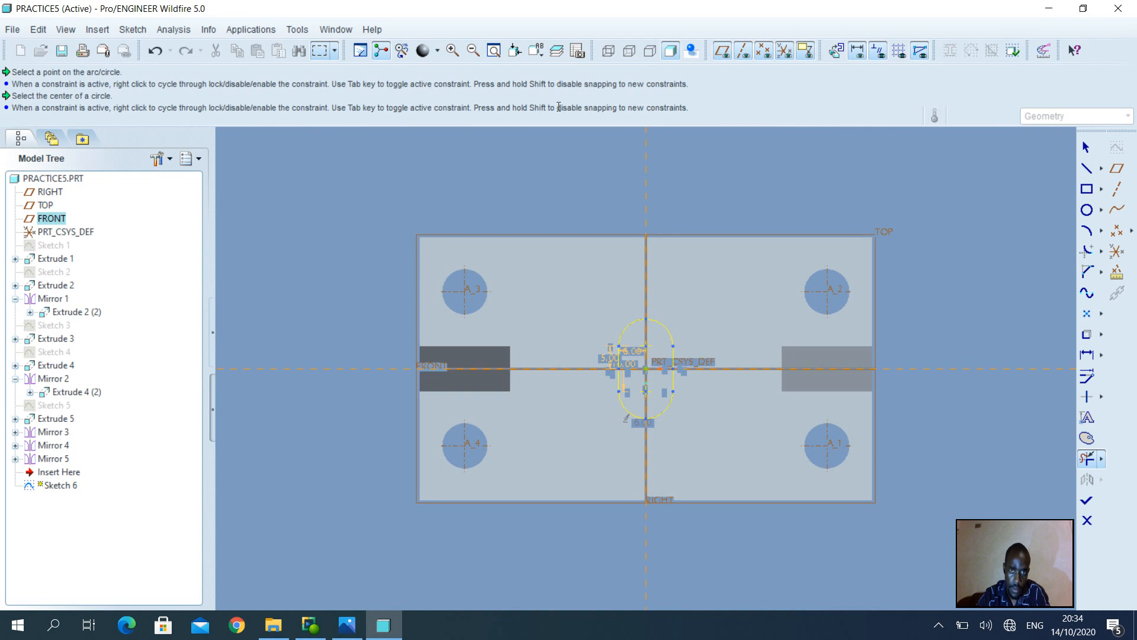
left_click(452, 50)
left_click_drag(592, 306, 687, 416)
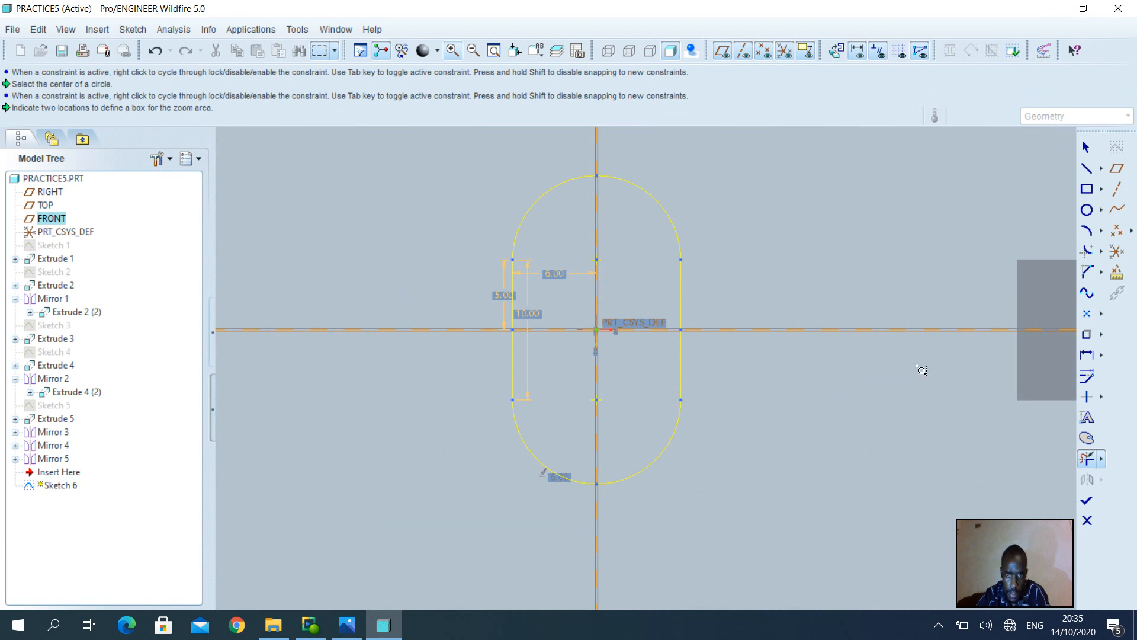
left_click(1094, 500)
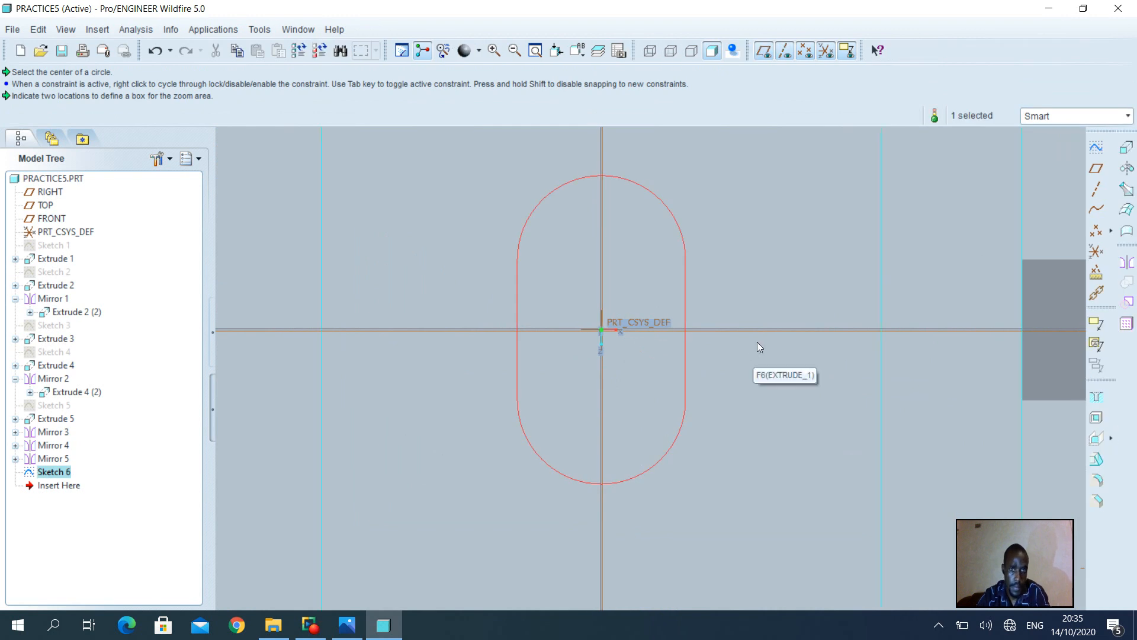
Extrude the slot sketch as a material-removing cut, 31.49 deep, flipped downward through the bracket's top plate
left_click(1126, 147)
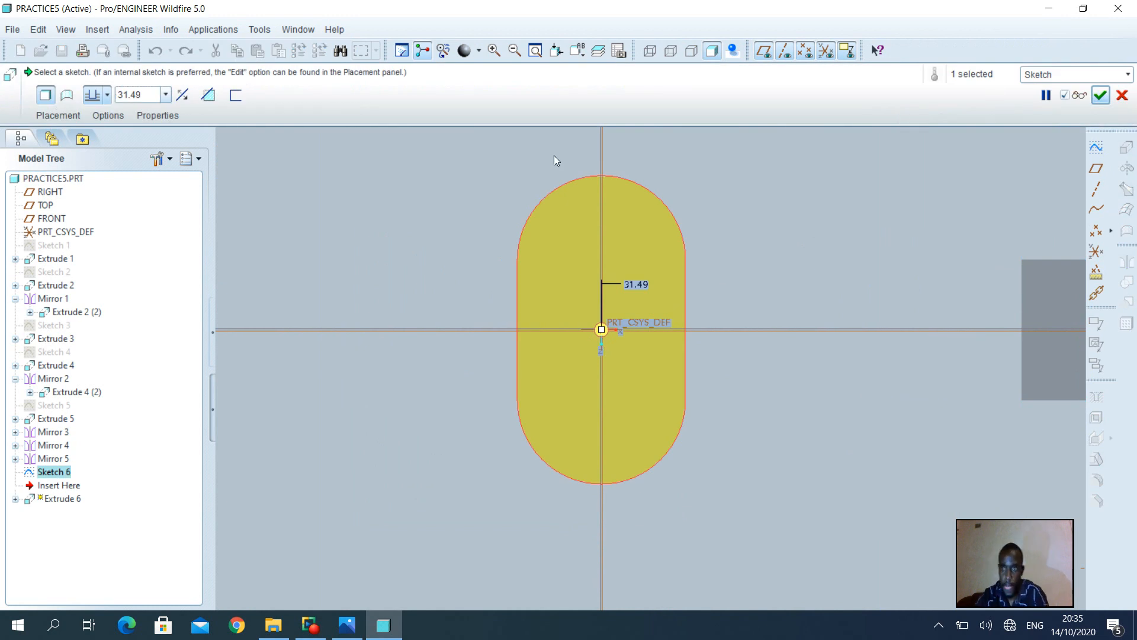
left_click(536, 51)
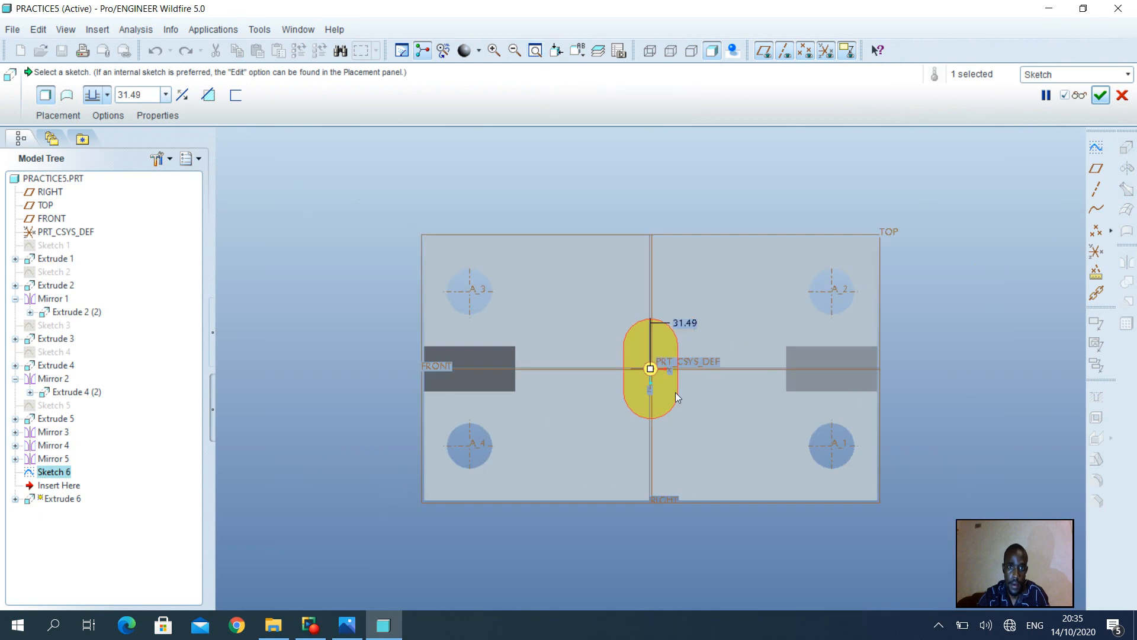
middle_click_drag(634, 261, 678, 315)
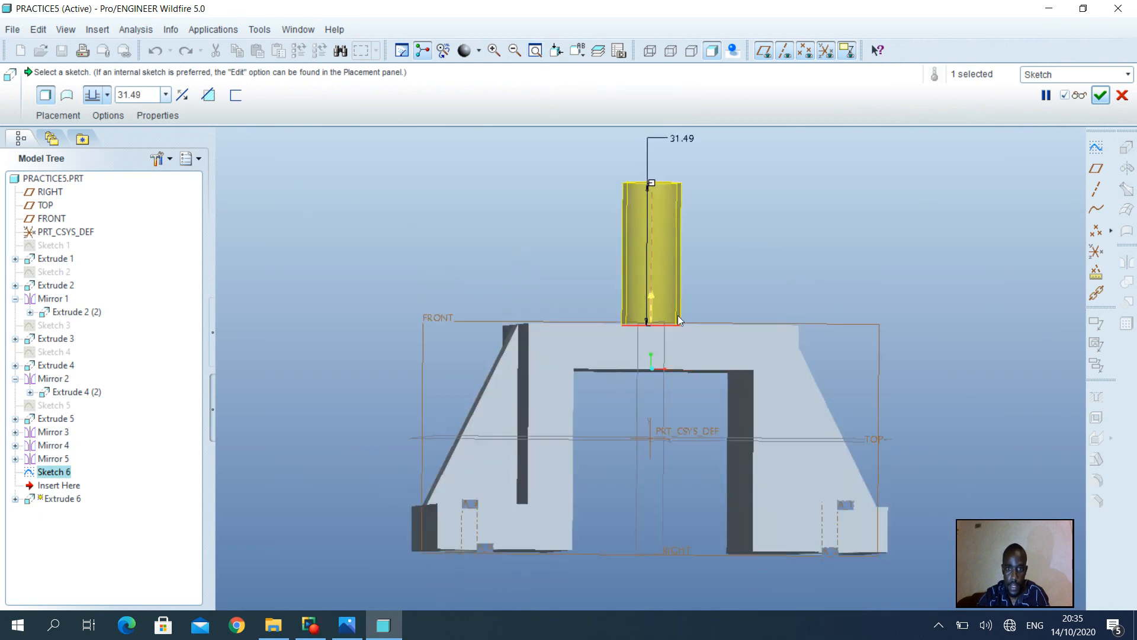
left_click(208, 95)
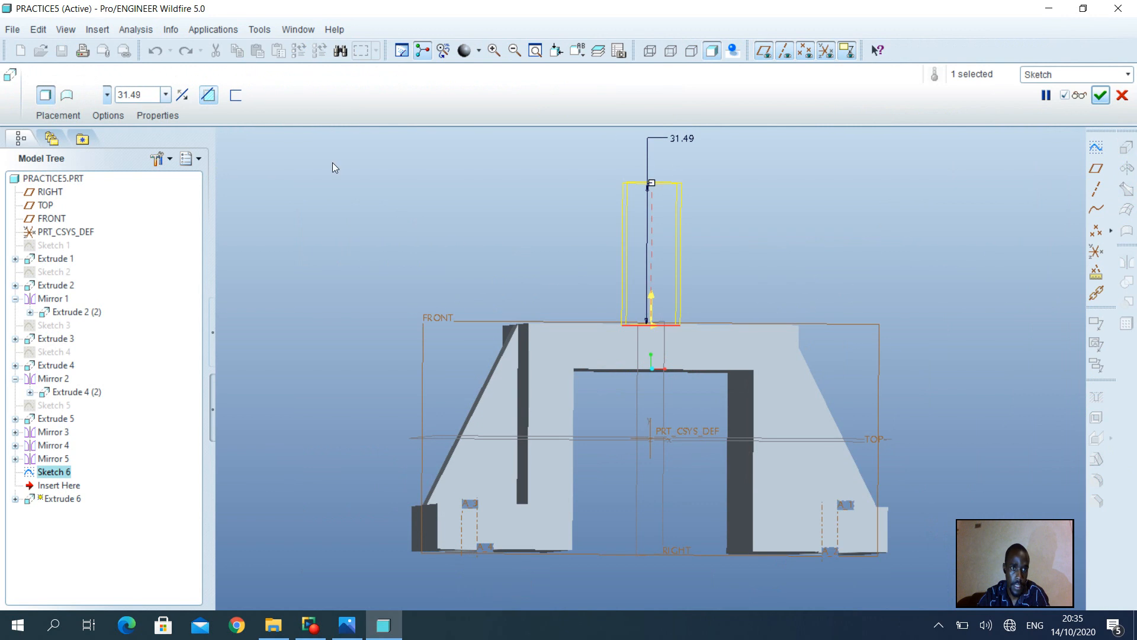
left_click(650, 297)
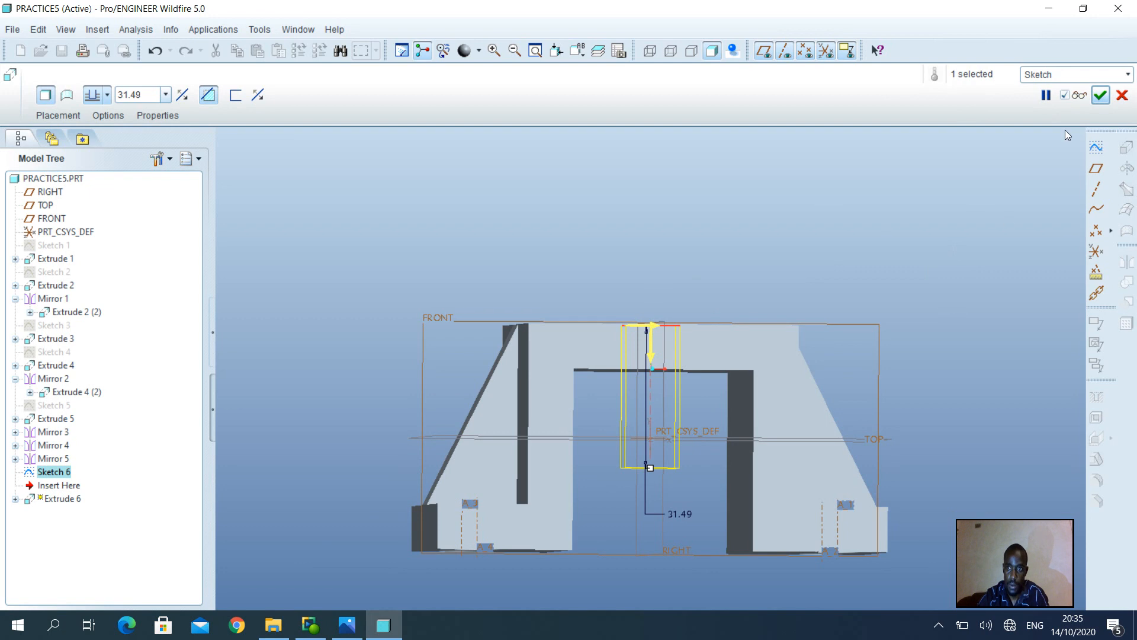
left_click(1100, 95)
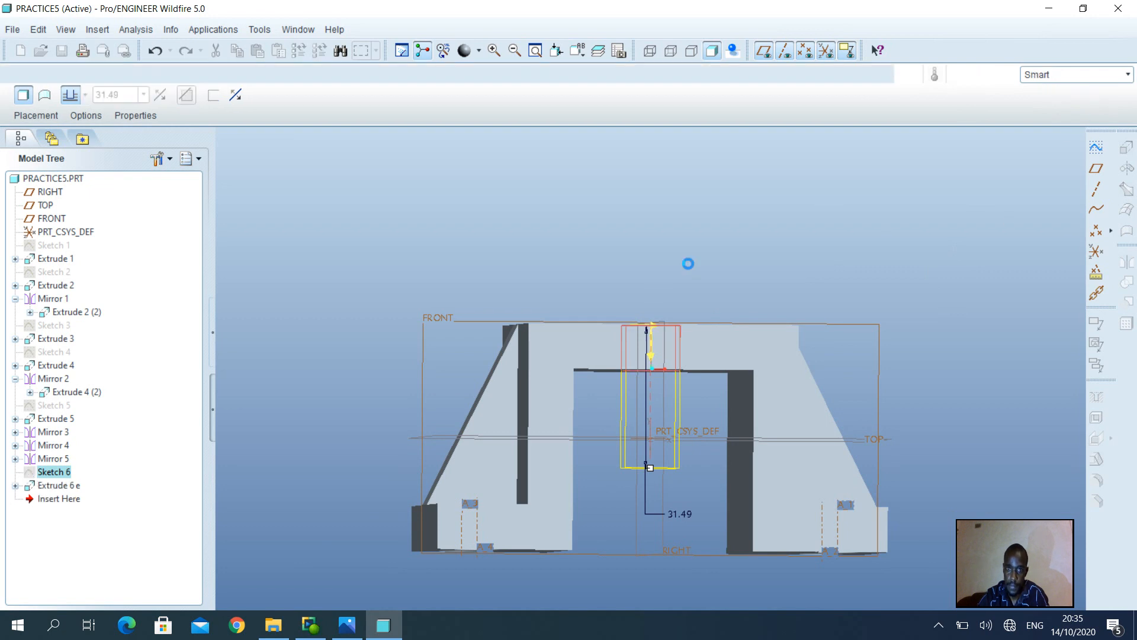
mouse_move(679, 241)
middle_mouse_down()
mouse_move(670, 318)
mouse_move(807, 447)
mouse_move(556, 325)
mouse_move(490, 399)
mouse_move(335, 341)
mouse_move(287, 350)
mouse_move(393, 348)
mouse_move(322, 304)
mouse_move(363, 292)
mouse_move(442, 325)
mouse_move(361, 341)
mouse_move(382, 343)
middle_mouse_up()
mouse_move(672, 377)
middle_mouse_down()
mouse_move(609, 390)
mouse_move(673, 285)
mouse_move(673, 338)
mouse_move(685, 322)
mouse_move(652, 284)
mouse_move(599, 275)
mouse_move(665, 244)
mouse_move(798, 223)
mouse_move(830, 236)
mouse_move(812, 278)
mouse_move(774, 292)
mouse_move(789, 260)
mouse_move(782, 205)
mouse_move(800, 200)
mouse_move(794, 275)
middle_mouse_up()
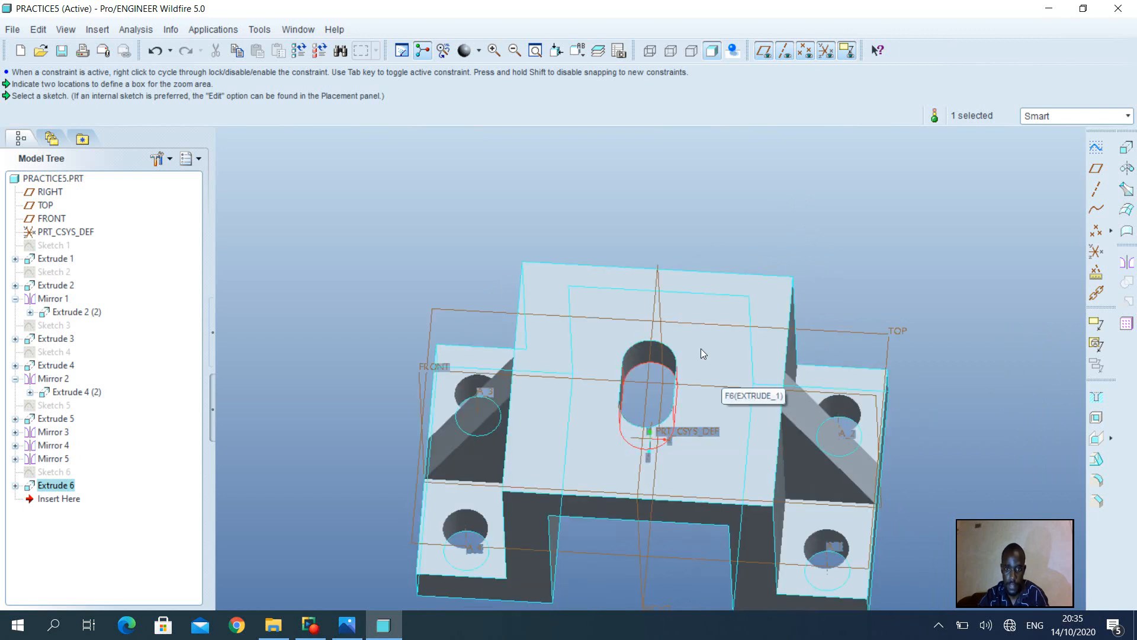